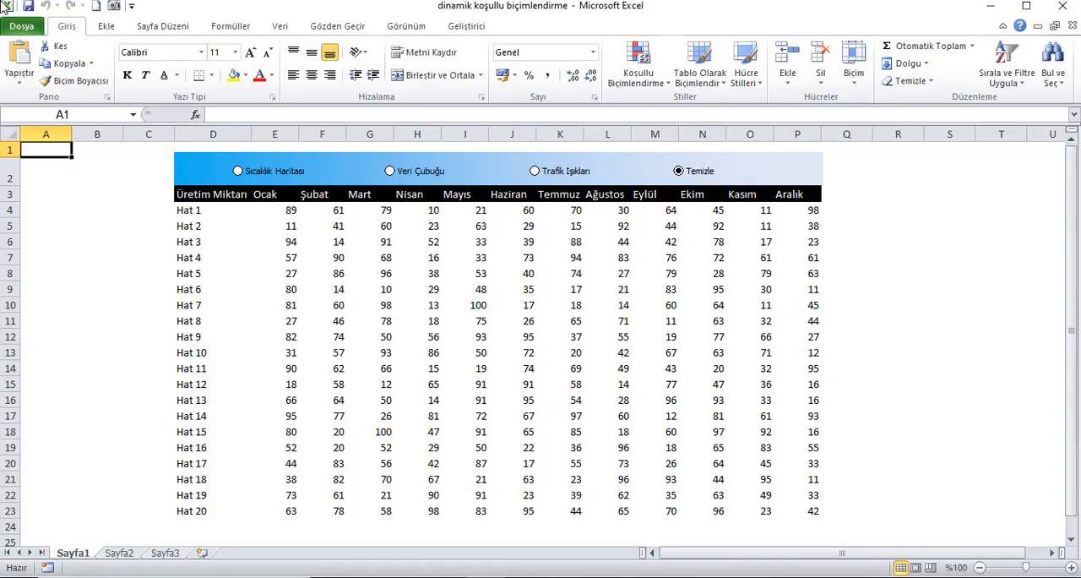
Examine the production table's line names in column D and its monthly figures in E3:P23.
left_click(222, 139)
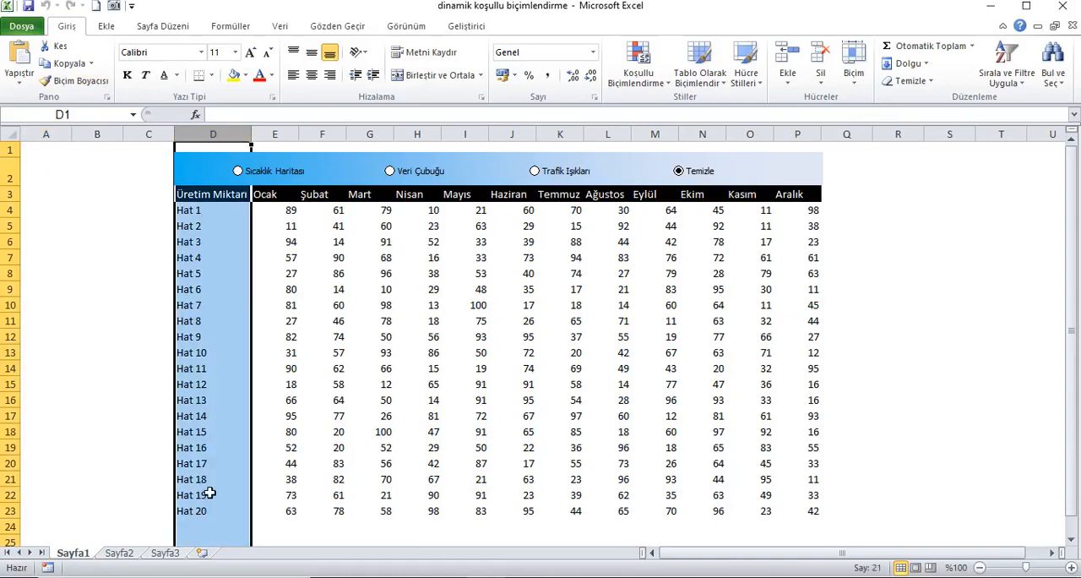
left_click_drag(280, 201, 807, 518)
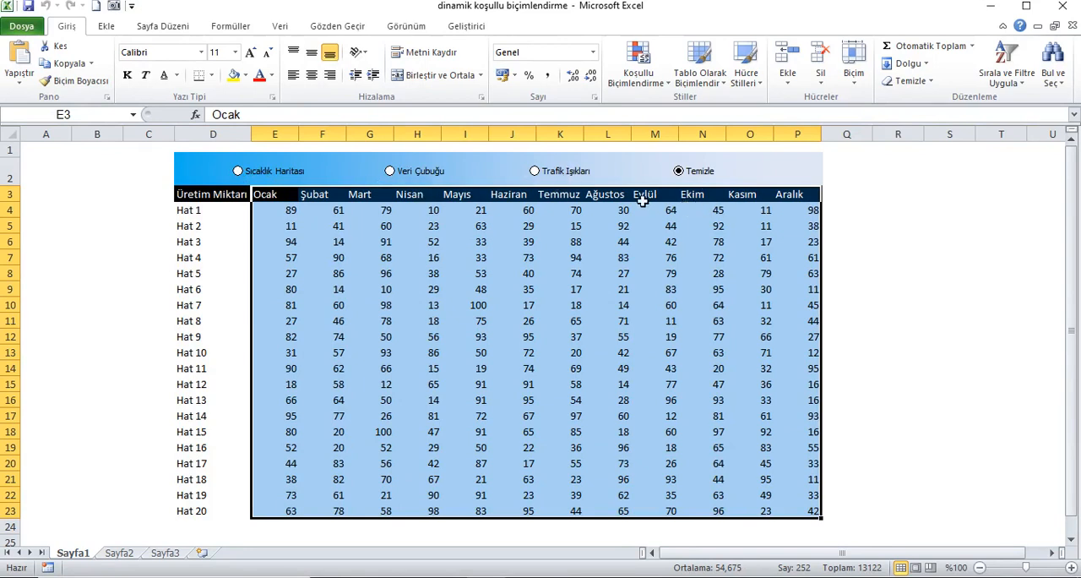
left_click(47, 155)
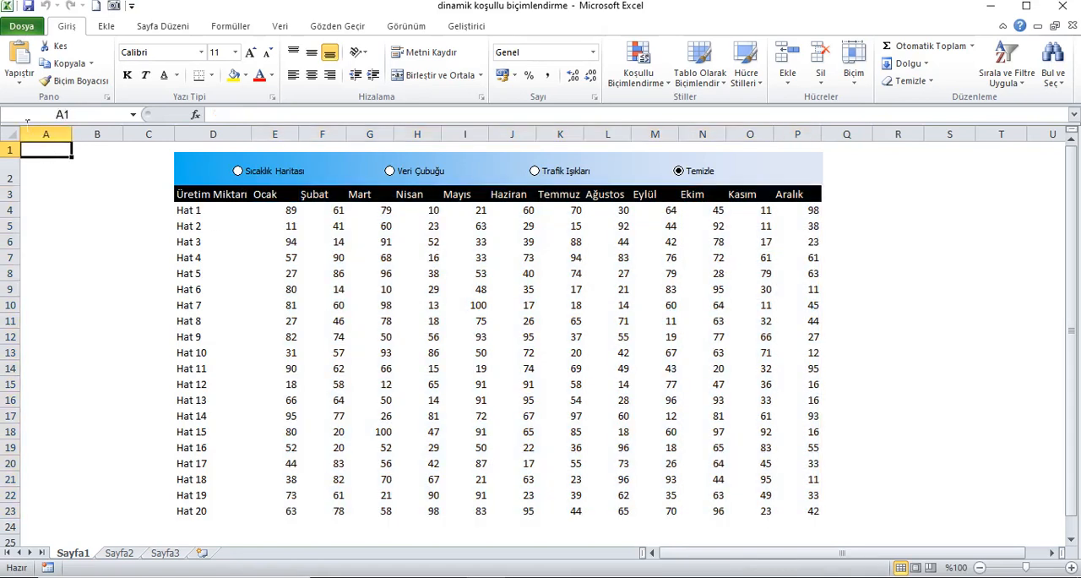
Preview the Sıcaklık Haritası, Veri Çubuğu and Trafik Işıkları formatting on the production table one after another.
left_click(239, 174)
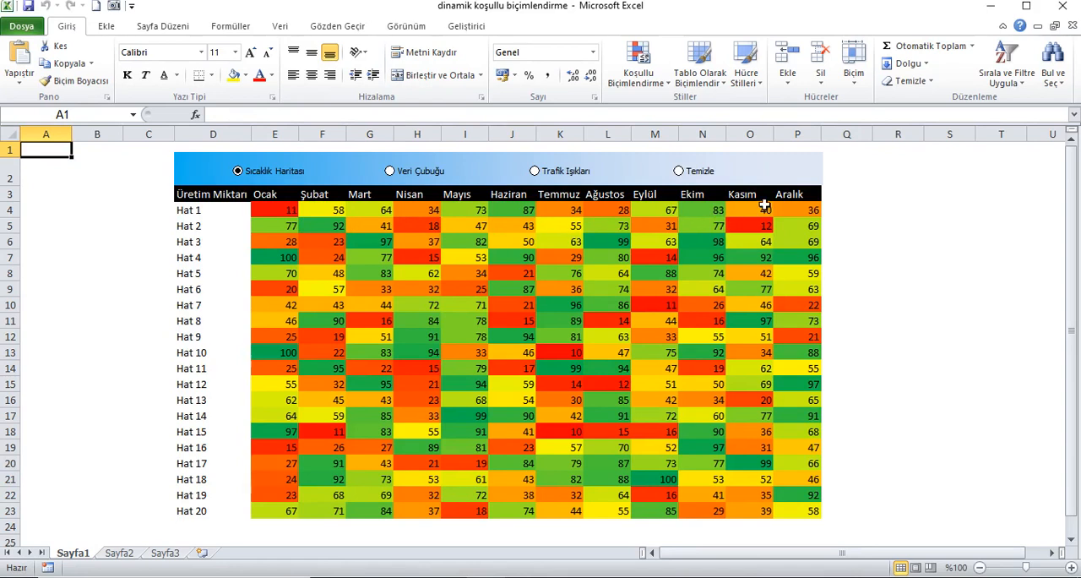
left_click(415, 178)
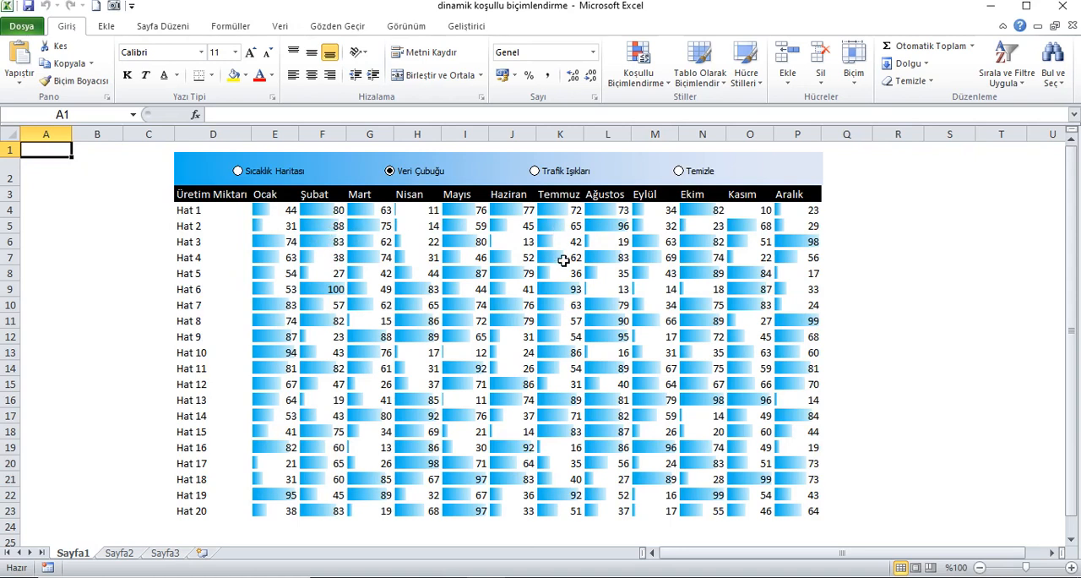
left_click(536, 172)
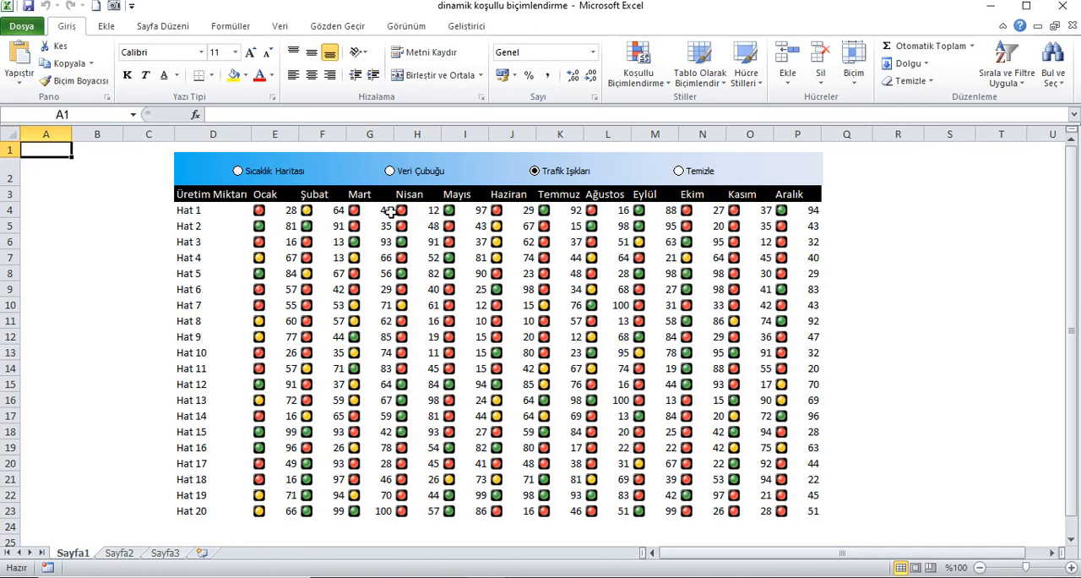
Show the table with Sıcaklık Haritası formatting and recalculate the workbook repeatedly to watch the colours respond.
left_click(283, 181)
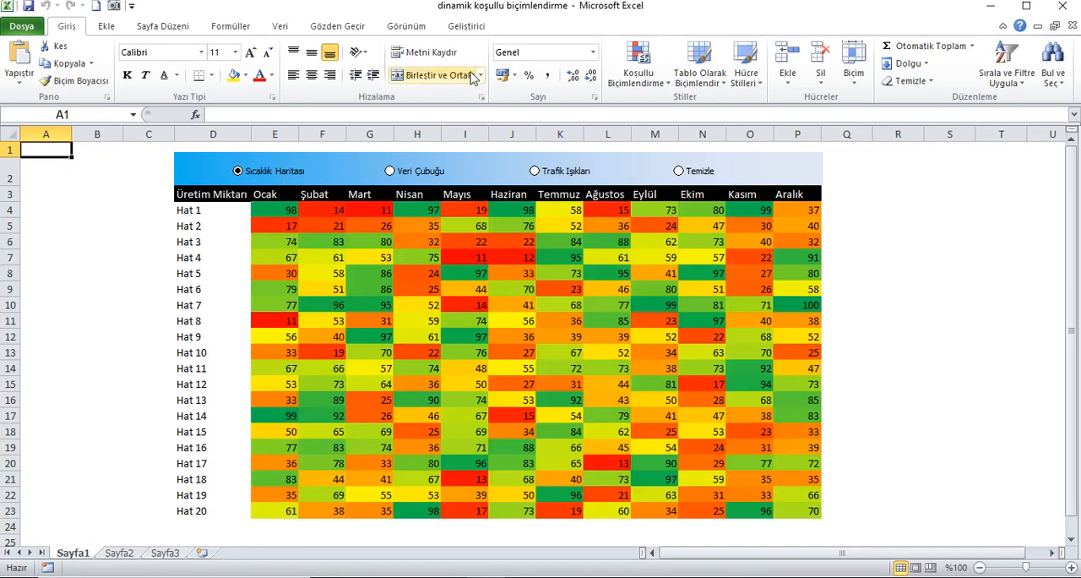
scroll(314, 52, "down", 3)
left_click(944, 56)
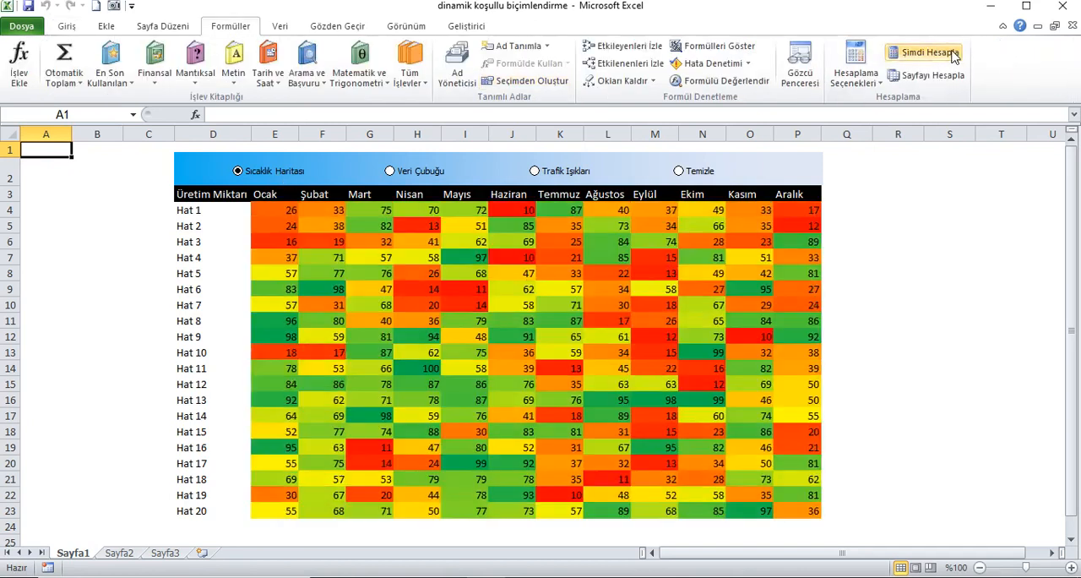
left_click(931, 54)
left_click(931, 54)
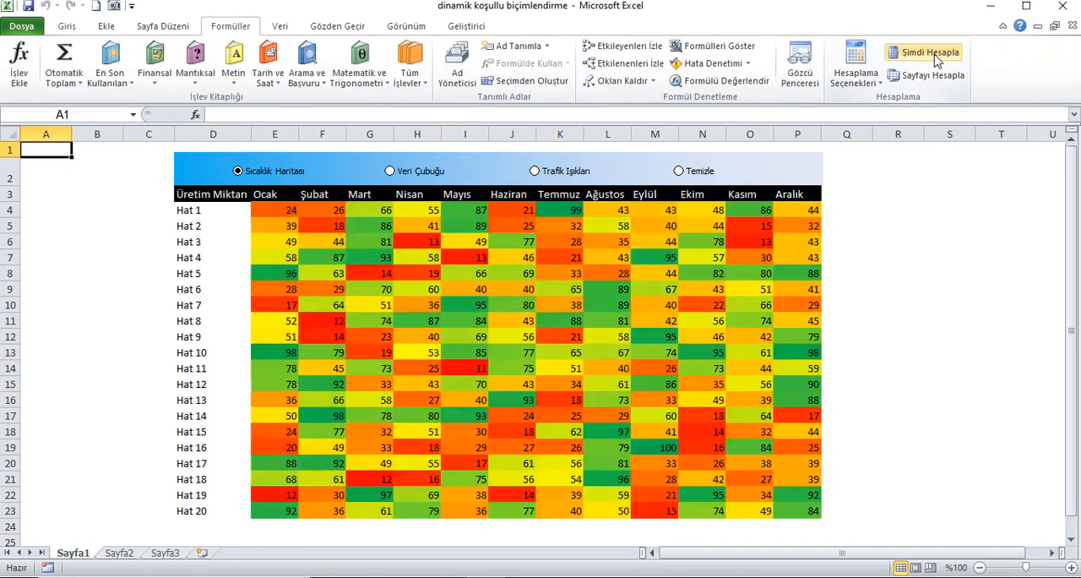
left_click(931, 54)
left_click(933, 54)
left_click(933, 54)
left_click(933, 54)
Show the table with Veri Çubuğu formatting and recalculate repeatedly to watch the data bars respond.
left_click(390, 171)
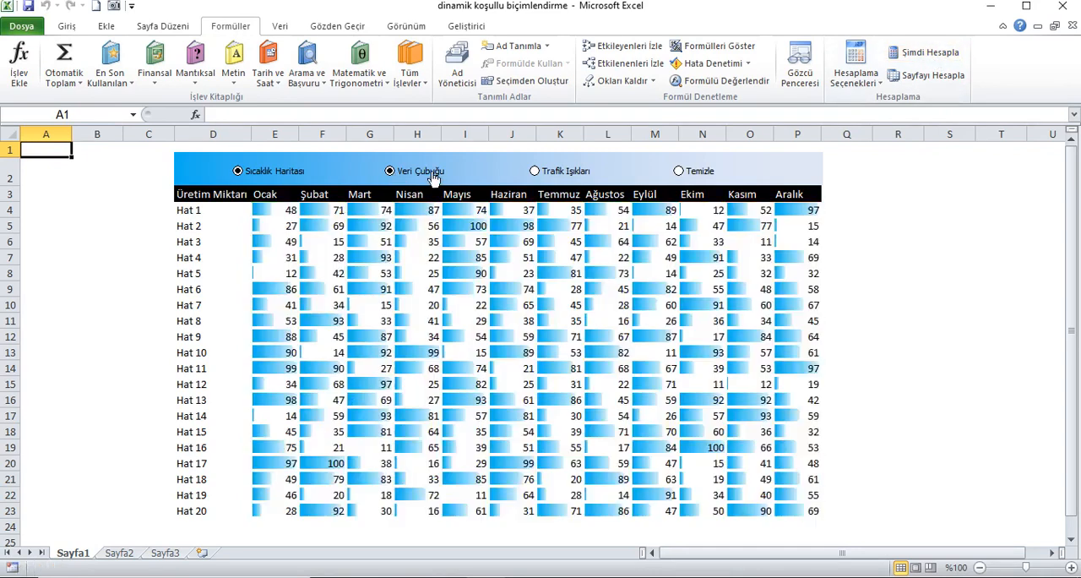
left_click(918, 53)
left_click(919, 54)
left_click(919, 55)
left_click(921, 56)
left_click(920, 55)
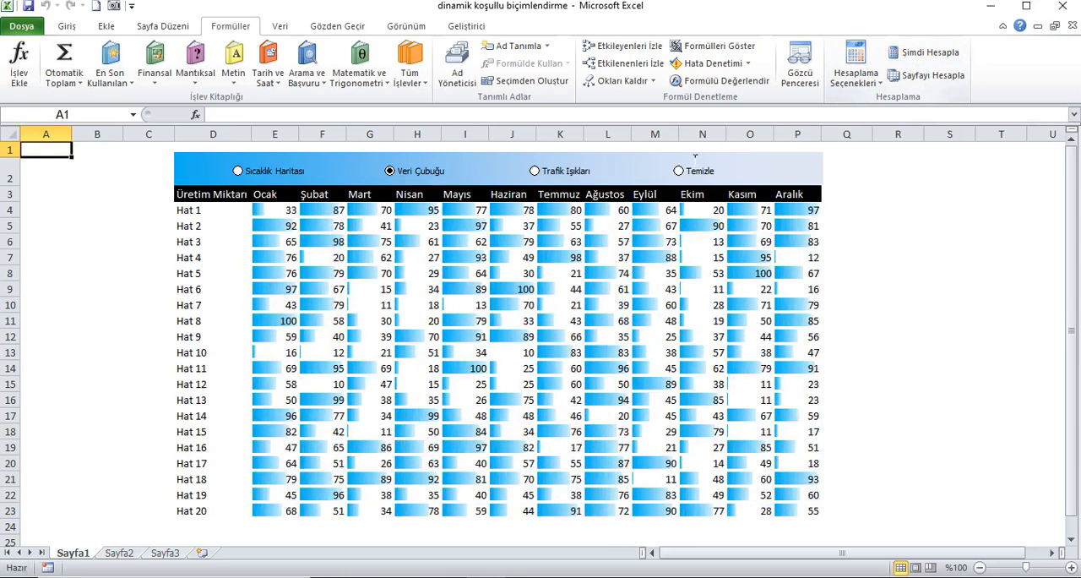
Recalculate the table repeatedly under Trafik Işıkları formatting and reset its appearance with the Temizle option.
left_click(580, 173)
left_click(919, 52)
left_click(919, 52)
left_click(920, 51)
left_click(920, 52)
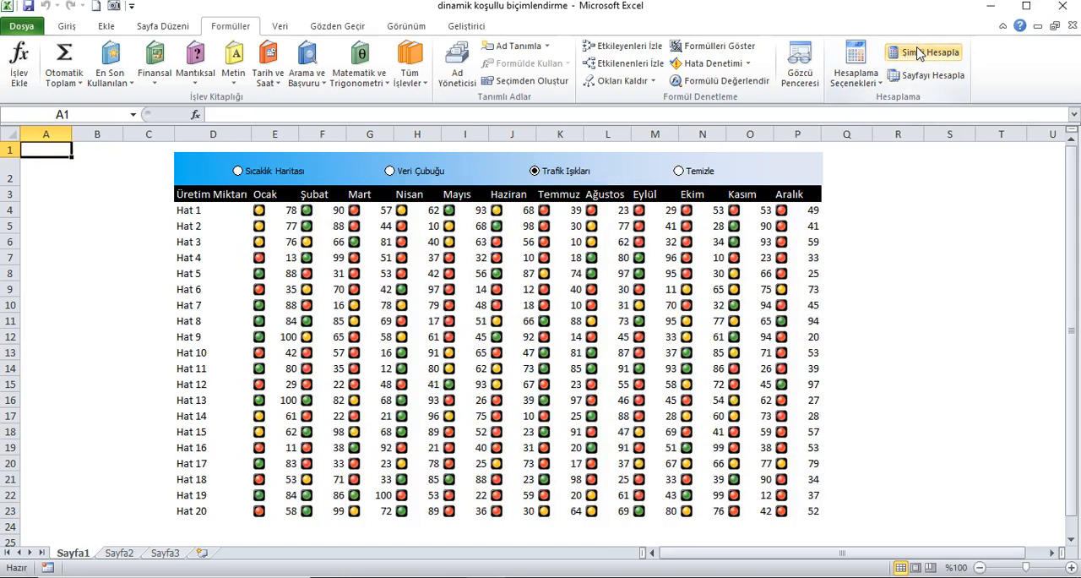
left_click(691, 172)
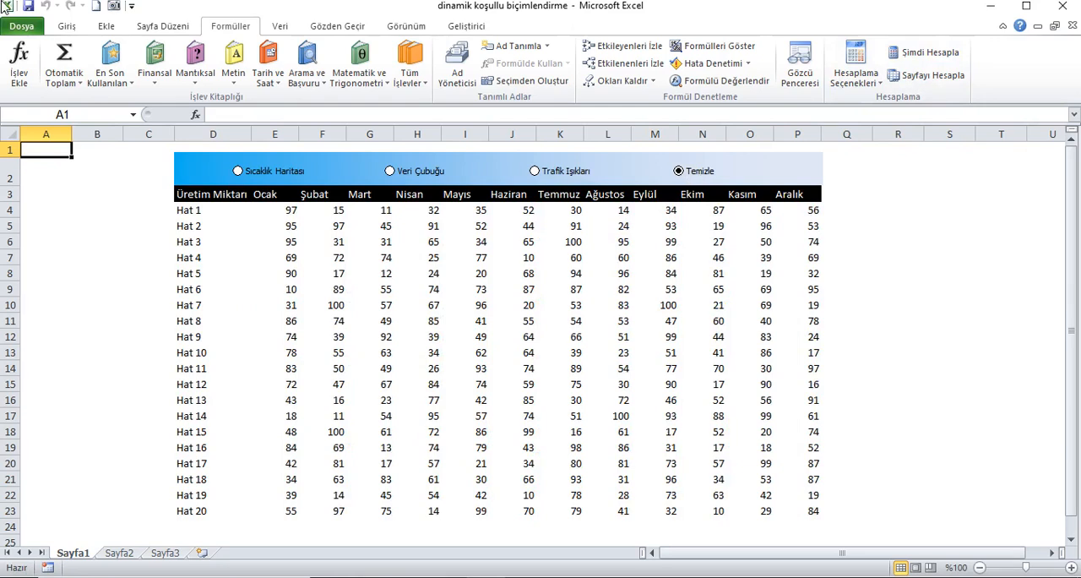
Copy the production table D3:P23 from Sayfa1 and paste only its values into Sayfa2 starting at cell D4.
left_click_drag(210, 196, 814, 513)
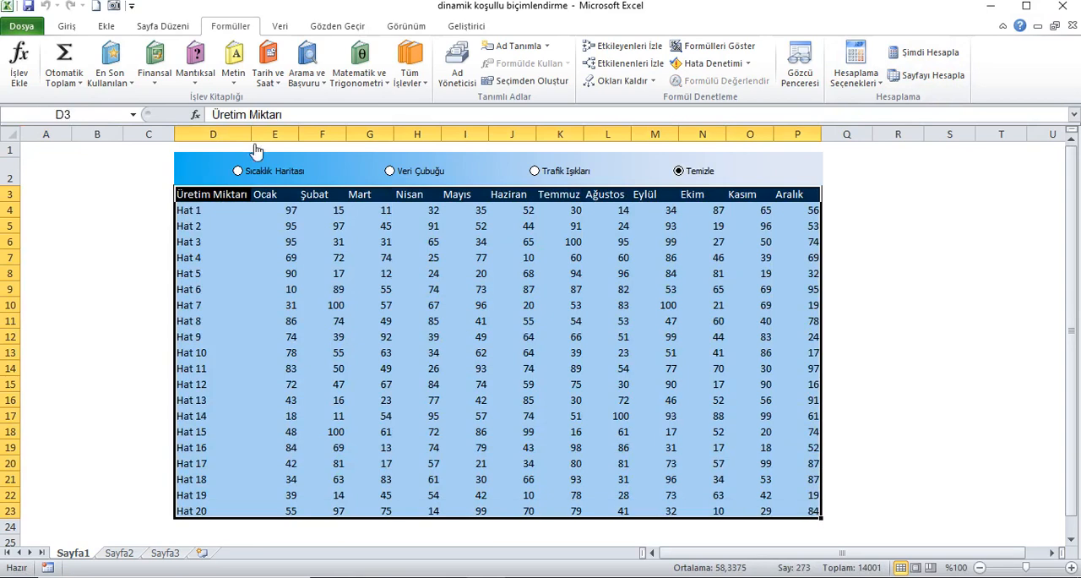
left_click(69, 26)
left_click(71, 64)
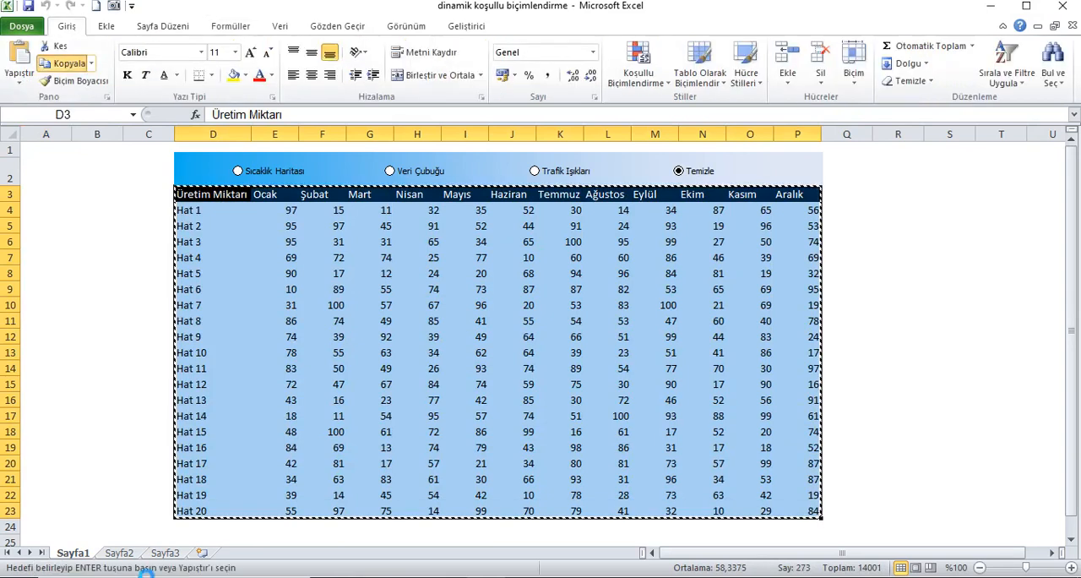
left_click(122, 553)
left_click(196, 201)
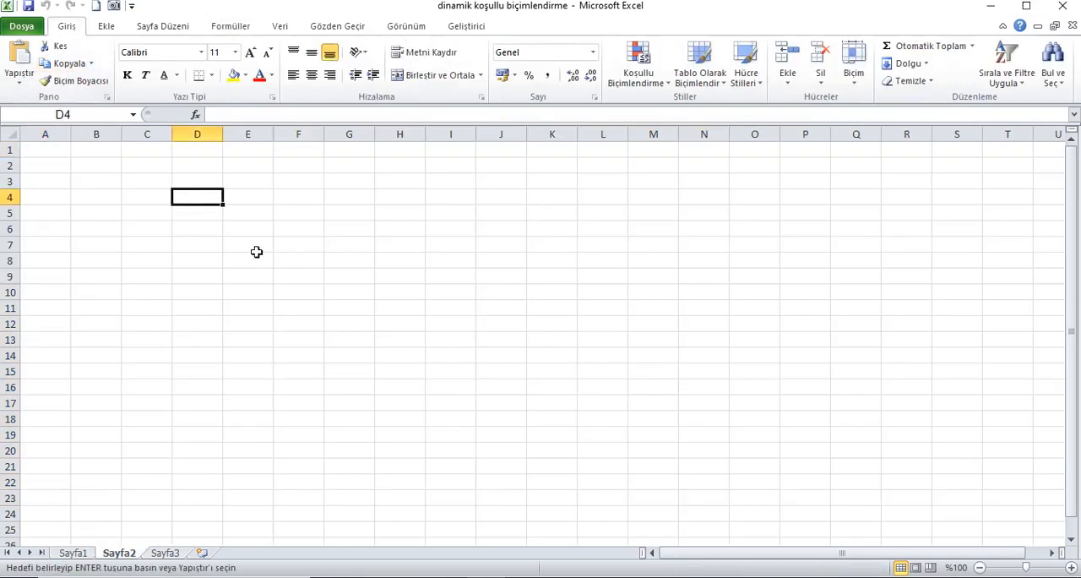
key("shift+F10")
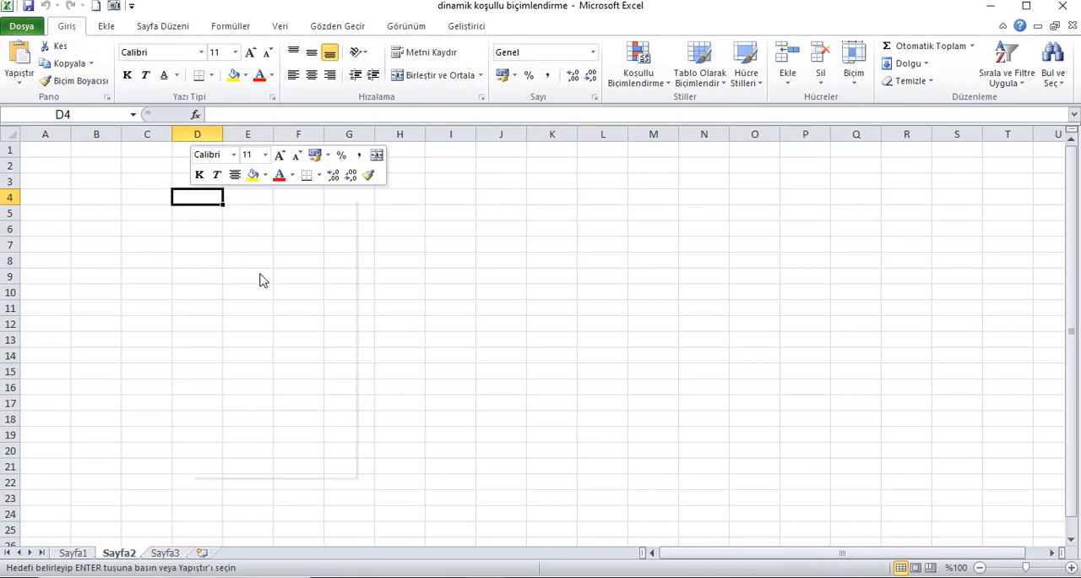
left_click(253, 284)
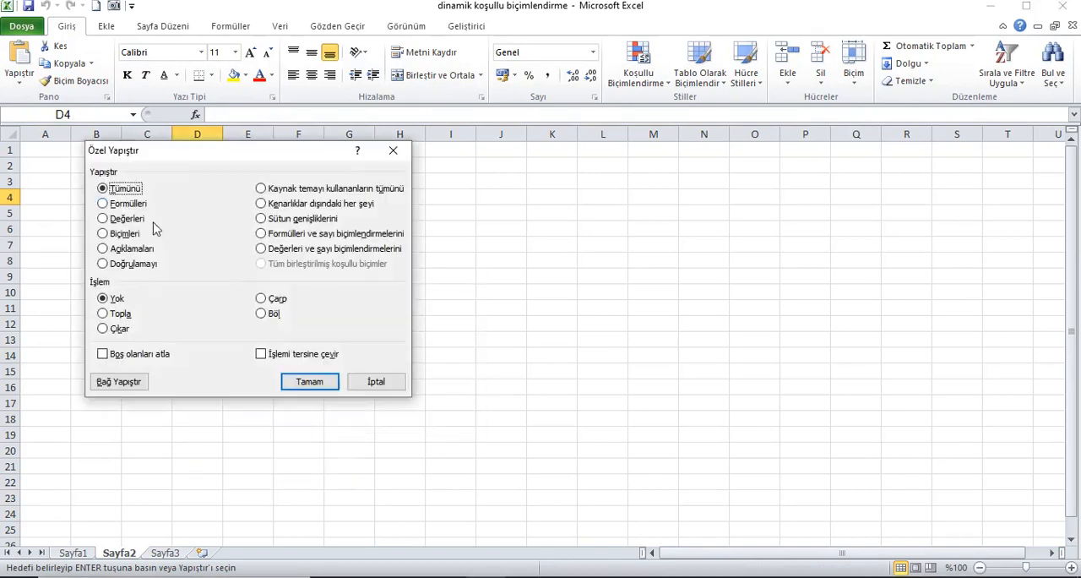
left_click(126, 219)
left_click(301, 384)
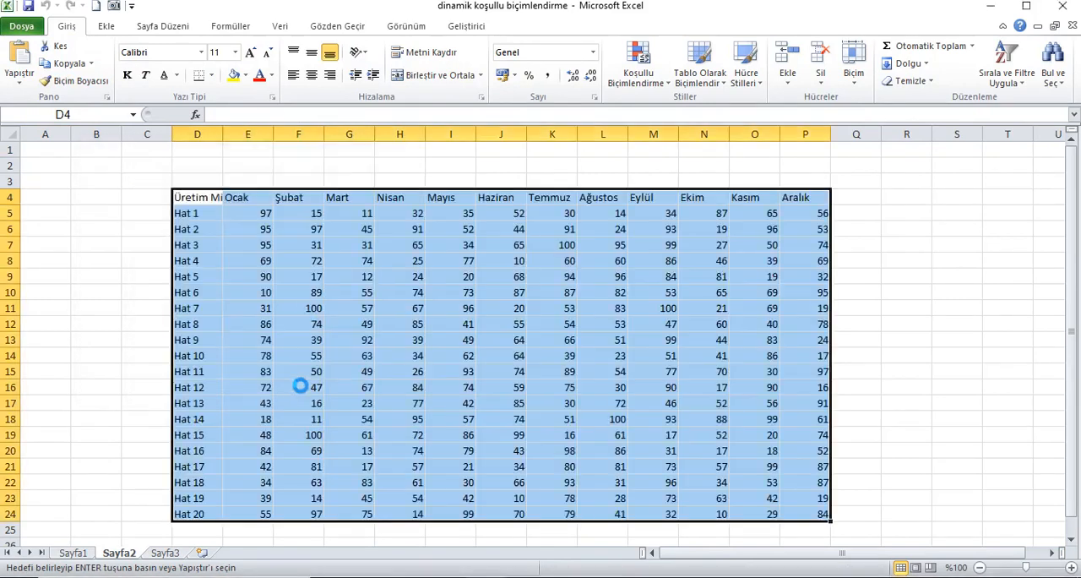
Autofit all column widths on Sayfa2, cancel the copy mode and return to cell A1.
left_click(10, 134)
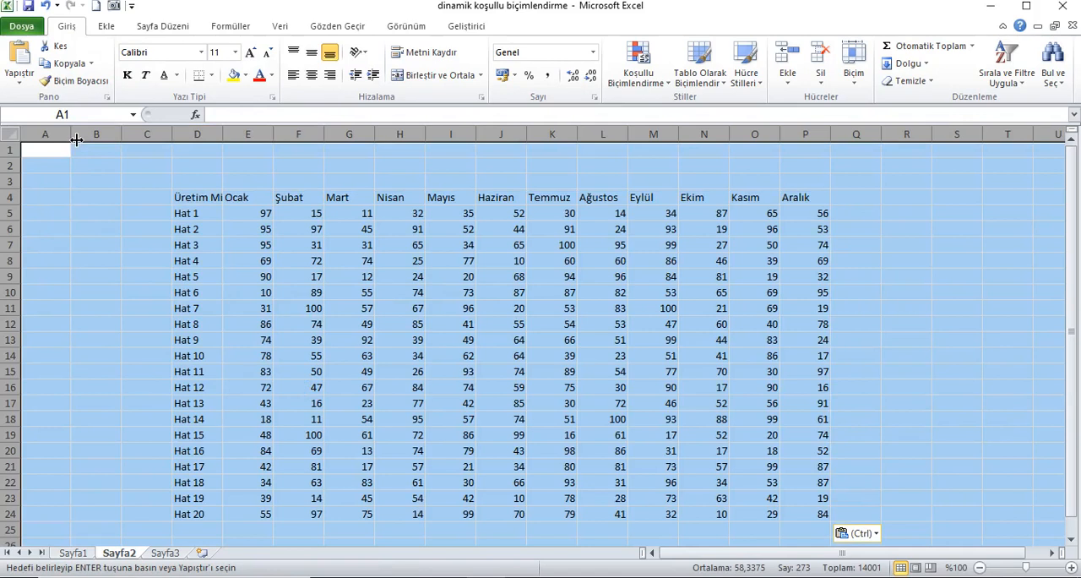
double_click(71, 134)
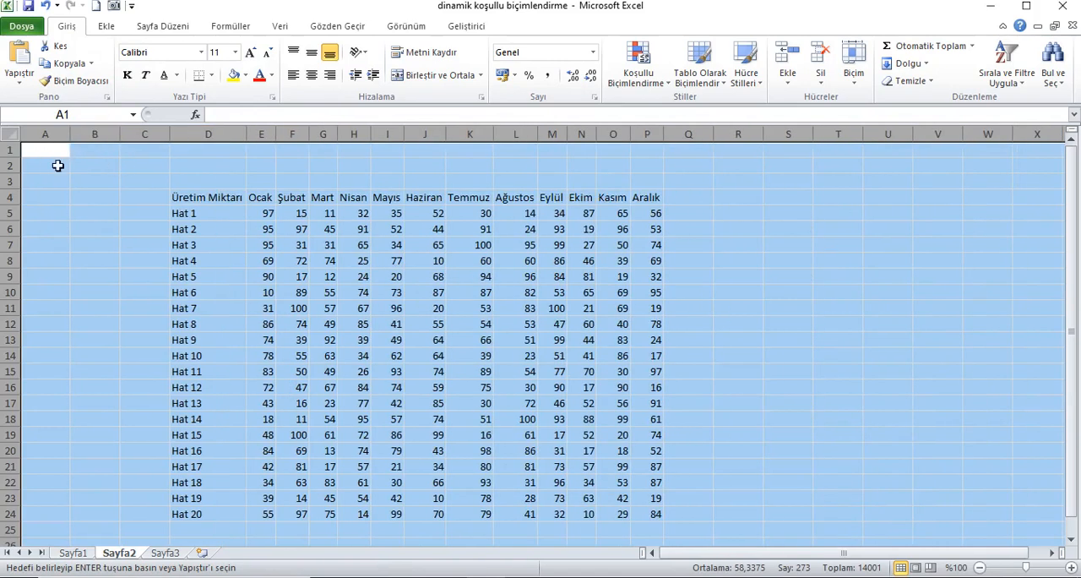
left_click(56, 163)
left_click(49, 151)
key("Escape")
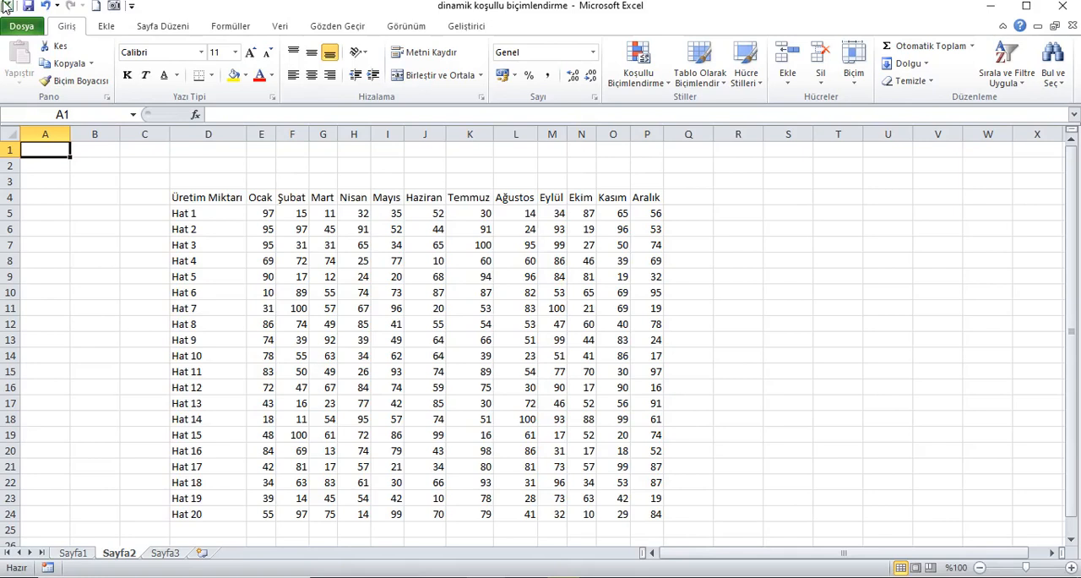
Look over the available form controls and check in the ribbon customization options that Geliştirici is enabled.
left_click(468, 27)
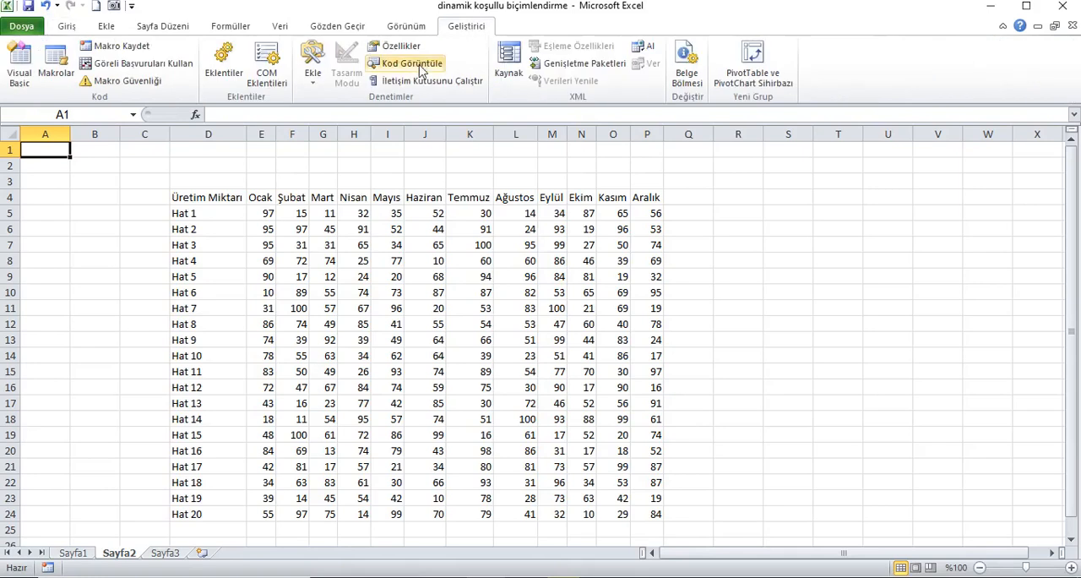
left_click(312, 68)
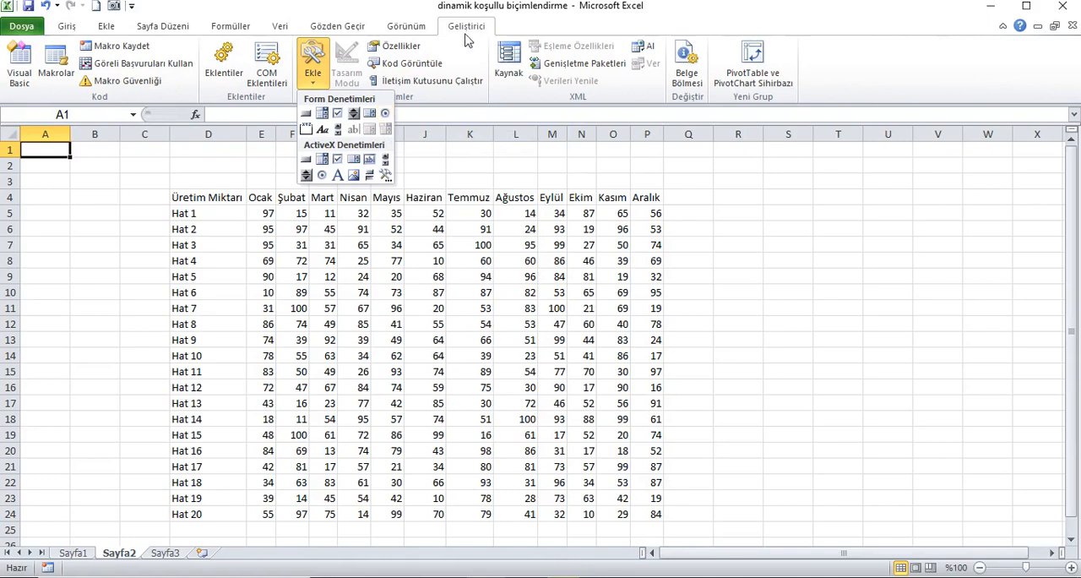
left_click(32, 28)
left_click(51, 323)
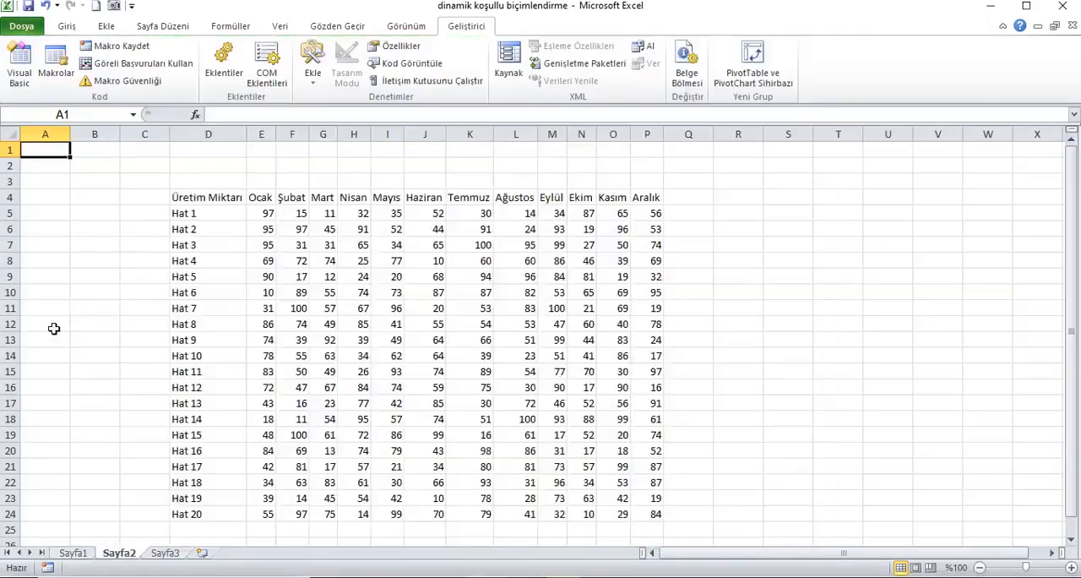
left_click(176, 184)
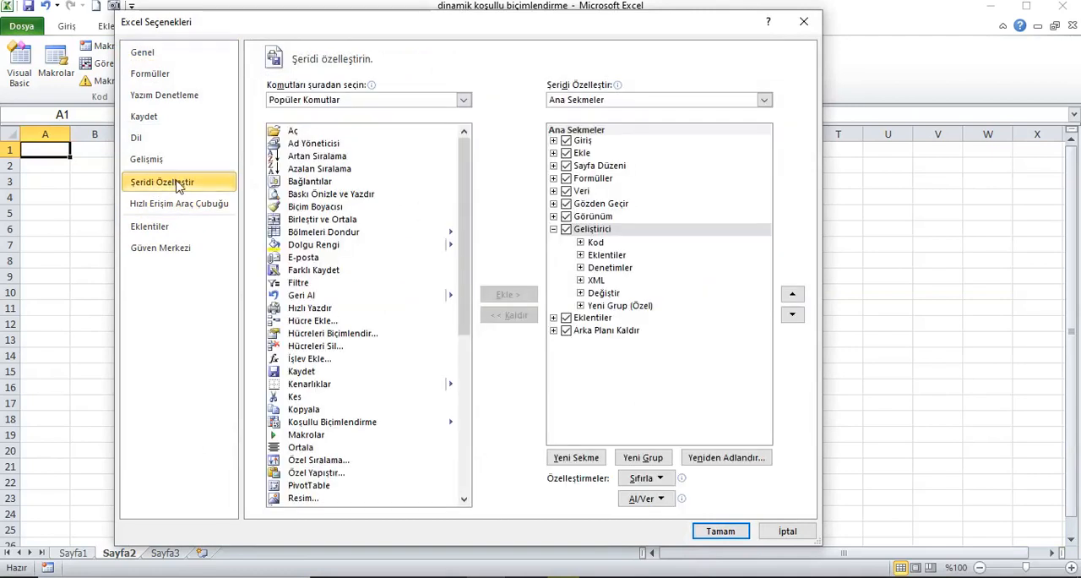
left_click(553, 229)
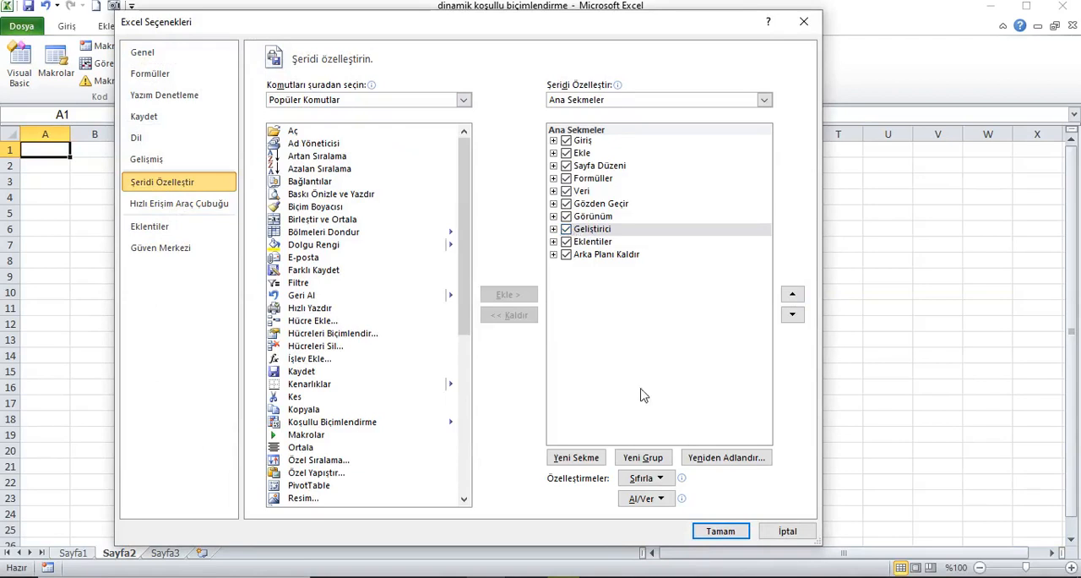
left_click(720, 529)
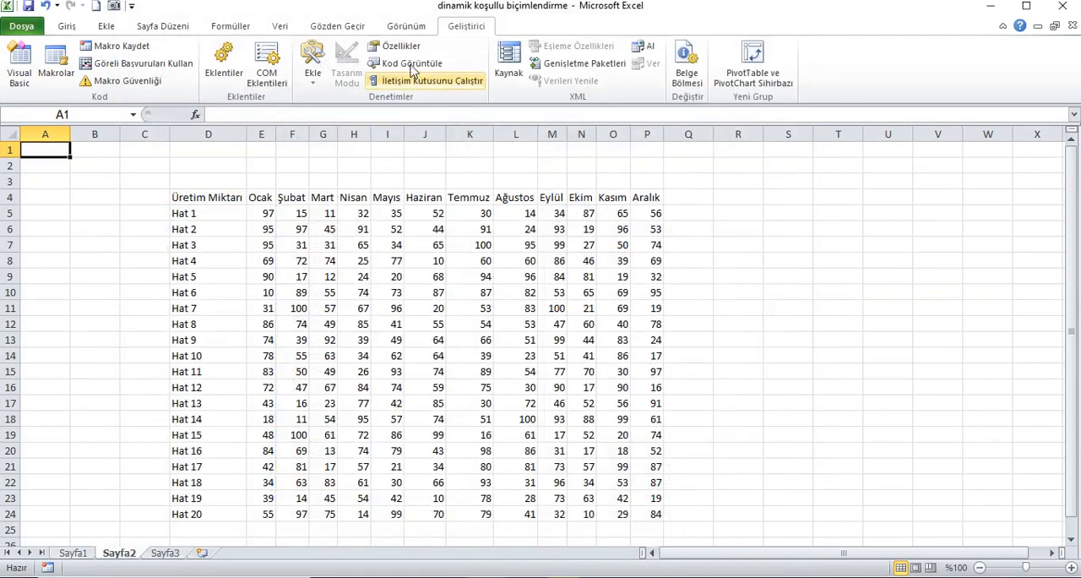
Insert an option button form control above the table in rows 2–3, starting near the end of column D.
left_click(312, 67)
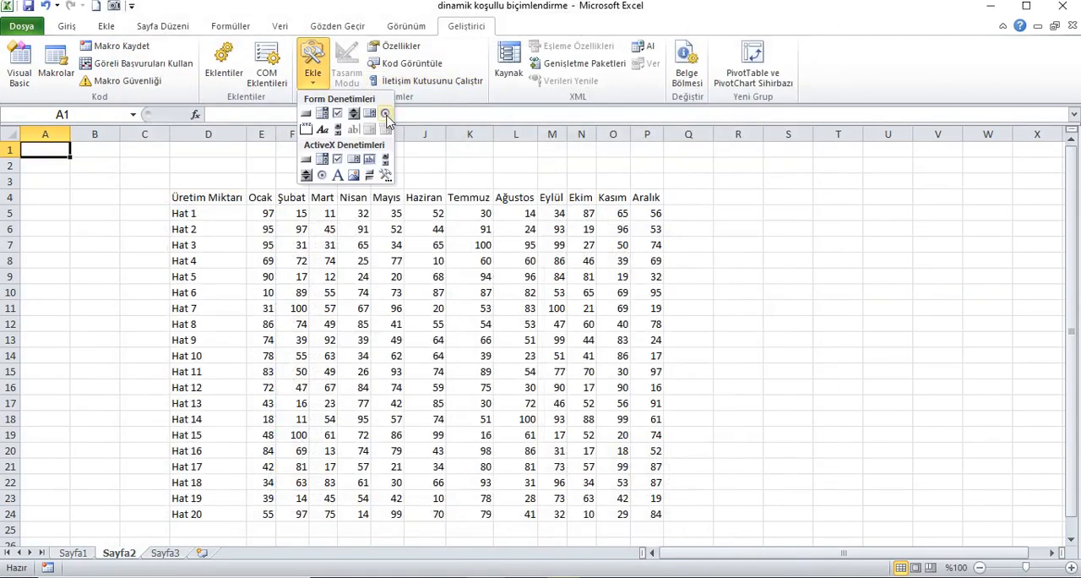
left_click(385, 114)
left_click(224, 161)
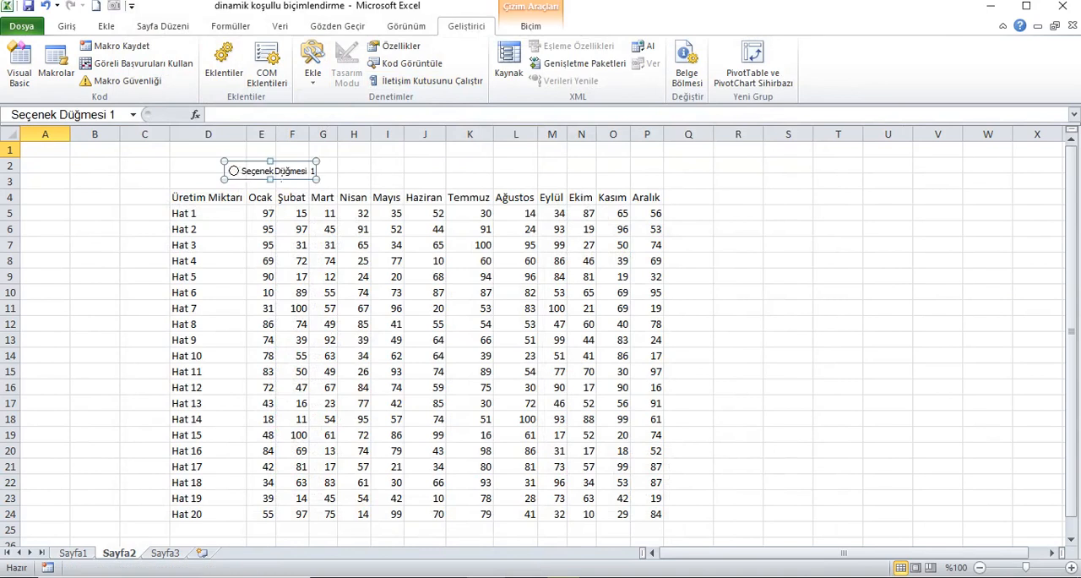
left_click_drag(247, 175, 256, 181)
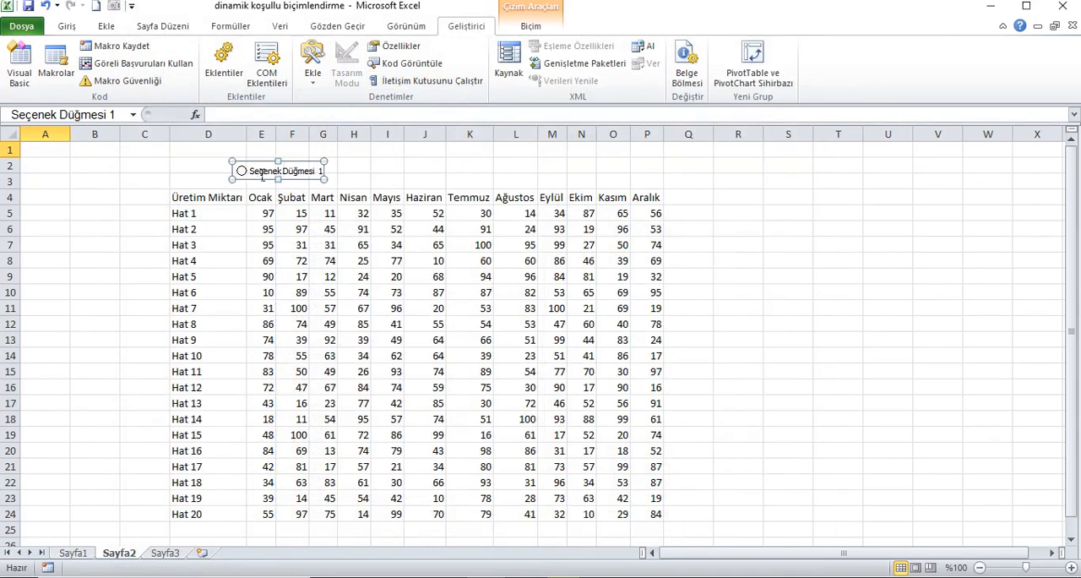
Replace the option button's caption with "Sıcaklık Haritası".
left_click(288, 175)
key("Delete")
key("Delete")
key("Delete")
key("Delete")
key("Delete")
key("Delete")
key("Delete")
key("Delete")
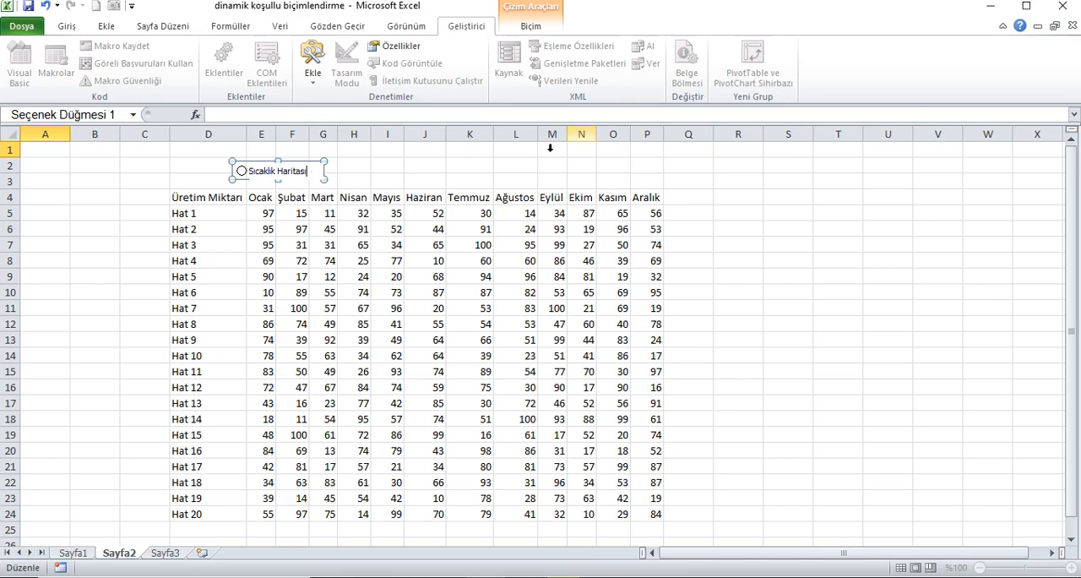
left_click(469, 166)
Duplicate the Sıcaklık Haritası option button and place the copy in the same row above the Haziran and Temmuz columns.
left_click(291, 175)
right_click(288, 175)
right_click(280, 175)
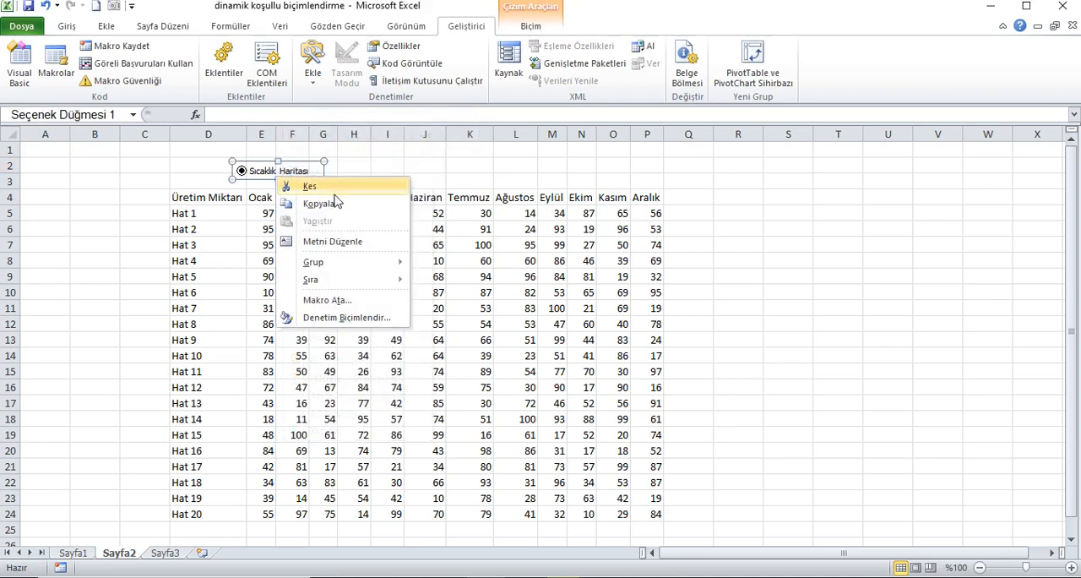
left_click(355, 168)
key("ctrl+v")
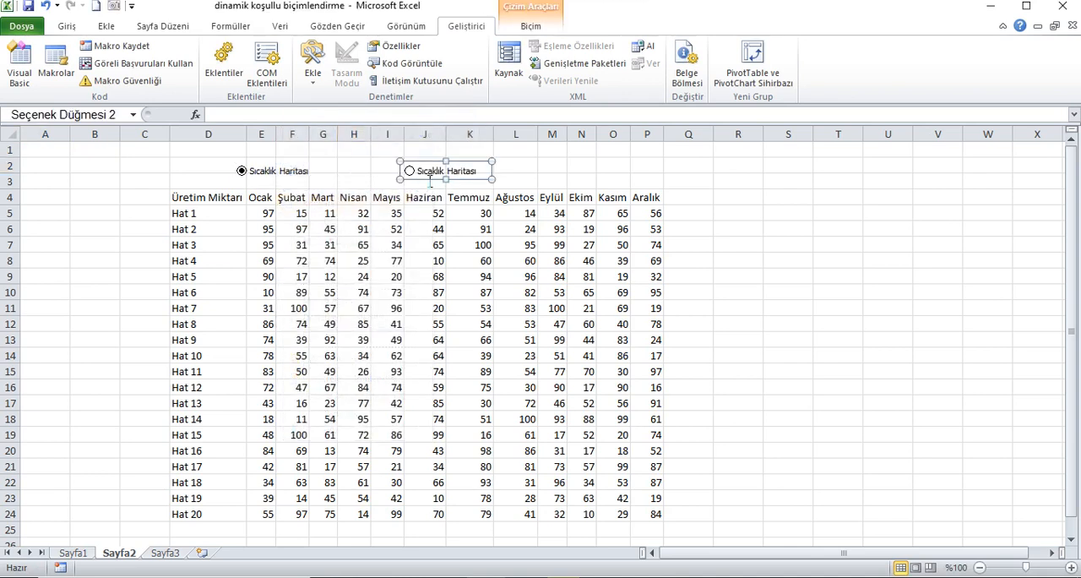
Replace the caption of the option button copy above Haziran and Temmuz with "Veri Çubukları".
left_click(476, 171)
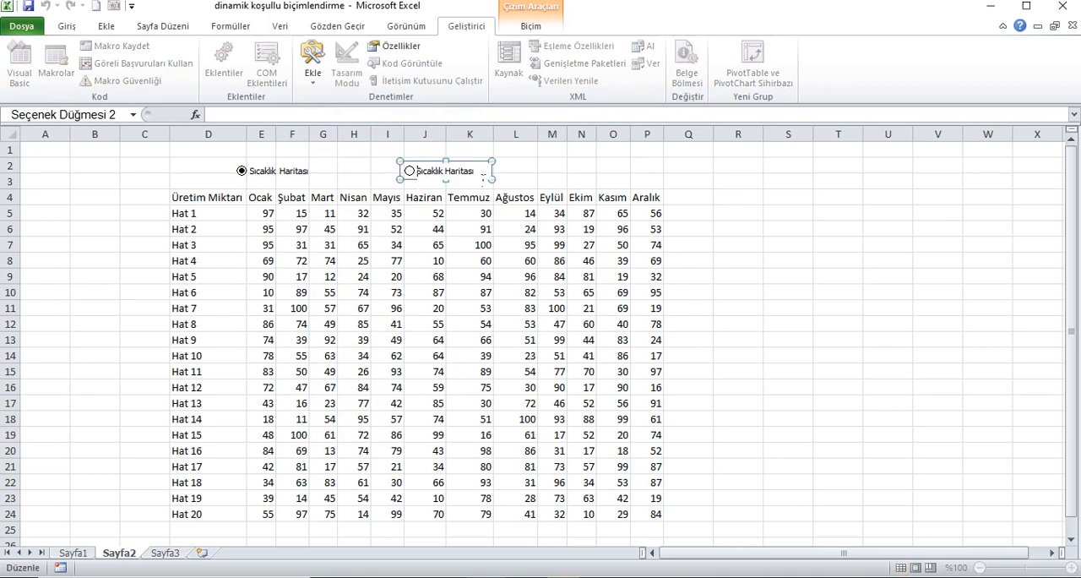
key("Delete")
key("Delete")
key("Delete")
key("Delete")
key("Delete")
key("Delete")
key("Delete")
key("Delete")
key("Delete")
key("Delete")
key("Delete")
key("Delete")
key("Delete")
key("Delete")
key("Delete")
key("Delete")
key("Delete")
left_click(513, 168)
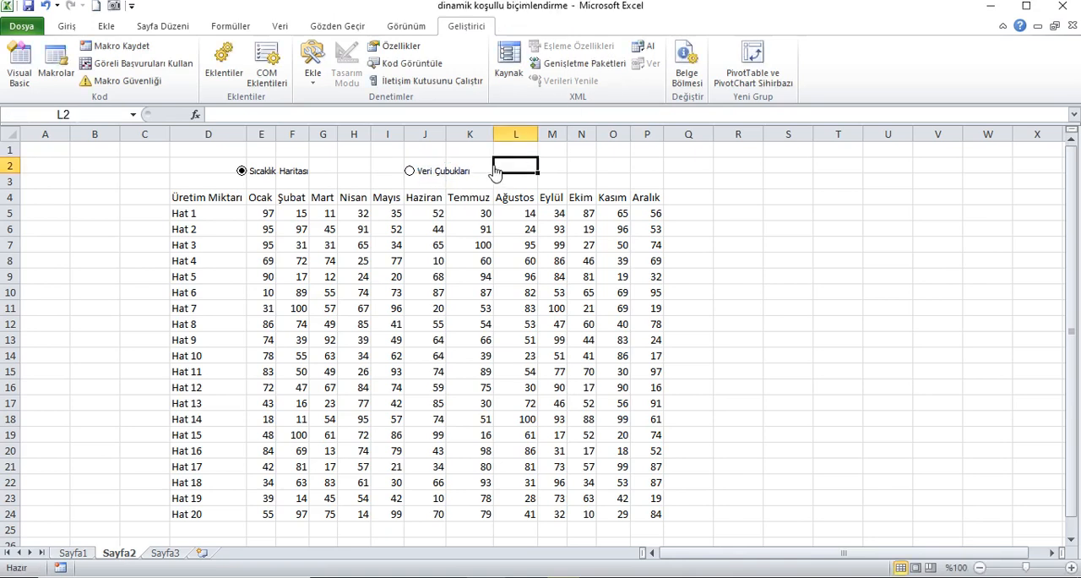
Duplicate the Veri Çubukları option button and place the copy in the same row above the Ekim to Aralık columns.
right_click(446, 172)
left_click(561, 172)
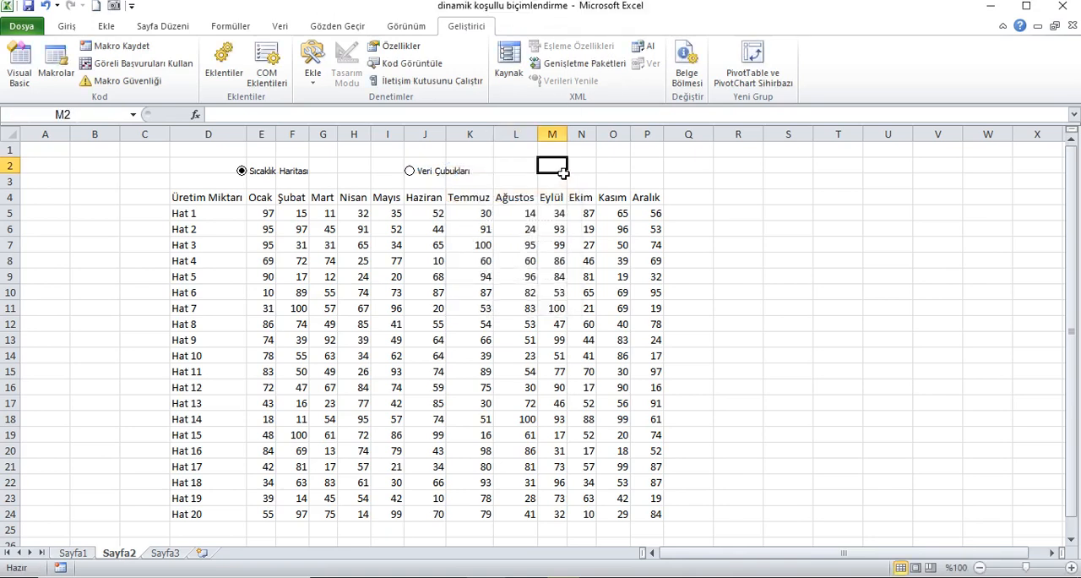
key("ctrl+v")
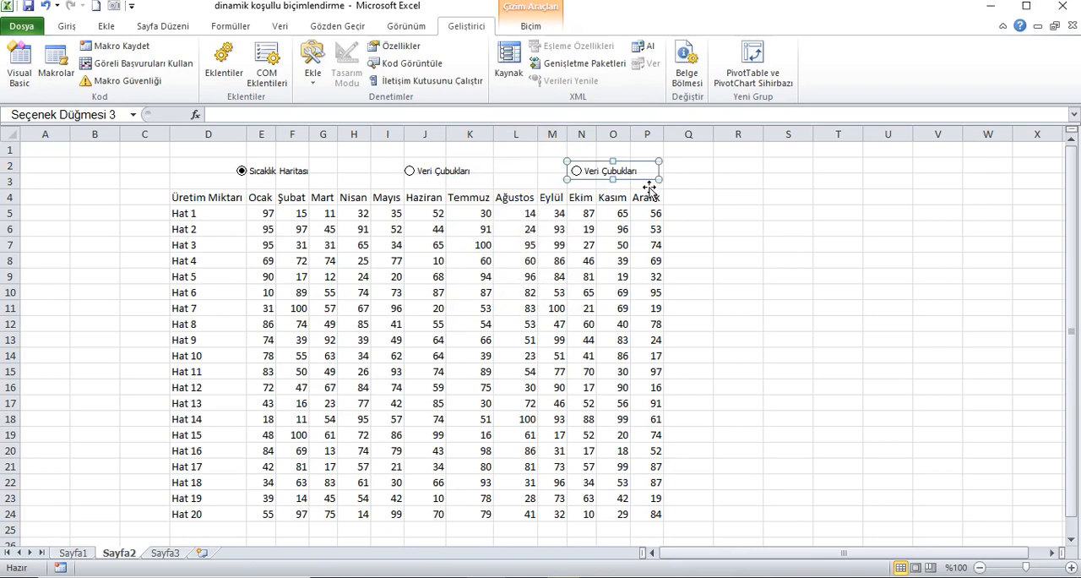
Change the caption of the option button above the Ekim to Aralık columns to "Trafik Işıkları".
left_click(593, 173)
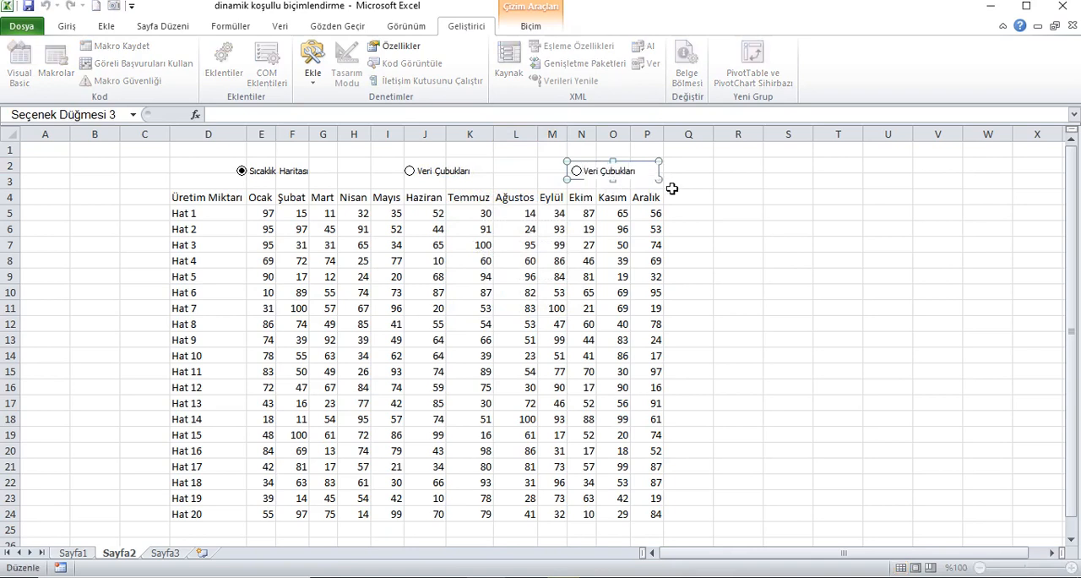
key("Delete")
key("Delete")
key("Delete")
key("Delete")
key("Delete")
key("Delete")
key("Delete")
key("Delete")
key("Delete")
key("Delete")
key("Delete")
key("Delete")
key("Delete")
key("Delete")
type("Tra")
left_click(750, 181)
Duplicate the Trafik Işıkları option button and place the copy in the same row starting at column Q.
right_click(610, 168)
left_click(651, 193)
left_click(705, 170)
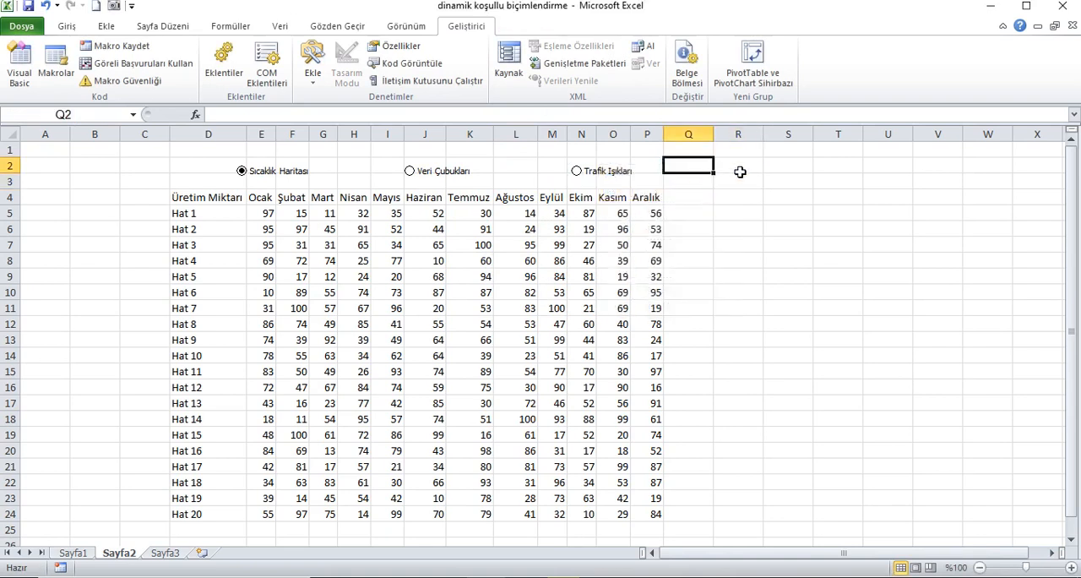
key("ctrl+v")
Replace the caption of the option button at column Q with "Temizle".
left_click(694, 171)
key("Delete")
key("Delete")
key("Delete")
key("Delete")
key("Delete")
key("Delete")
key("Delete")
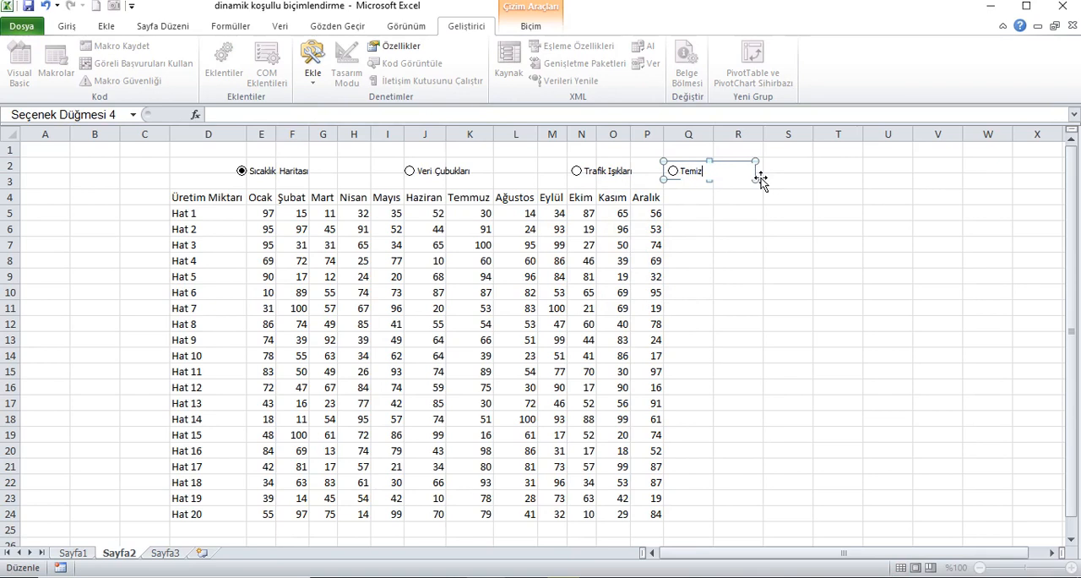
left_click(789, 205)
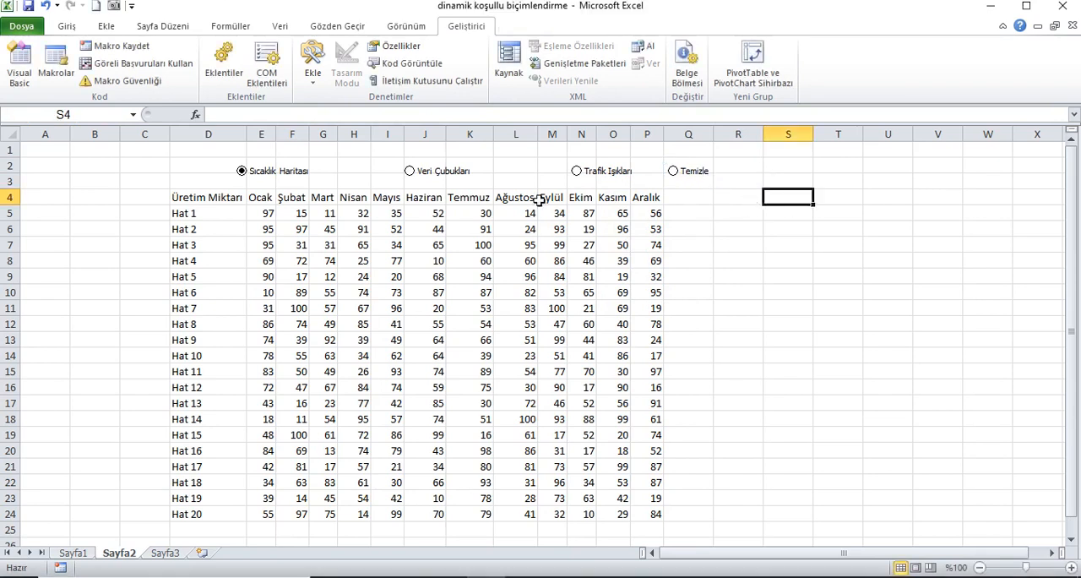
Link the Sıcaklık Haritası option button to cell $S$1 in its control format settings.
right_click(294, 169)
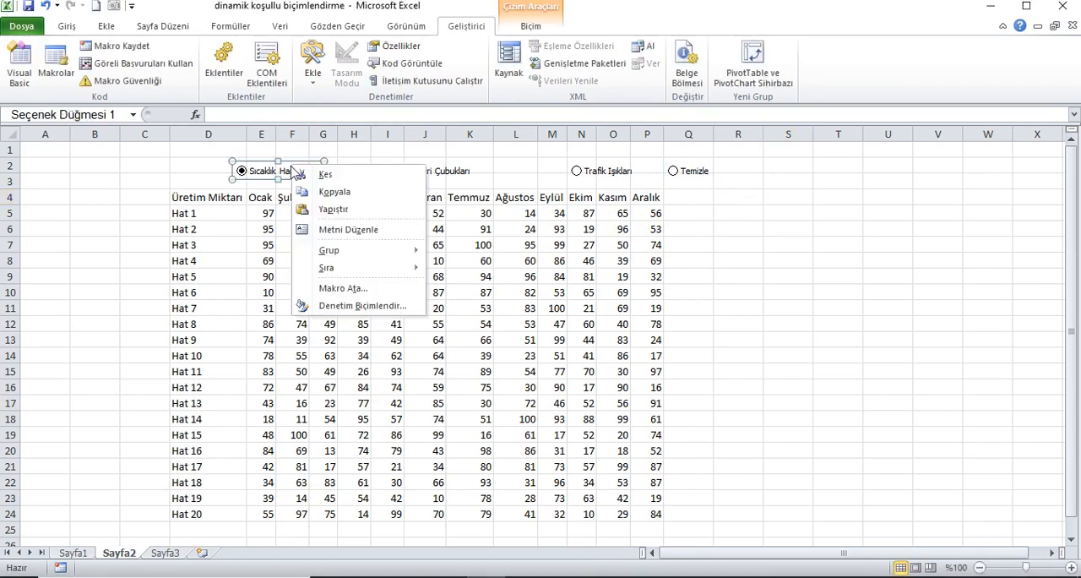
left_click(338, 307)
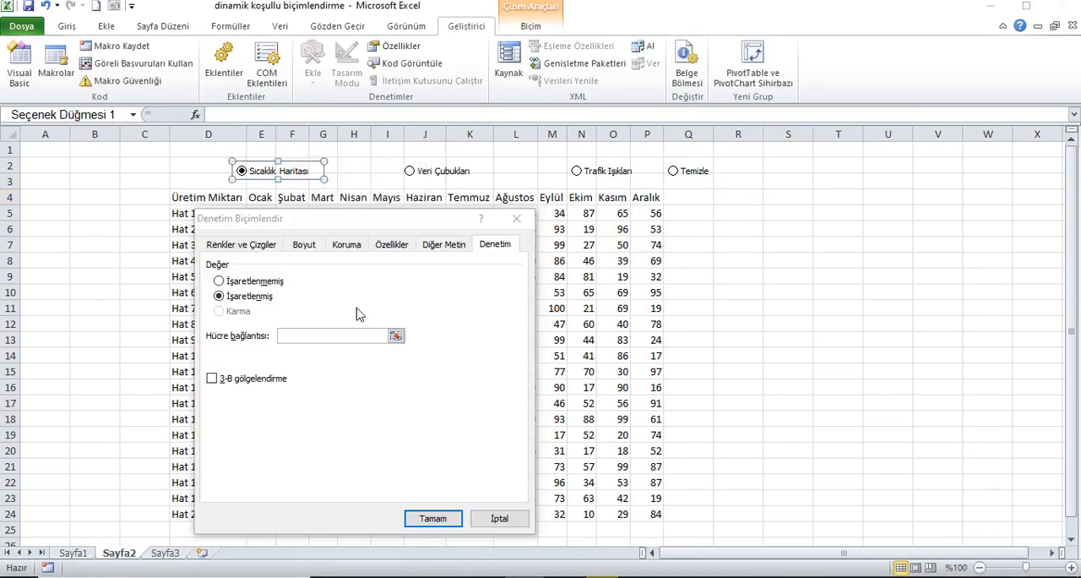
left_click(330, 337)
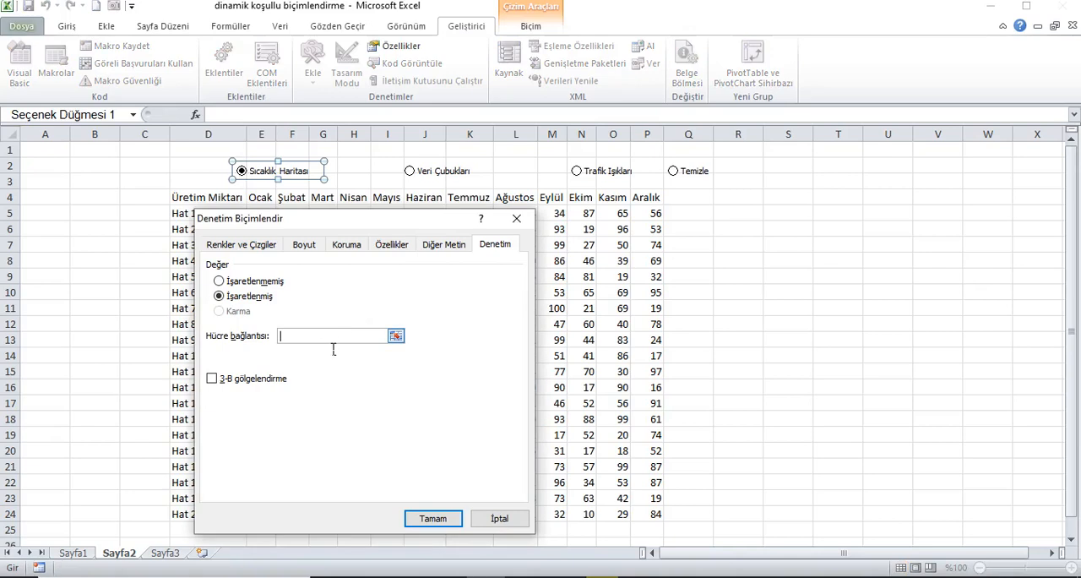
left_click(809, 157)
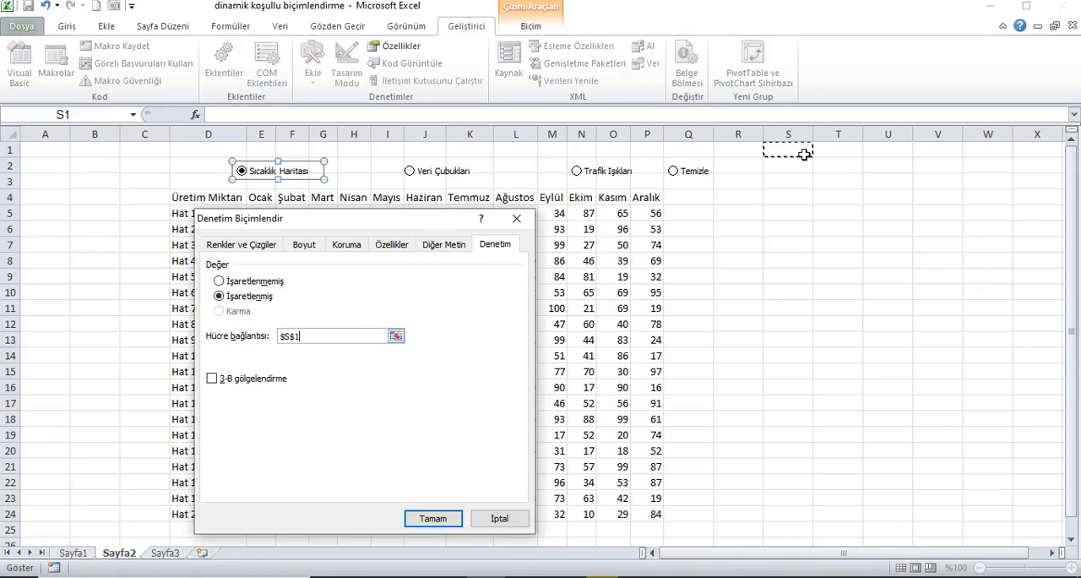
left_click(434, 517)
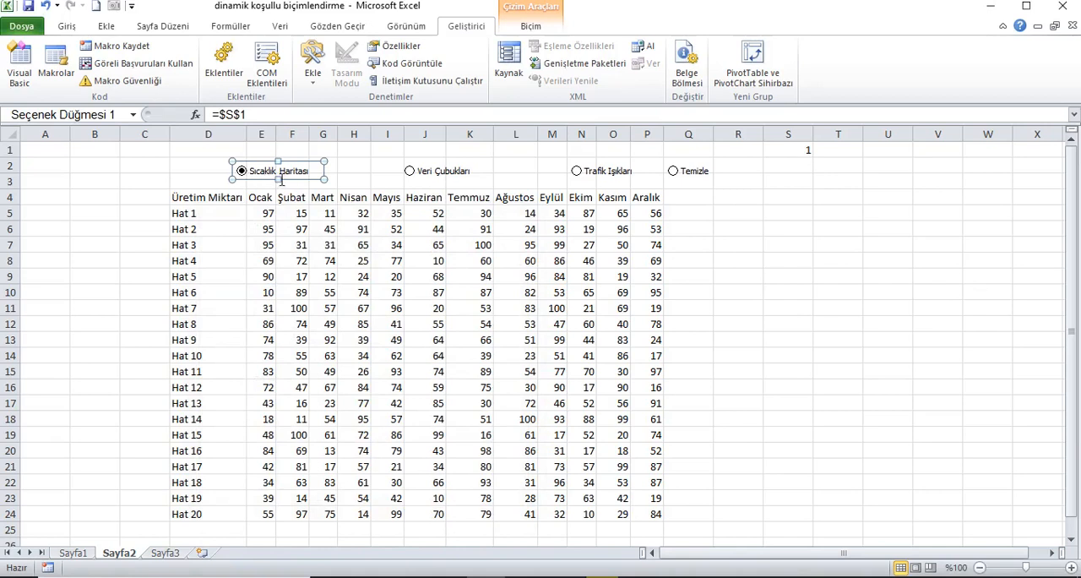
Test the cell link by choosing Veri Çubukları, Trafik Işıkları and Temizle in turn, and check cell S1.
left_click(421, 175)
left_click(614, 174)
left_click(693, 177)
left_click(788, 152)
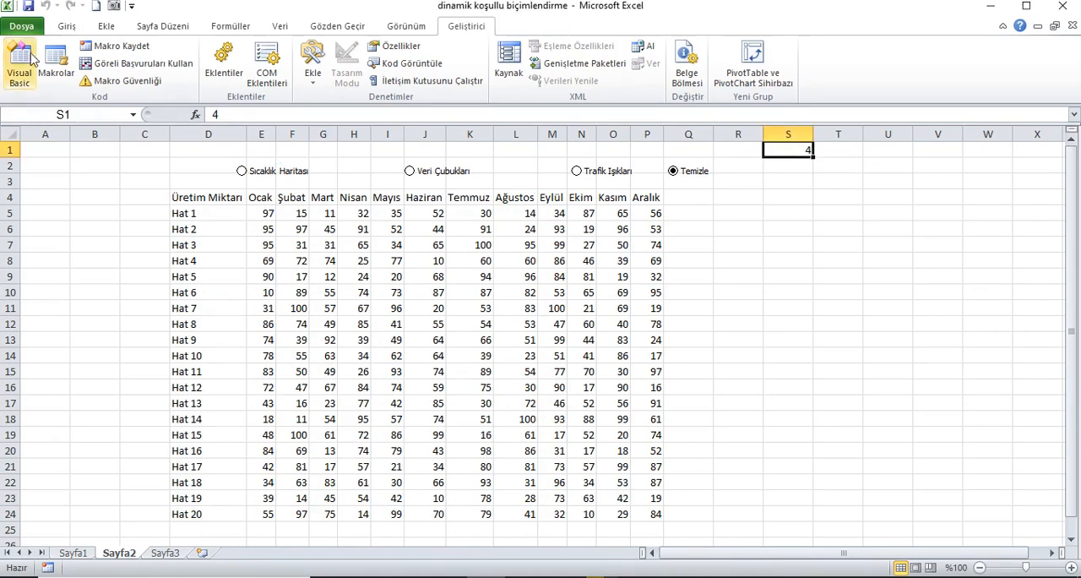
Start a new conditional formatting rule for E5:P24 through the rules manager, using the 3-Renk Ölçeği format style.
left_click(67, 26)
left_click_drag(270, 213, 659, 517)
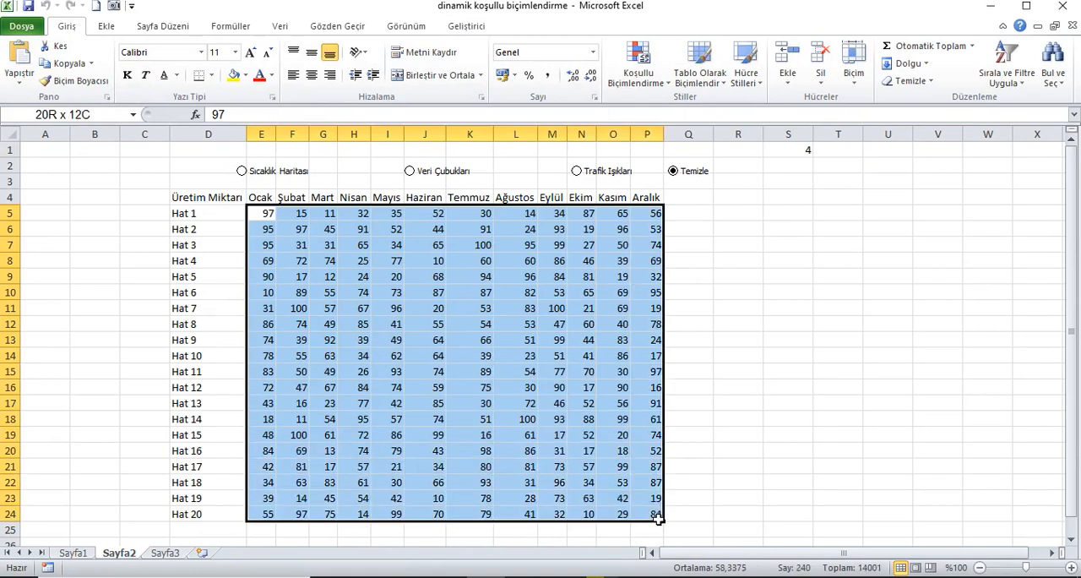
left_click(659, 85)
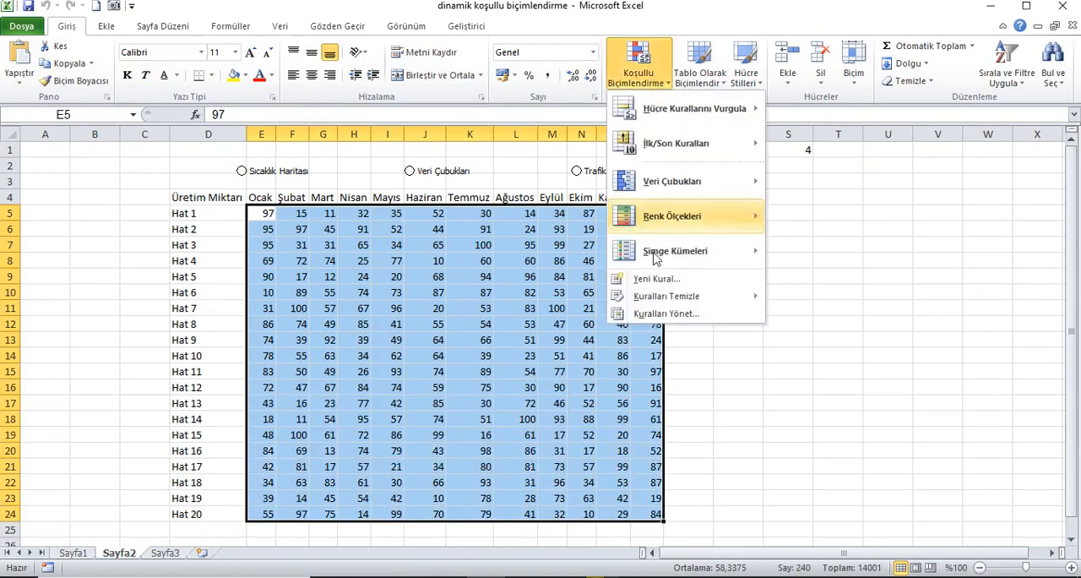
left_click(664, 313)
left_click(160, 322)
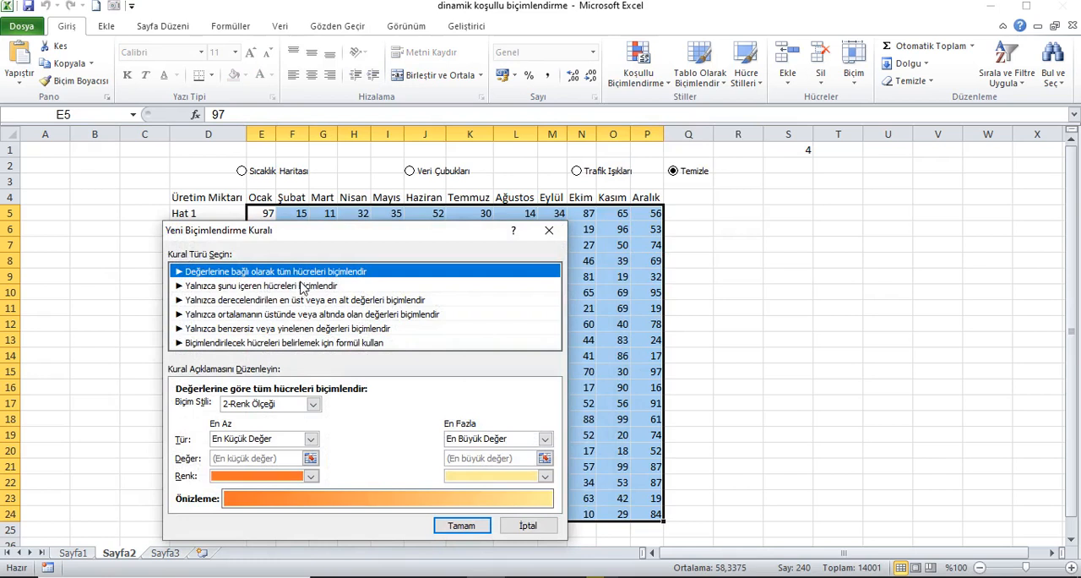
left_click(314, 404)
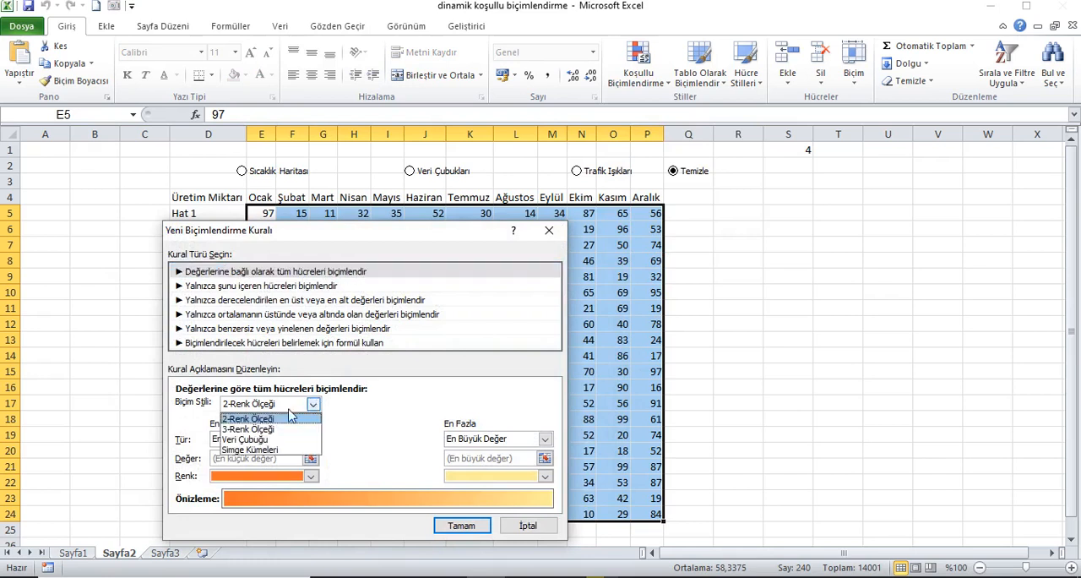
left_click(284, 429)
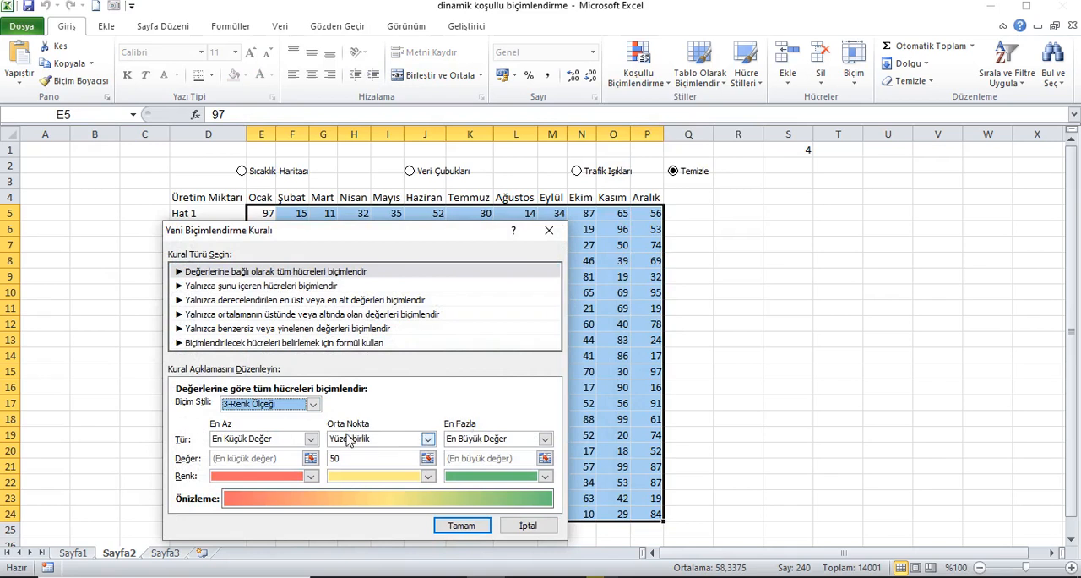
Set the minimum, midpoint and maximum types of the three-colour scale to Formül.
left_click(311, 438)
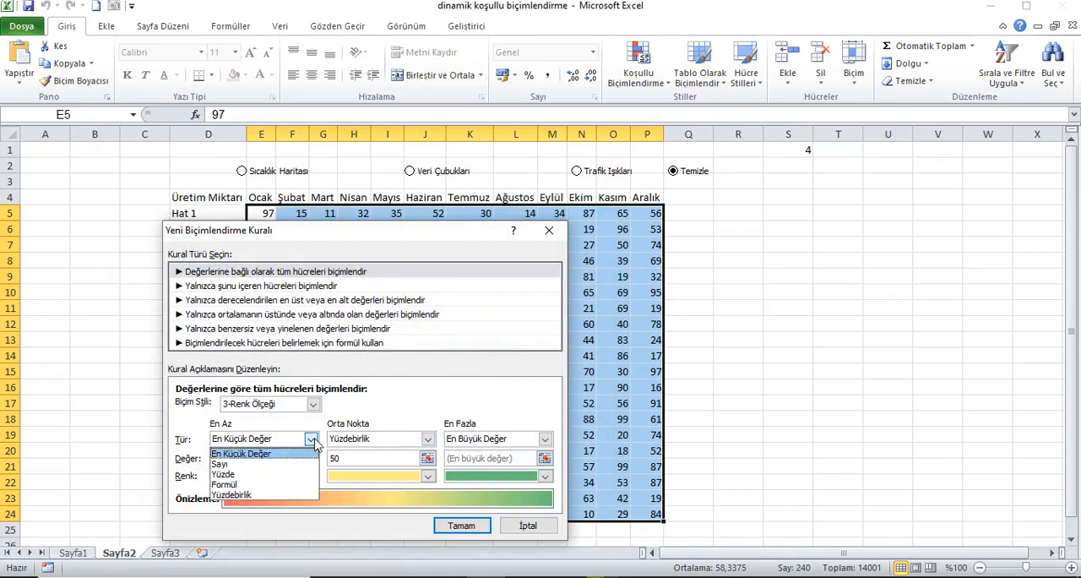
left_click(253, 484)
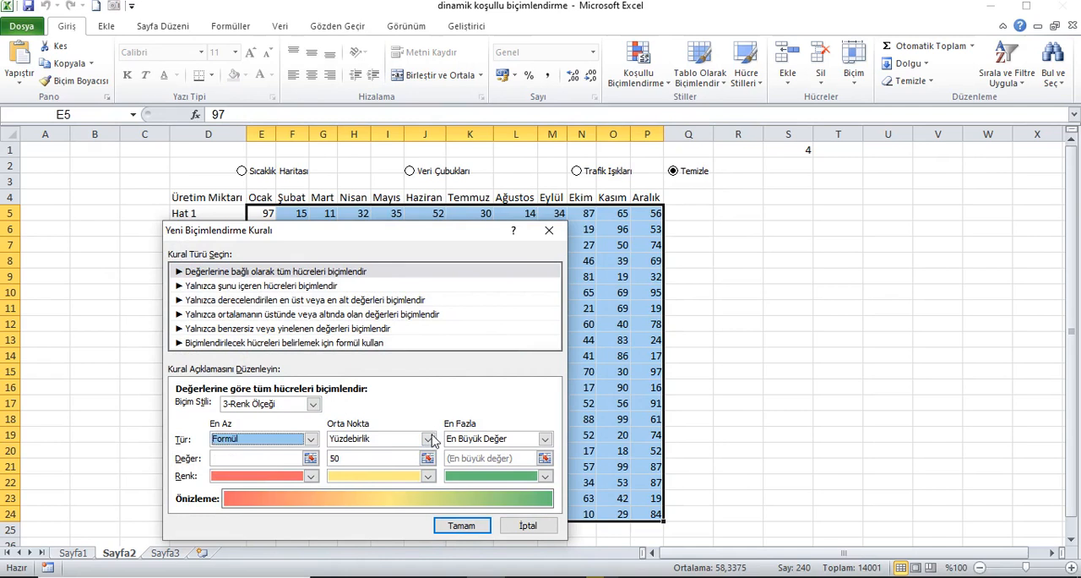
left_click(429, 439)
left_click(380, 473)
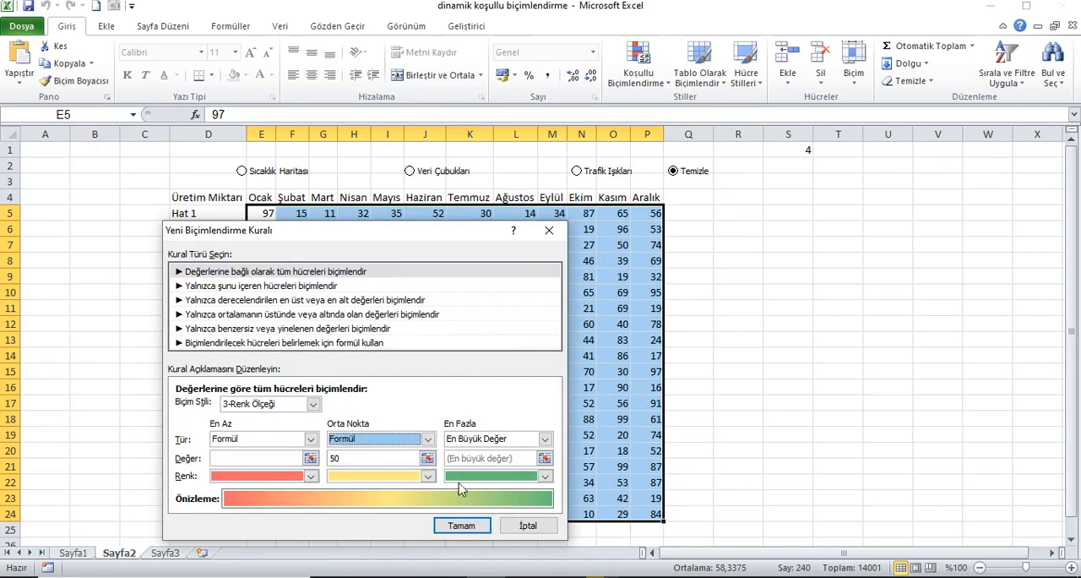
left_click(545, 438)
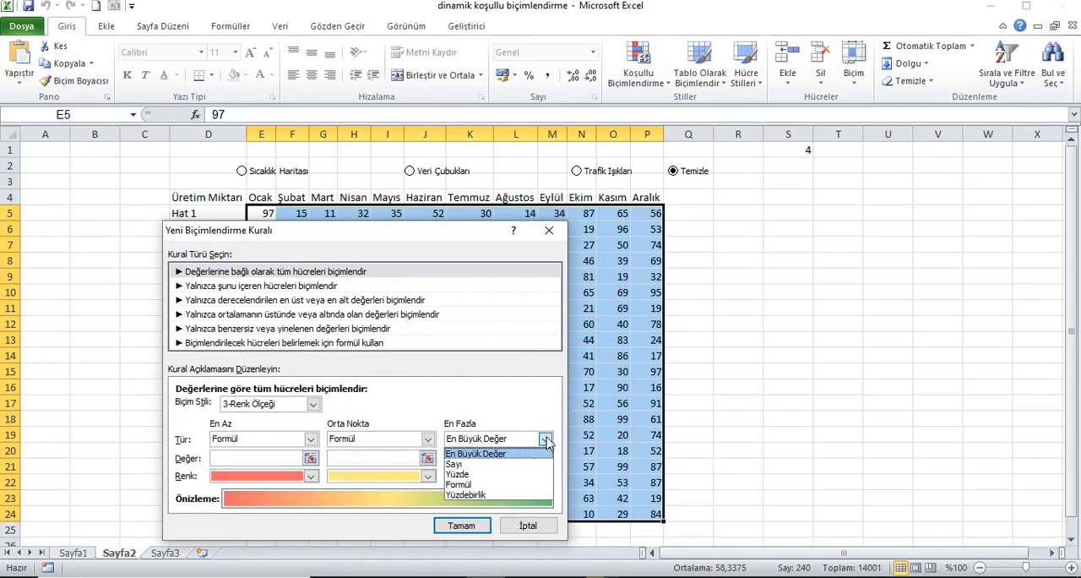
left_click(477, 486)
Enter =eğer($S$1=1;min($E$5:$P$24);yanlış) as the minimum value of the colour scale.
left_click(311, 459)
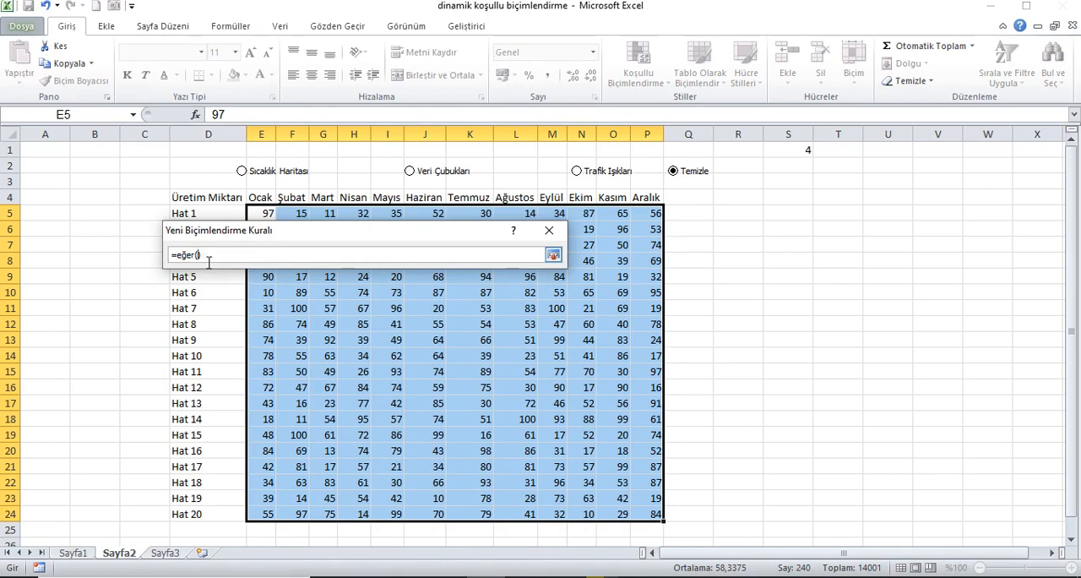
key("BackSpace")
type("+")
left_click(807, 154)
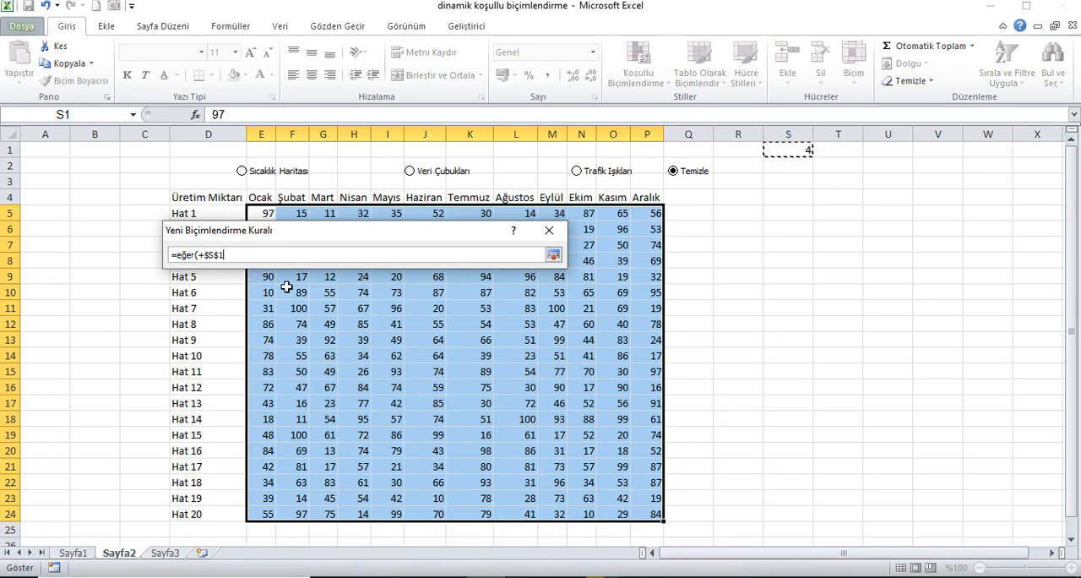
left_click(203, 255)
key("BackSpace")
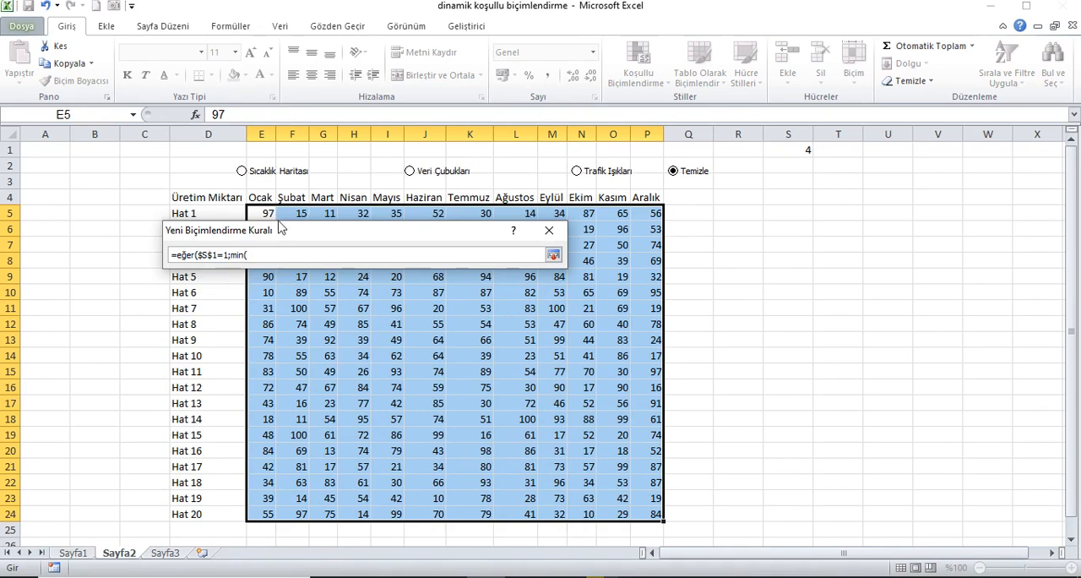
left_click_drag(267, 213, 663, 517)
type(");yanlış")
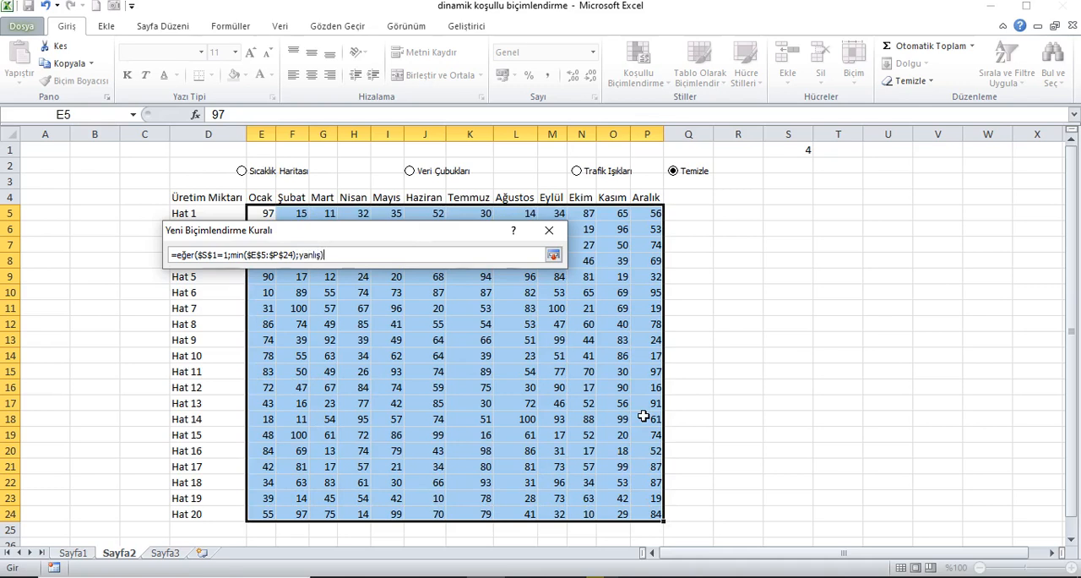
left_click(555, 255)
Copy the minimum value's formula into the midpoint value, making sure it begins with an equals sign.
left_click(392, 461)
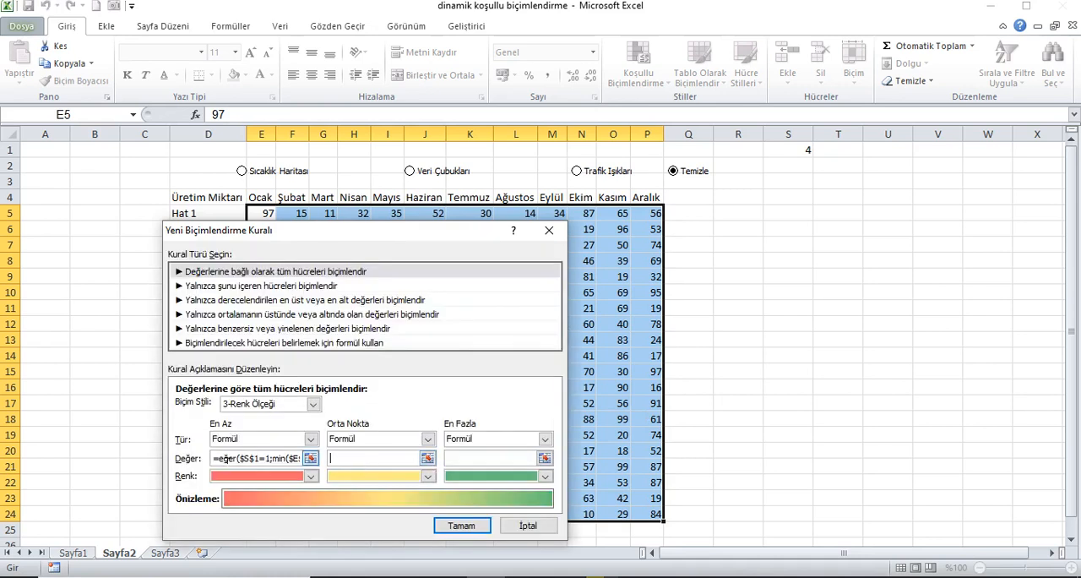
left_click_drag(214, 458, 319, 457)
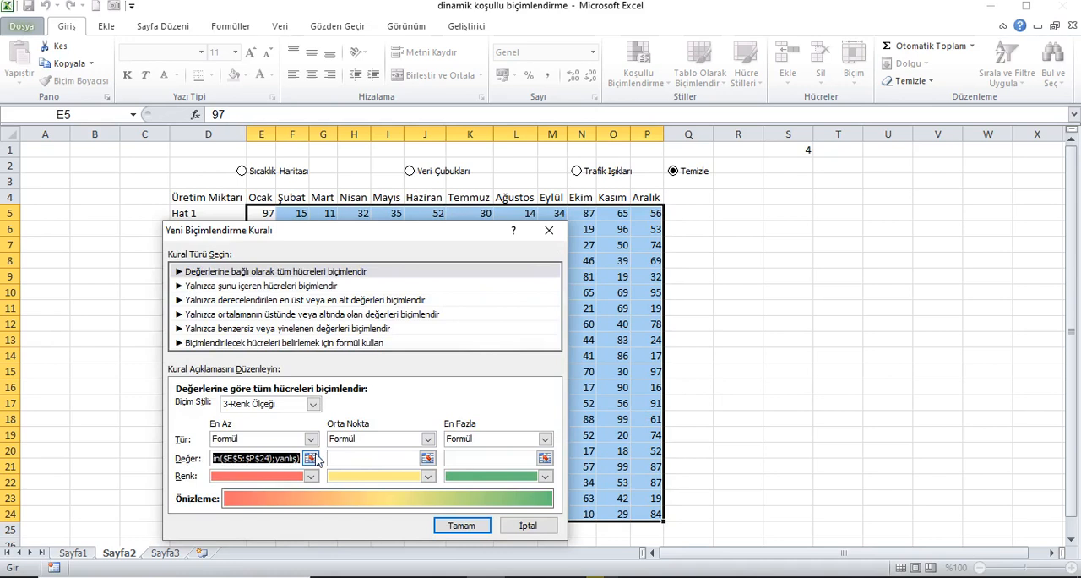
left_click(372, 461)
left_click(428, 458)
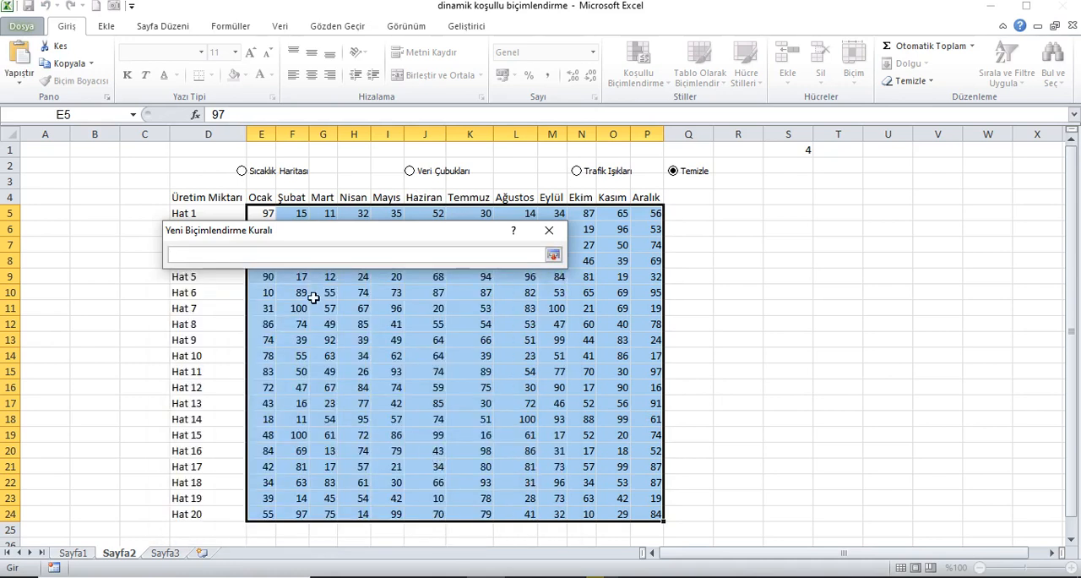
key("ctrl+v")
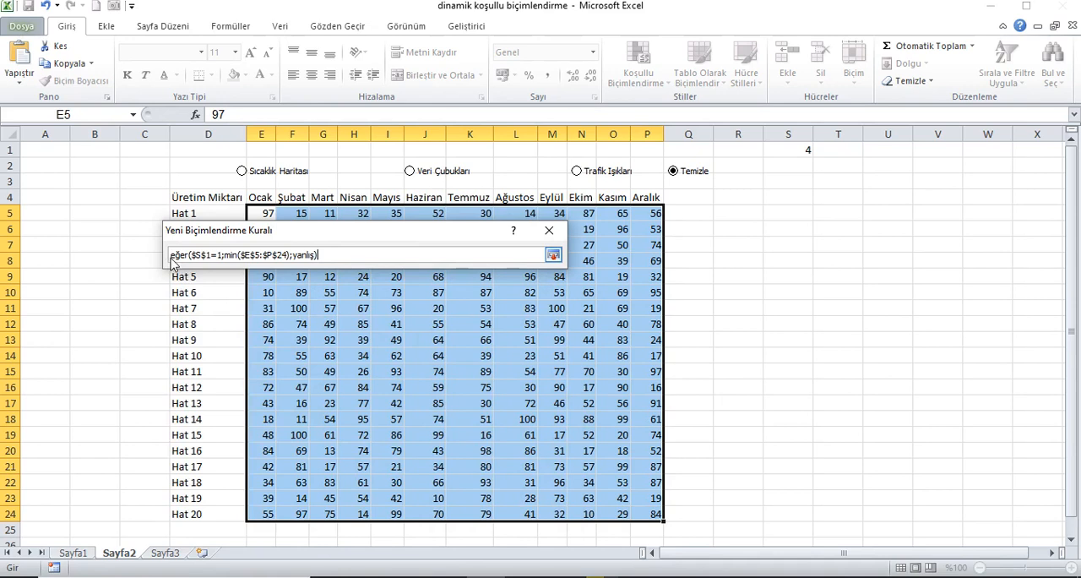
type("=")
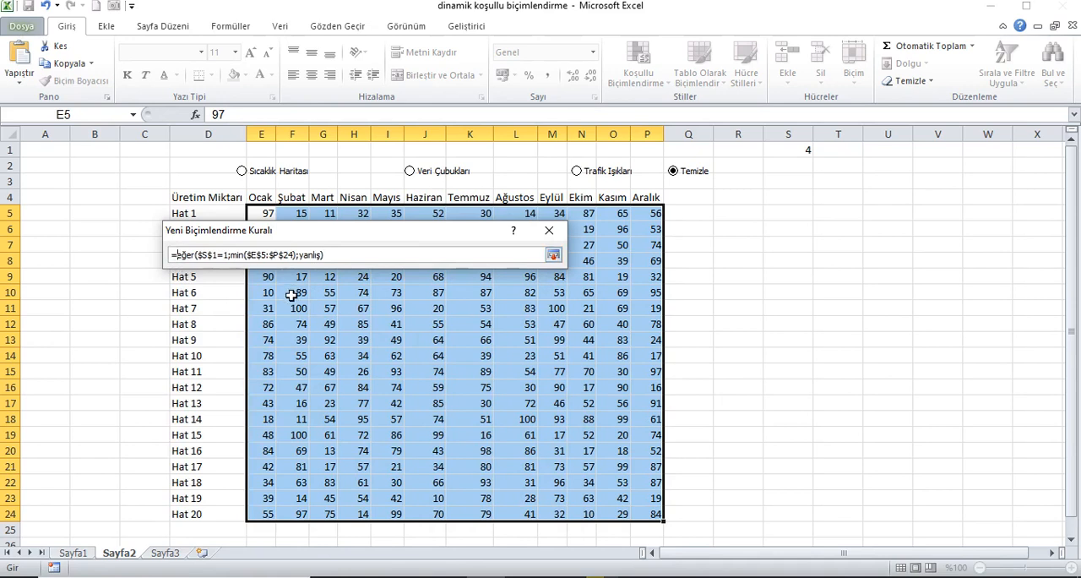
Replace min with ortalama in the midpoint formula, making it =eğer($S$1=1;ortalama($E$5:$P$24);yanlış).
left_click(251, 260)
key("BackSpace")
key("BackSpace")
key("BackSpace")
key("BackSpace")
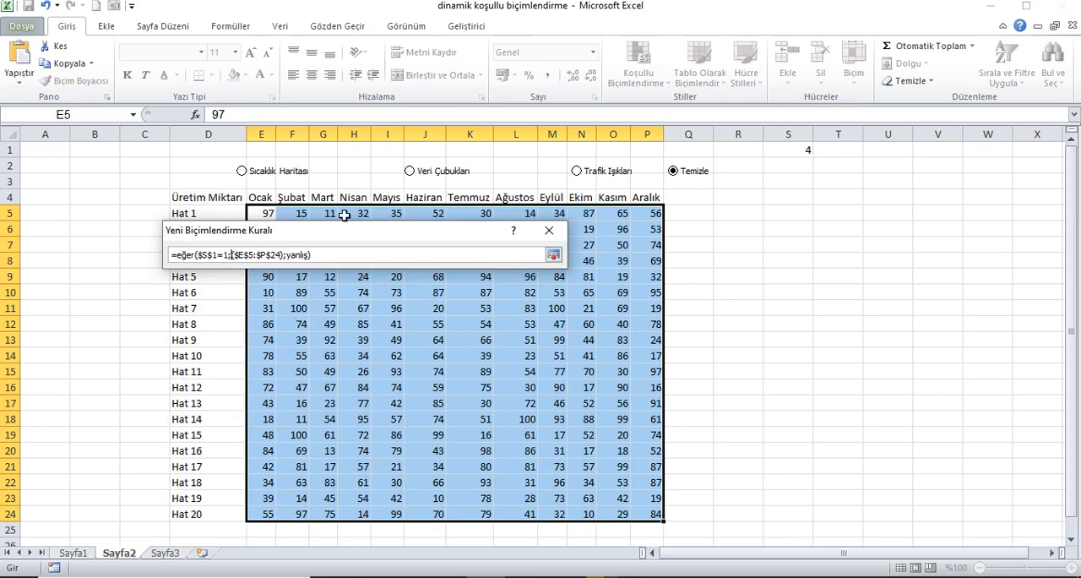
type("ortalama")
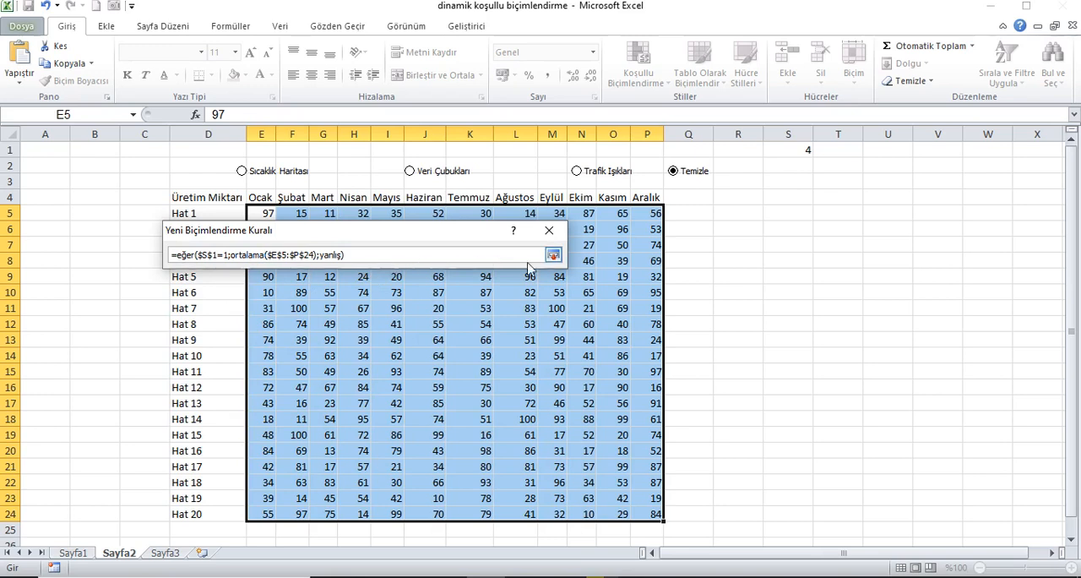
left_click(552, 254)
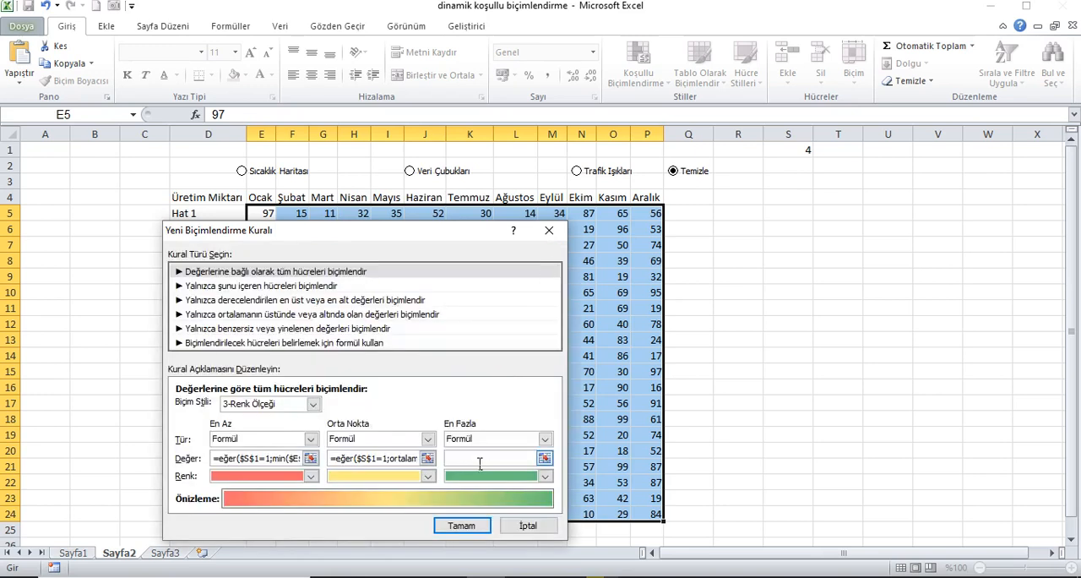
Enter =eğer($S$1=1;mak($E$5:$P$24);yanlış) as the maximum value of the colour scale.
left_click(545, 458)
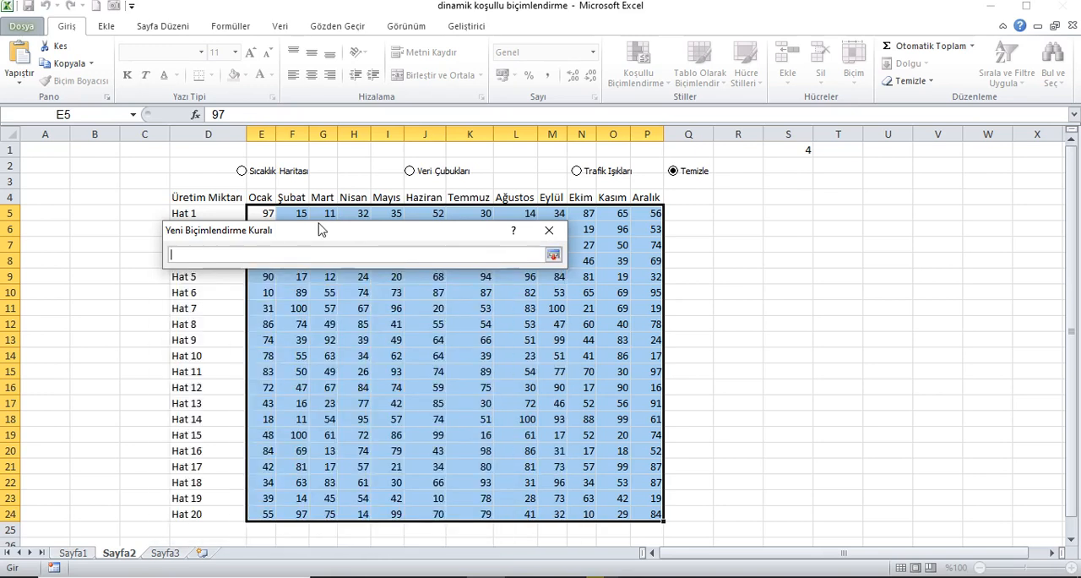
type("=")
key("ctrl+v")
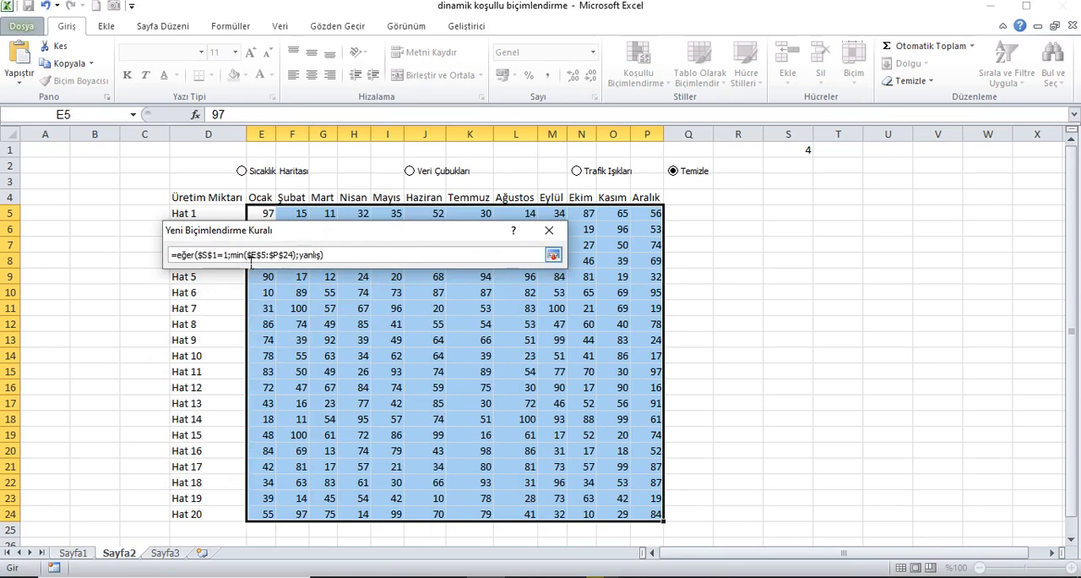
key("BackSpace")
key("BackSpace")
key("BackSpace")
type("ak")
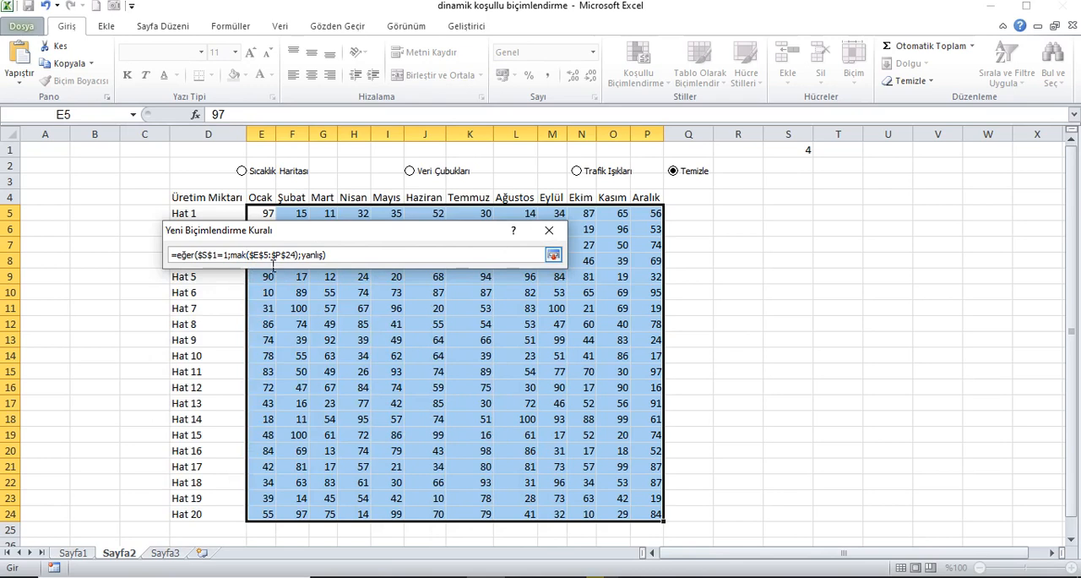
left_click(553, 254)
Colour the scale red at the minimum, yellow at the midpoint and green at the maximum, and apply the rule to the table.
left_click(311, 476)
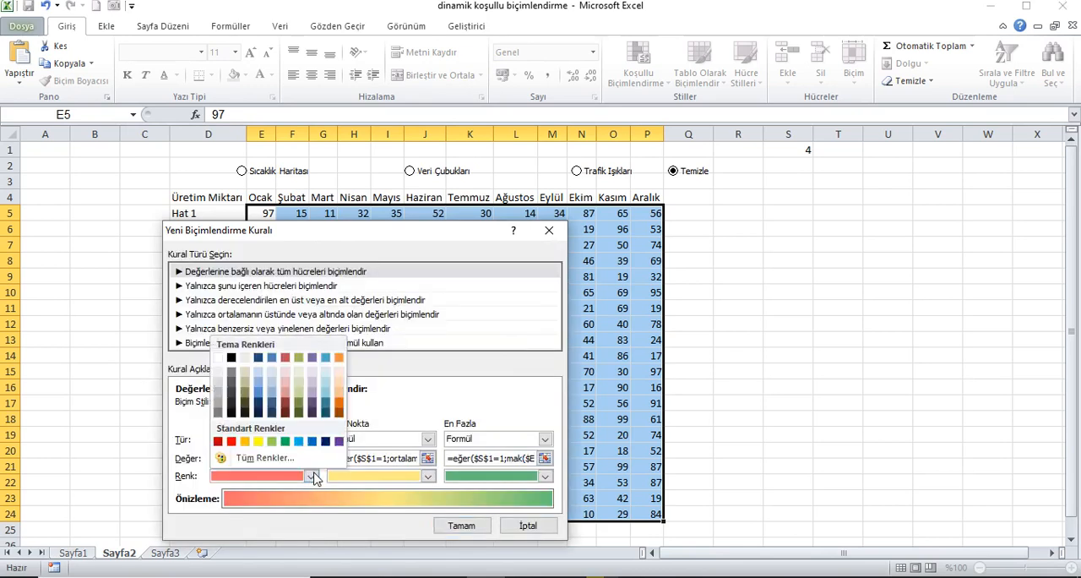
left_click(231, 441)
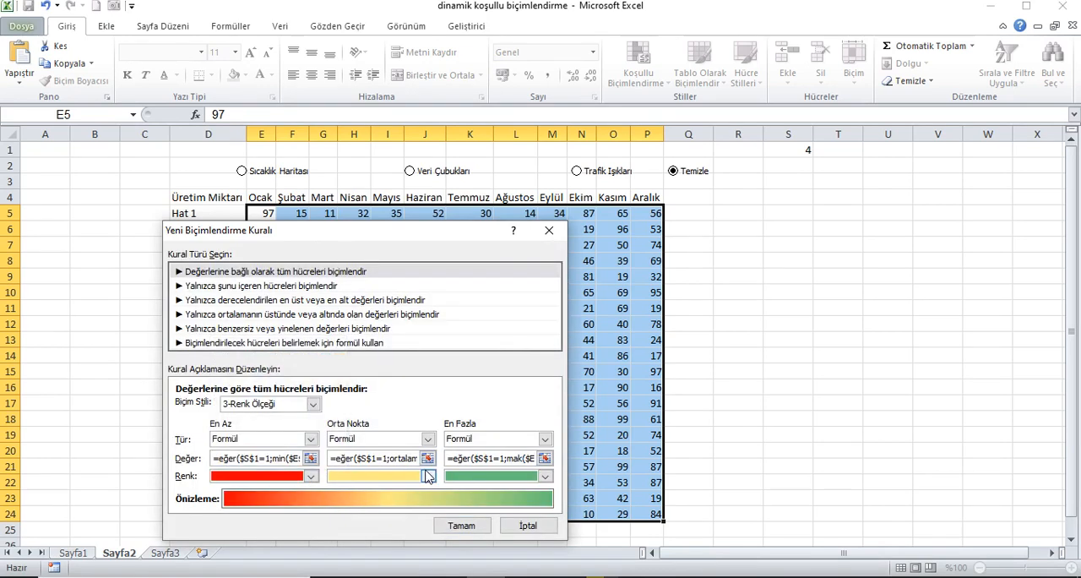
left_click(428, 476)
left_click(376, 442)
left_click(545, 476)
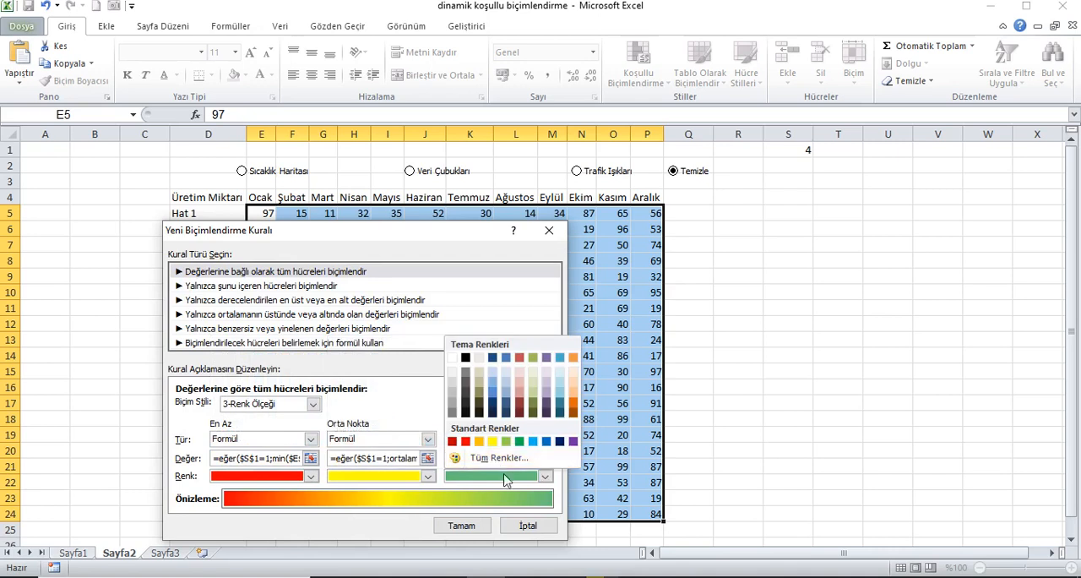
left_click(519, 441)
left_click(461, 525)
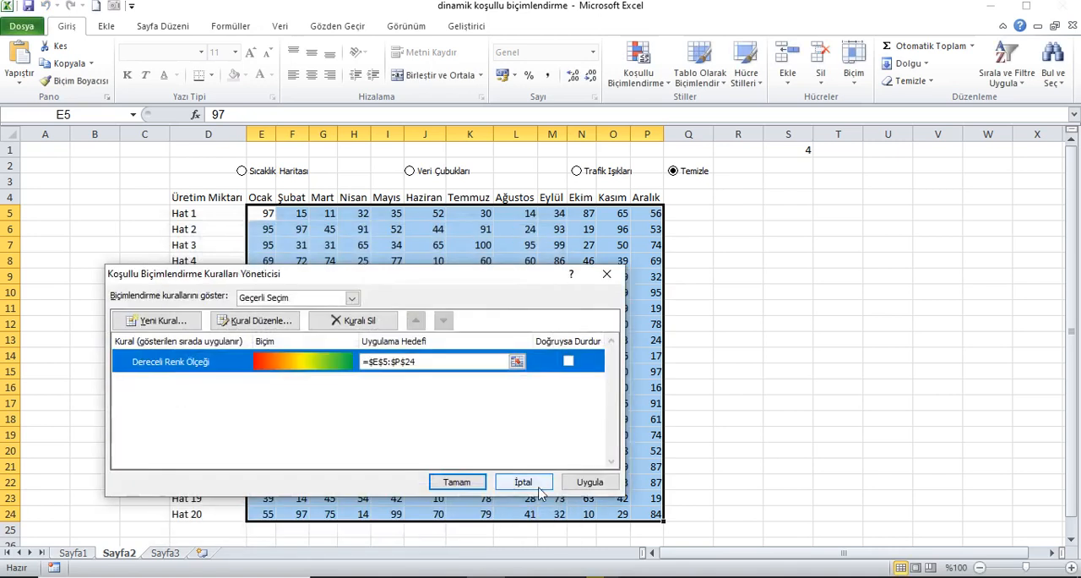
left_click(463, 487)
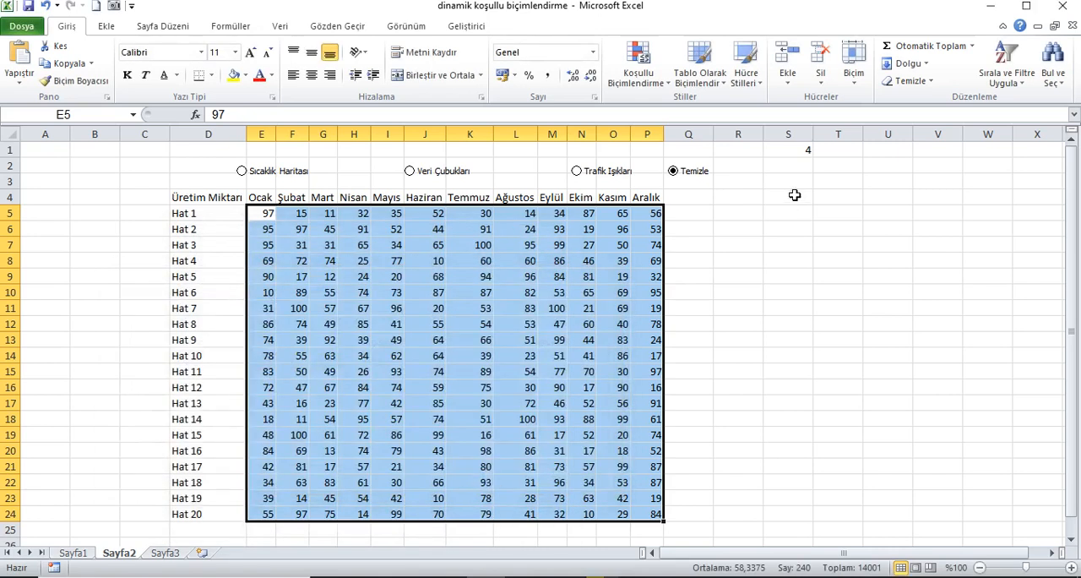
Test the colour scale by switching the option buttons to Sıcaklık Haritası and on to Veri Çubukları.
left_click(803, 152)
left_click(270, 173)
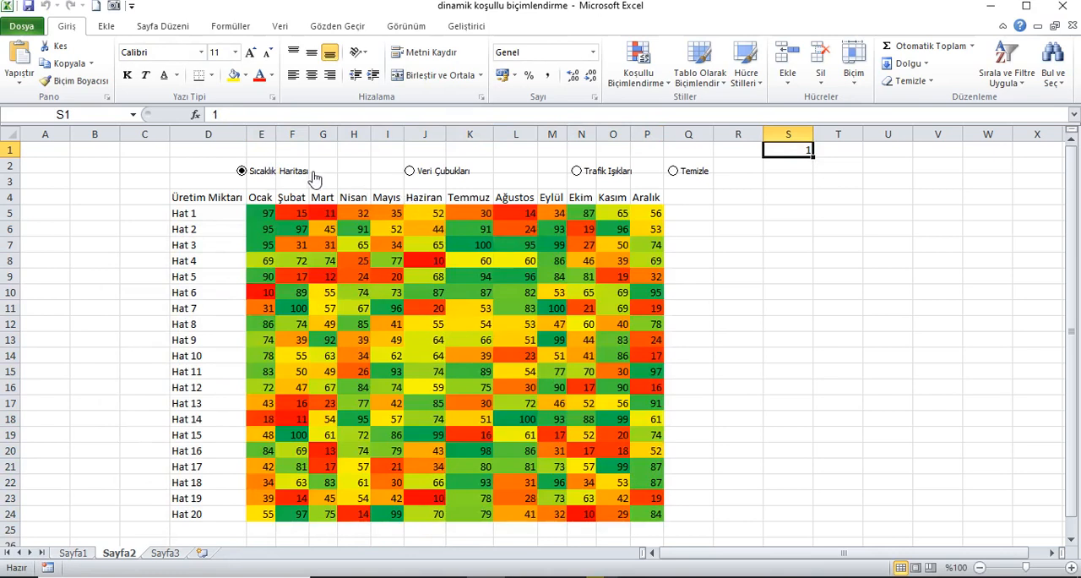
left_click(418, 174)
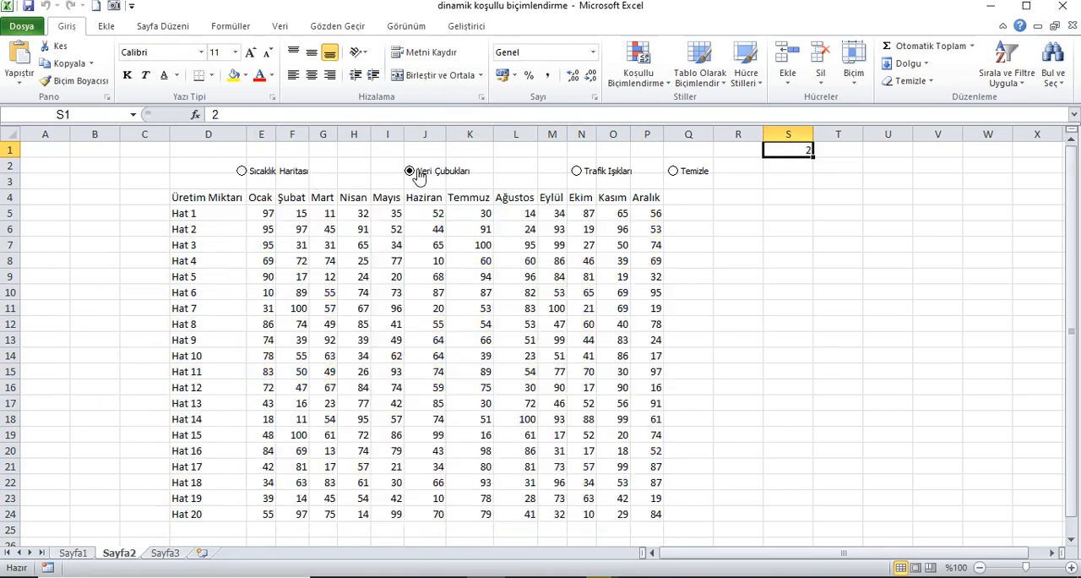
Start a new conditional formatting rule for E5:P24 with the Veri Çubuğu format style.
left_click_drag(275, 218, 653, 514)
left_click(655, 69)
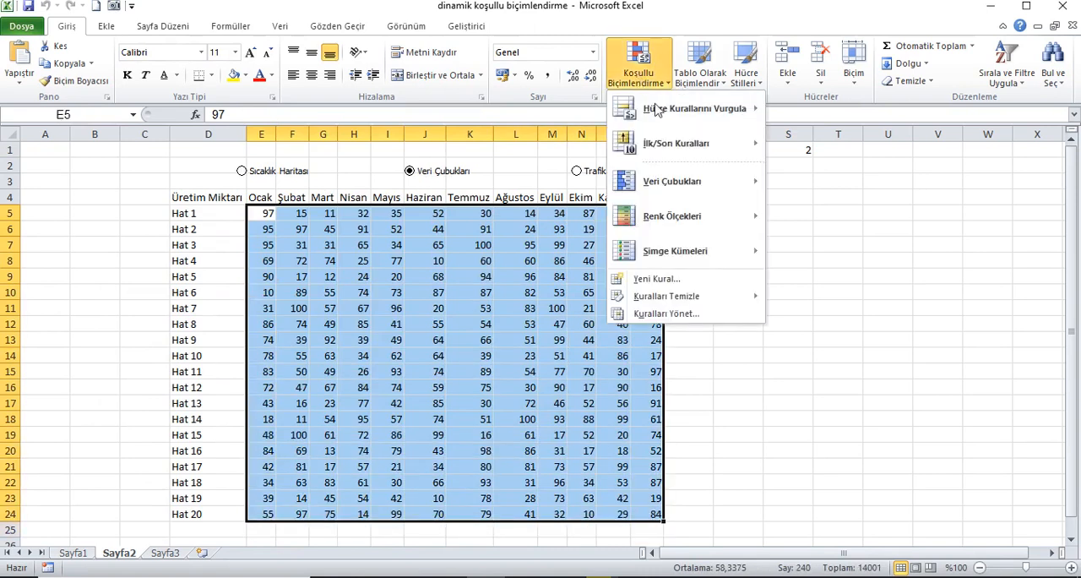
left_click(663, 319)
left_click(158, 321)
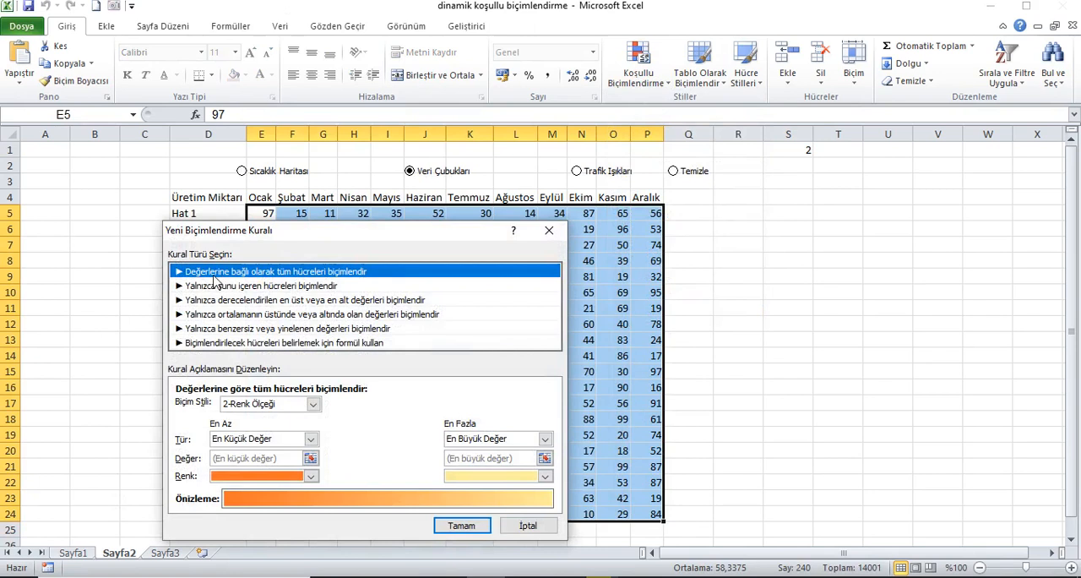
left_click(312, 404)
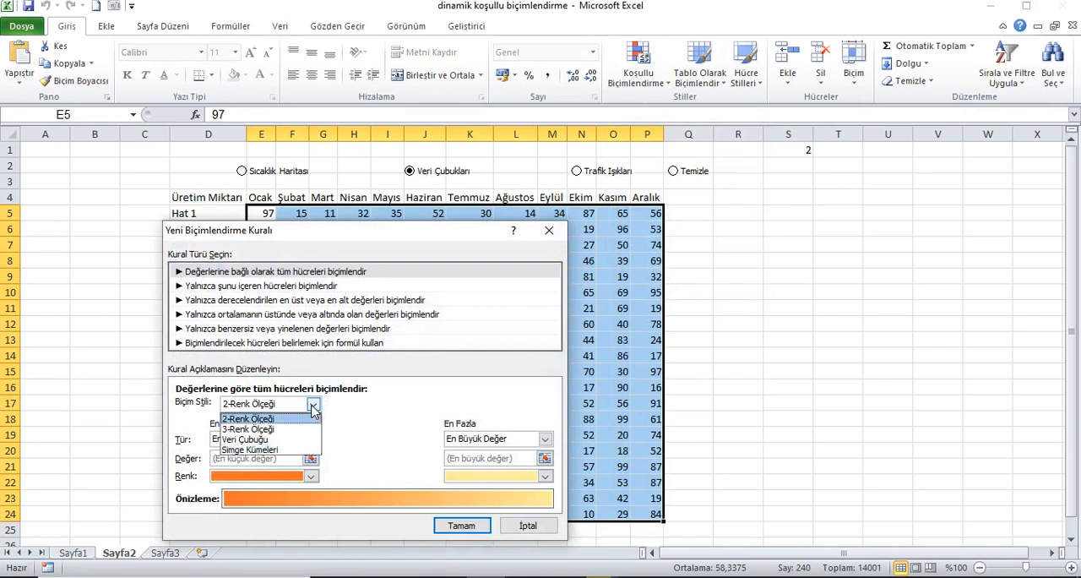
left_click(260, 445)
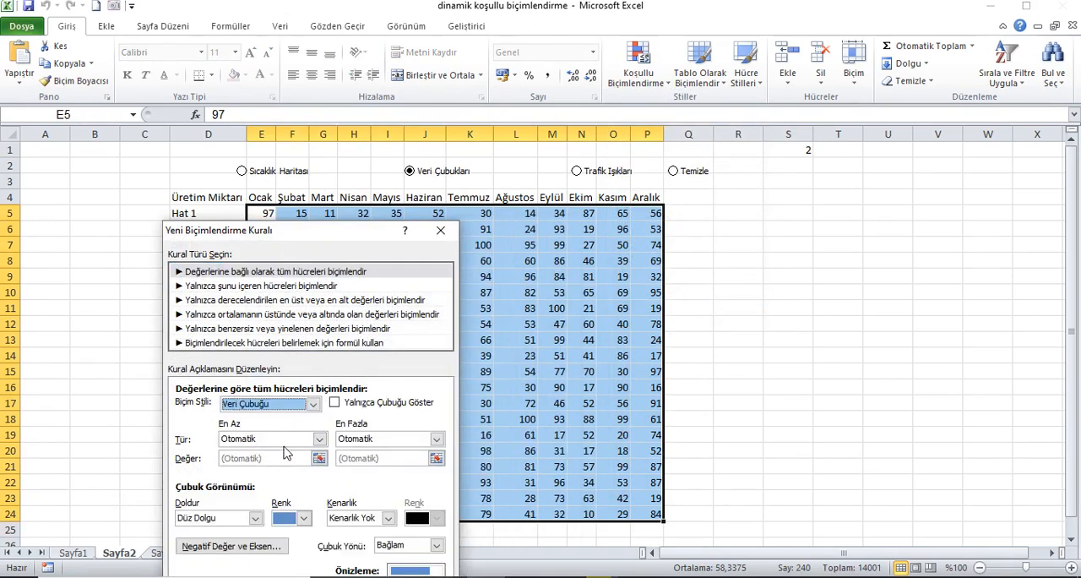
Set both the minimum and maximum types of the data bar to Formül.
left_click(319, 438)
left_click(240, 484)
left_click(436, 440)
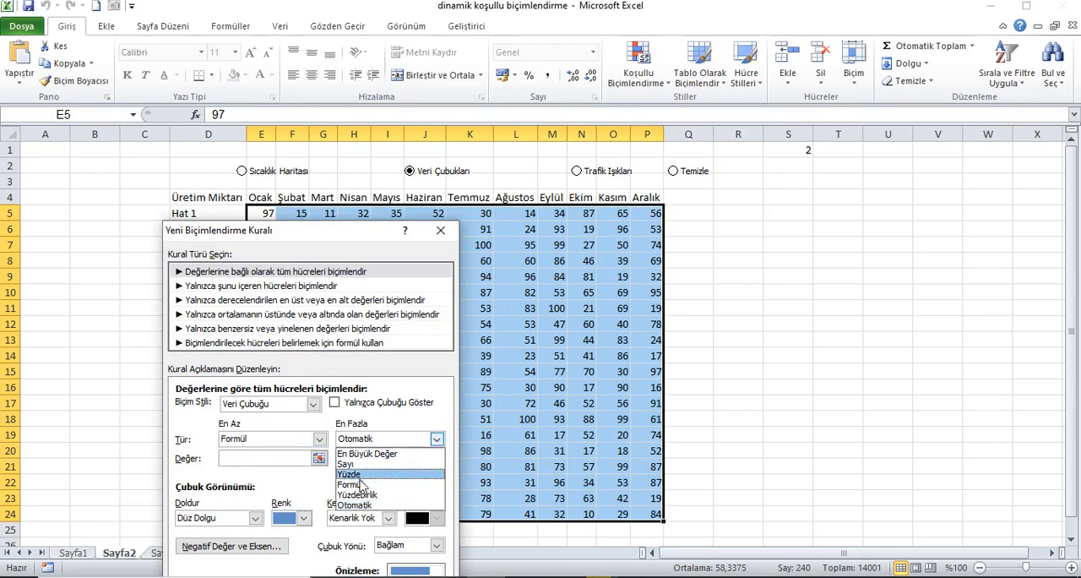
left_click(363, 485)
Enter =eğer($S$1=2;min($E$5:$P$24);yanlış) as the minimum value of the data bar.
left_click(269, 460)
left_click(318, 457)
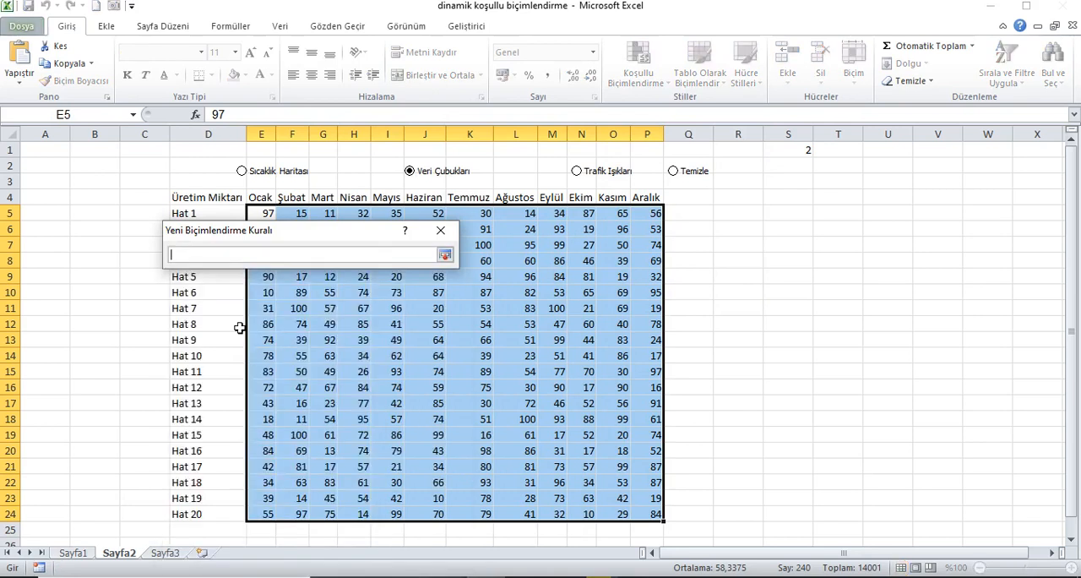
type("eğer($S$1=1;min($E$5:$P$24);yanlış)")
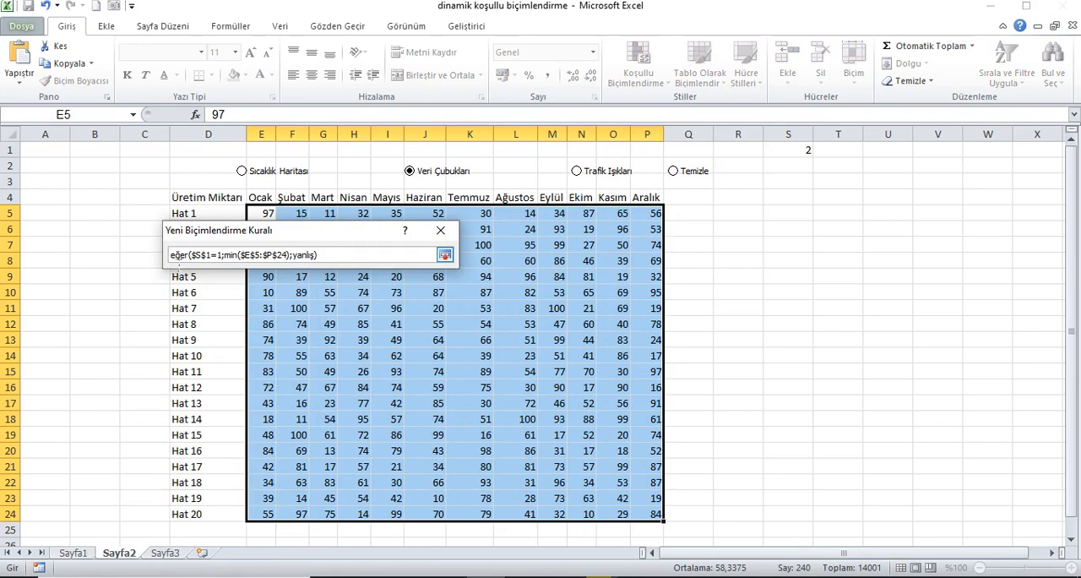
type("=")
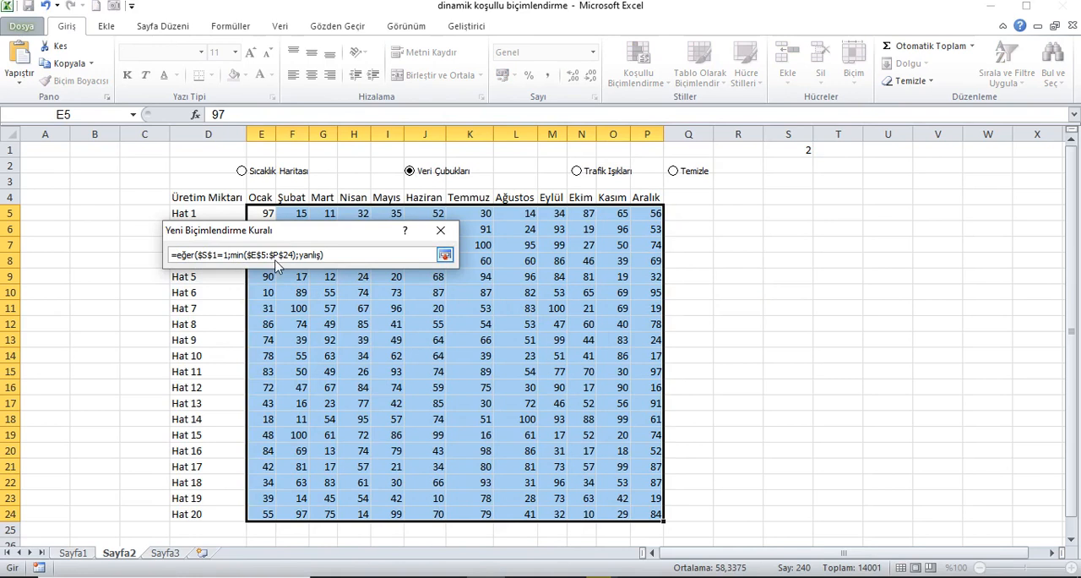
key("BackSpace")
type("2")
left_click(446, 254)
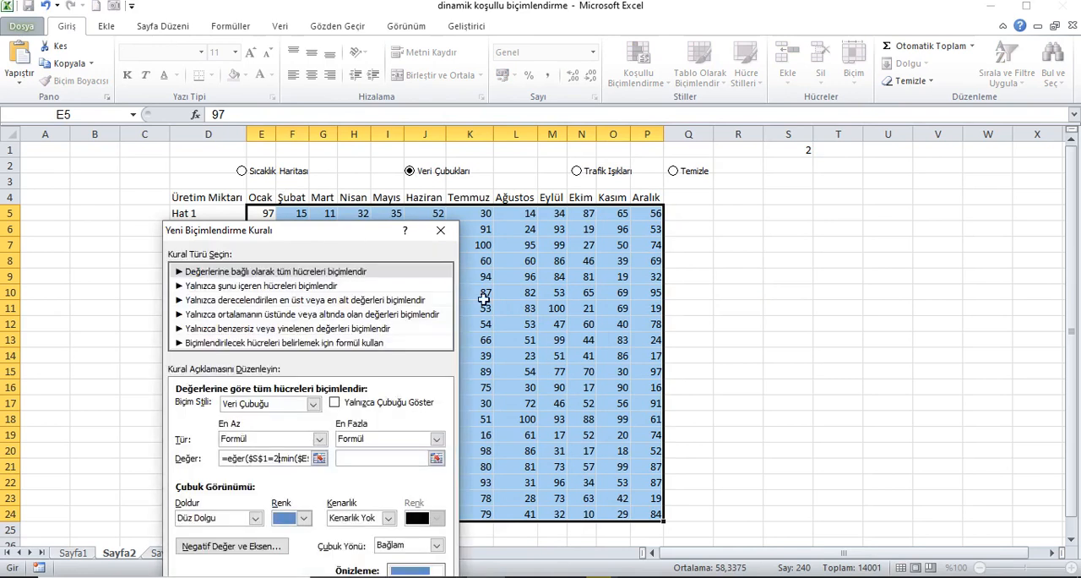
Enter =eğer($S$1=2;mak($E$5:$P$24);yanlış) as the maximum value of the data bar.
left_click(436, 458)
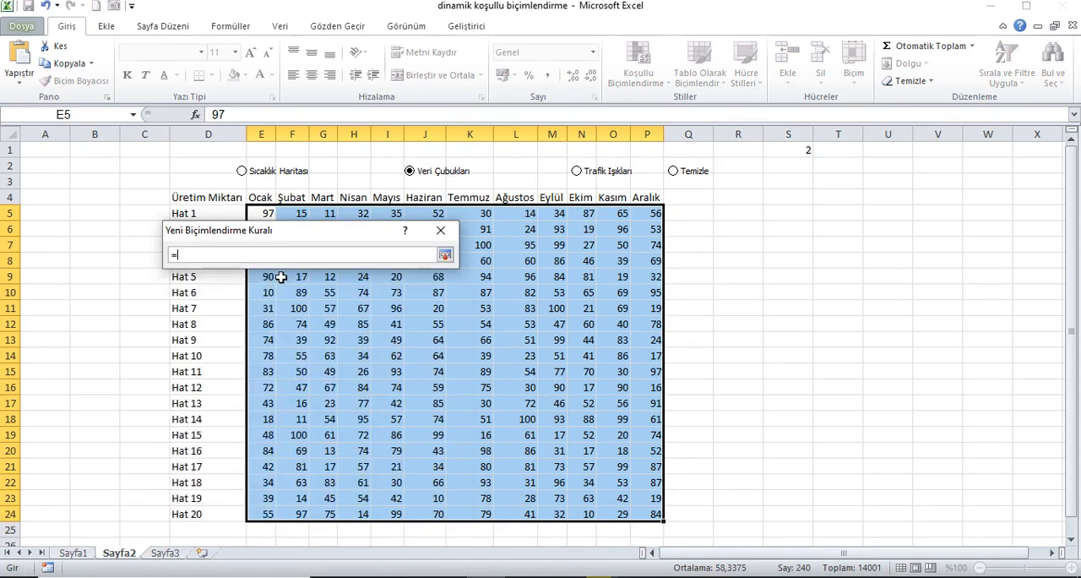
type("eğer($S$1=1;min($E$5:$P$24);yanlış)")
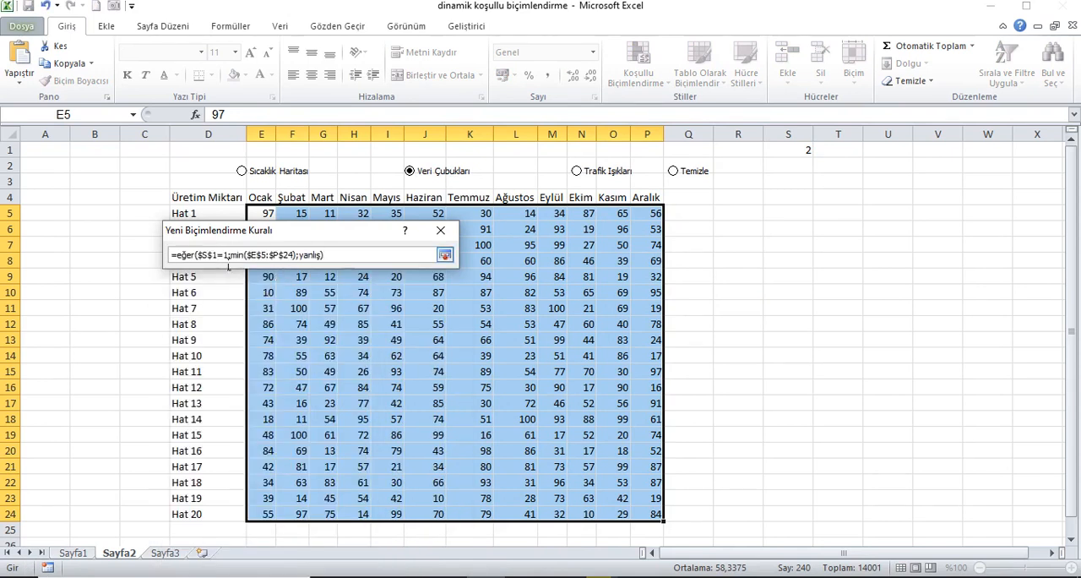
key("BackSpace")
type("2")
key("BackSpace")
key("BackSpace")
type("ak")
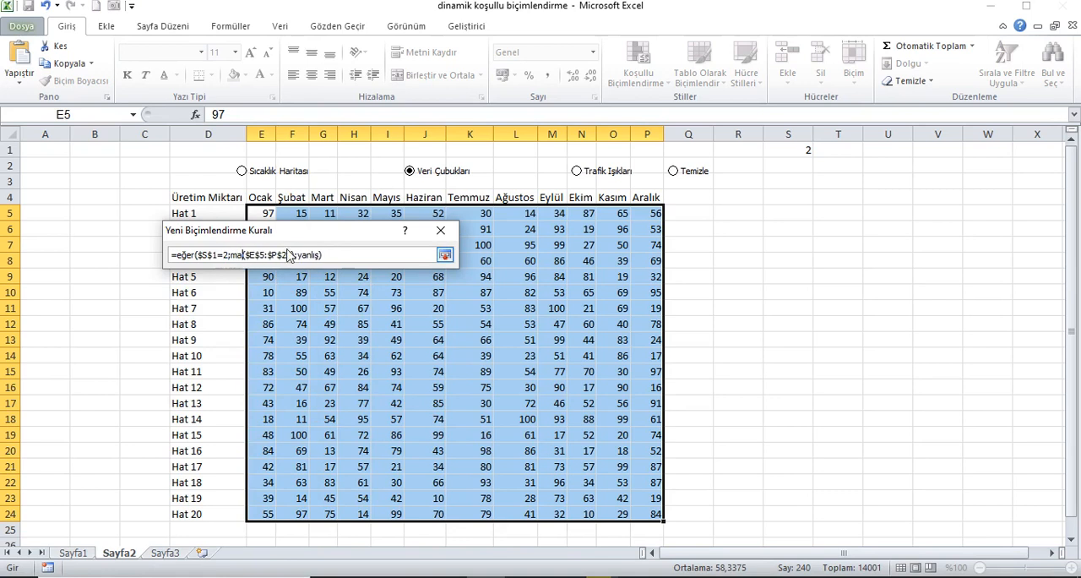
left_click(444, 255)
Give the data bars a light blue gradient fill and apply the rule to the table.
left_click(303, 518)
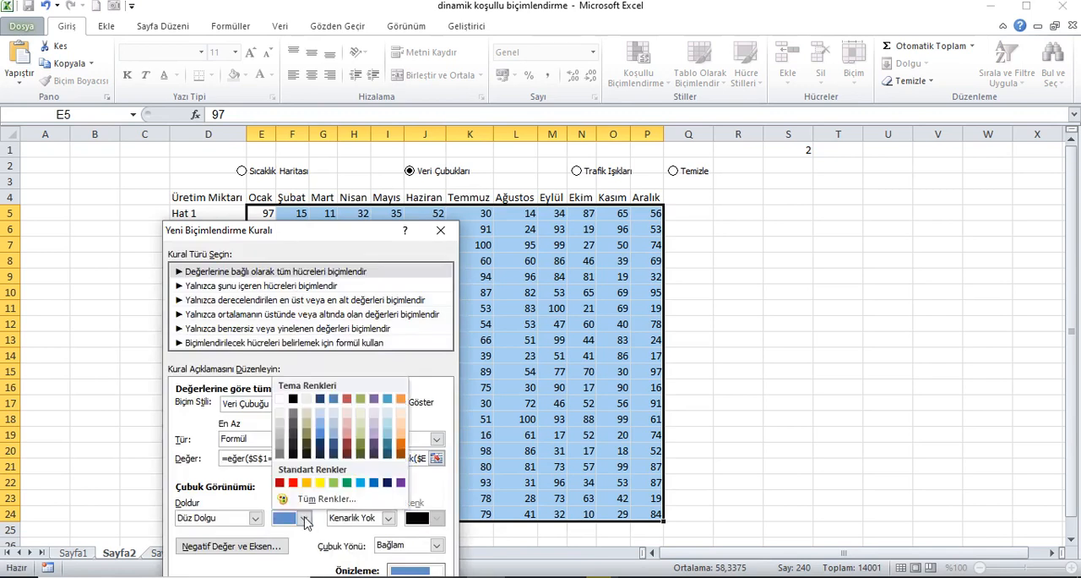
left_click(360, 483)
left_click(255, 518)
left_click(242, 545)
left_click_drag(359, 235, 412, 187)
left_click(405, 548)
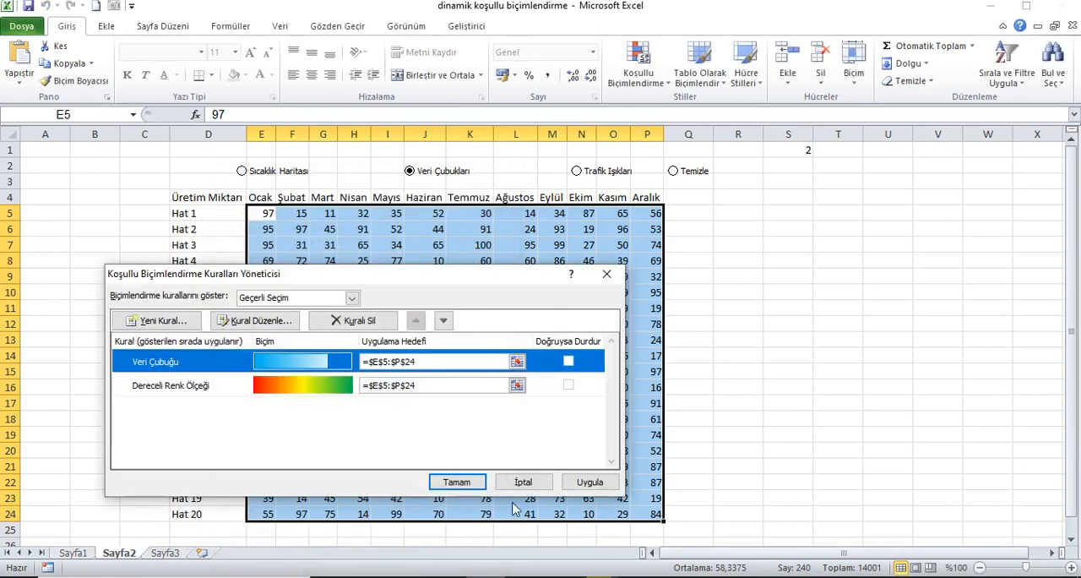
left_click(586, 483)
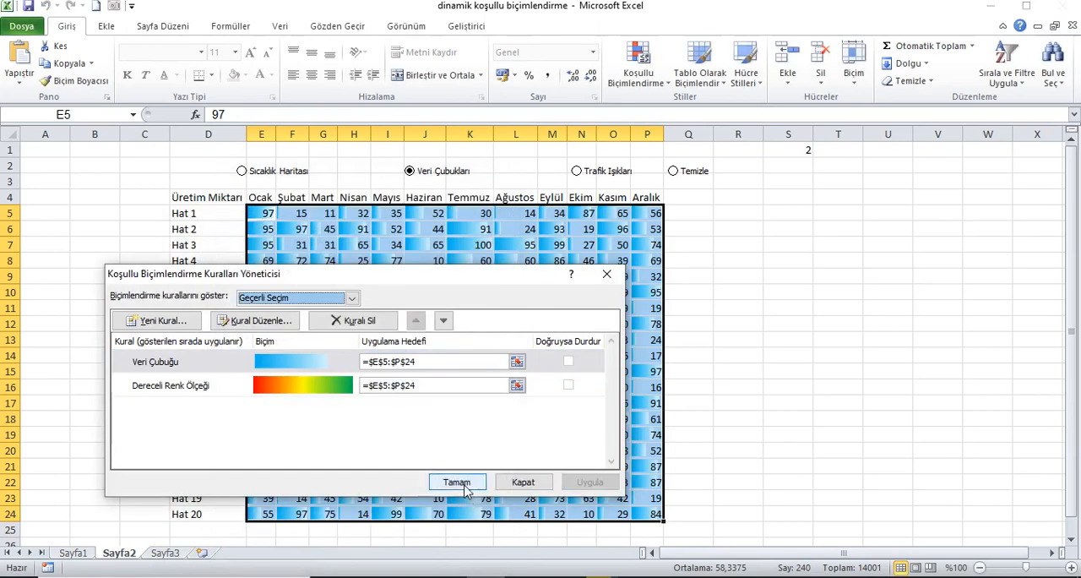
left_click(457, 482)
Test the rules by switching through the Sıcaklık Haritası, Veri Çubukları and Trafik Işıkları option buttons.
left_click(354, 150)
left_click(278, 174)
left_click(431, 175)
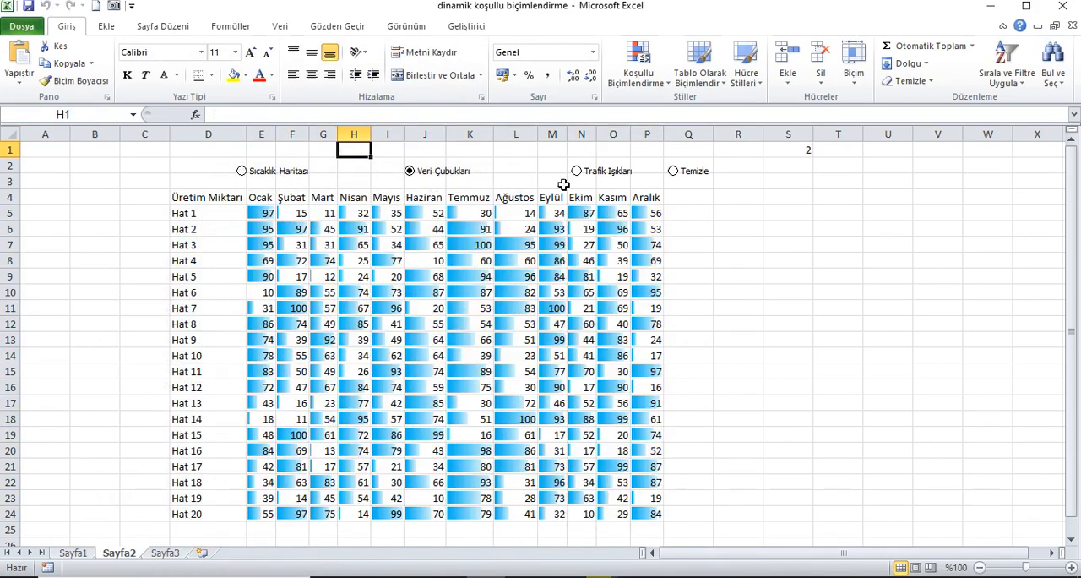
left_click(595, 175)
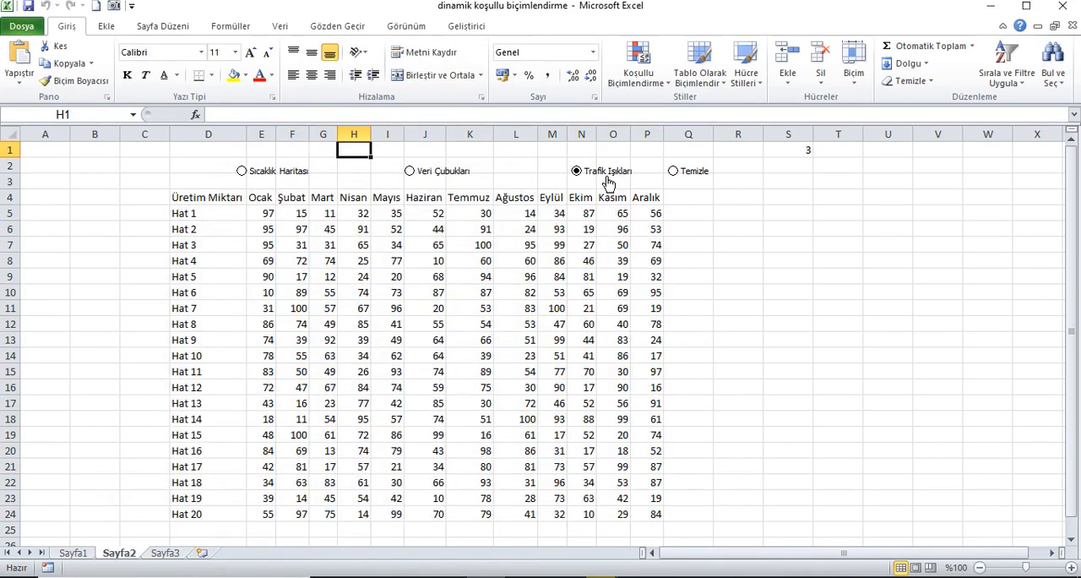
Start a new Simge Kümeleri rule for E5:P24 using the black-framed three traffic lights icon style.
left_click_drag(271, 218, 646, 514)
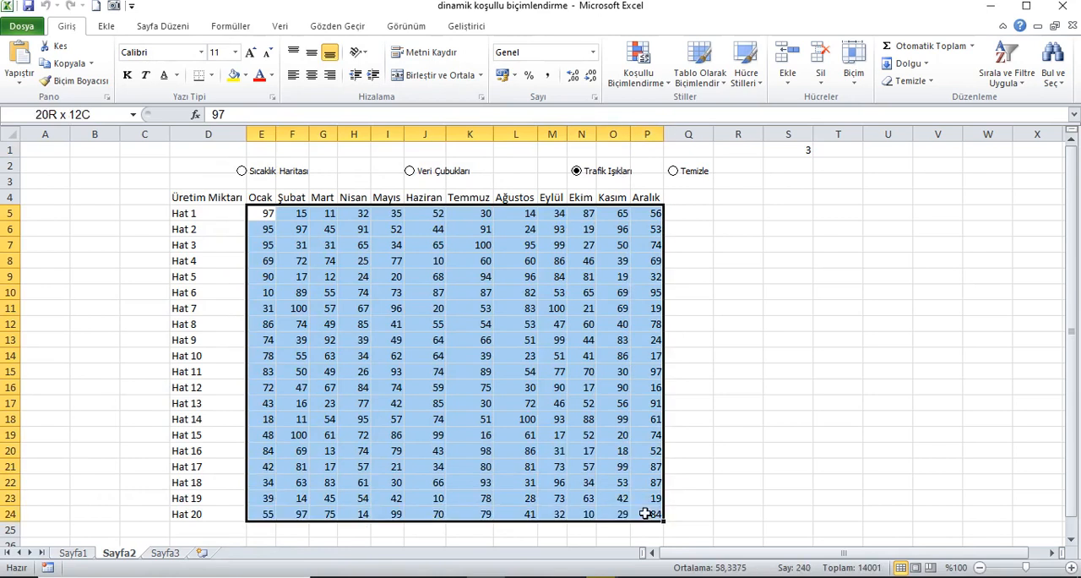
left_click(639, 66)
left_click(650, 313)
left_click(118, 321)
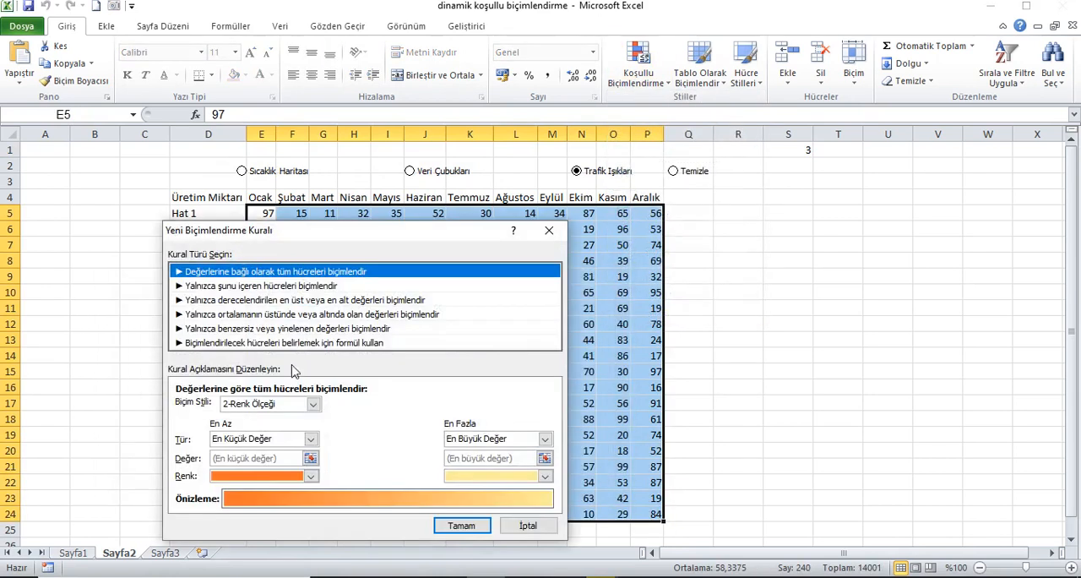
left_click(312, 404)
left_click(274, 452)
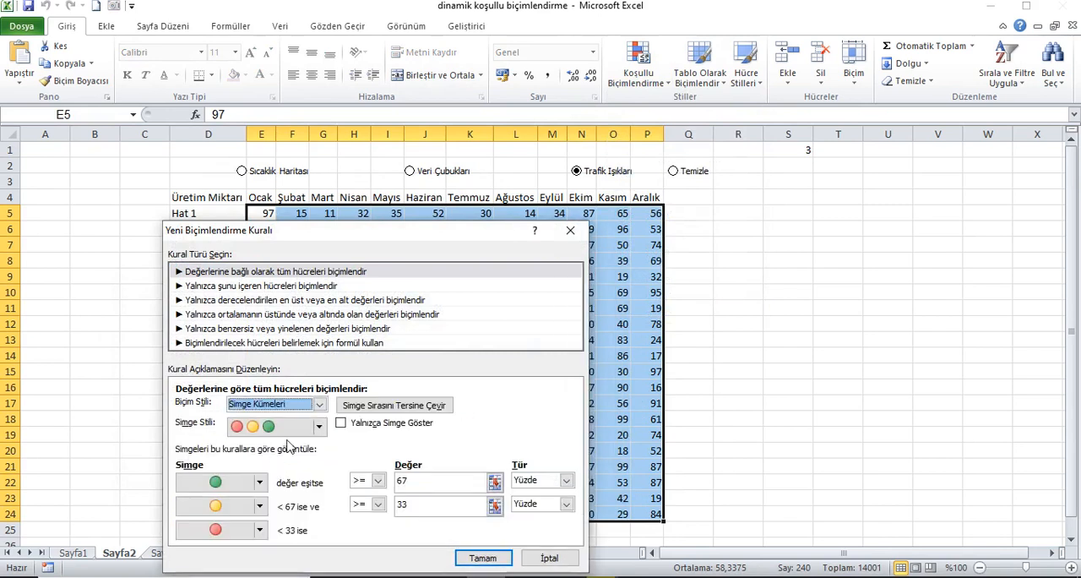
left_click(319, 425)
mouse_move(321, 485)
left_mouse_down()
mouse_move(326, 543)
mouse_move(324, 466)
left_mouse_up()
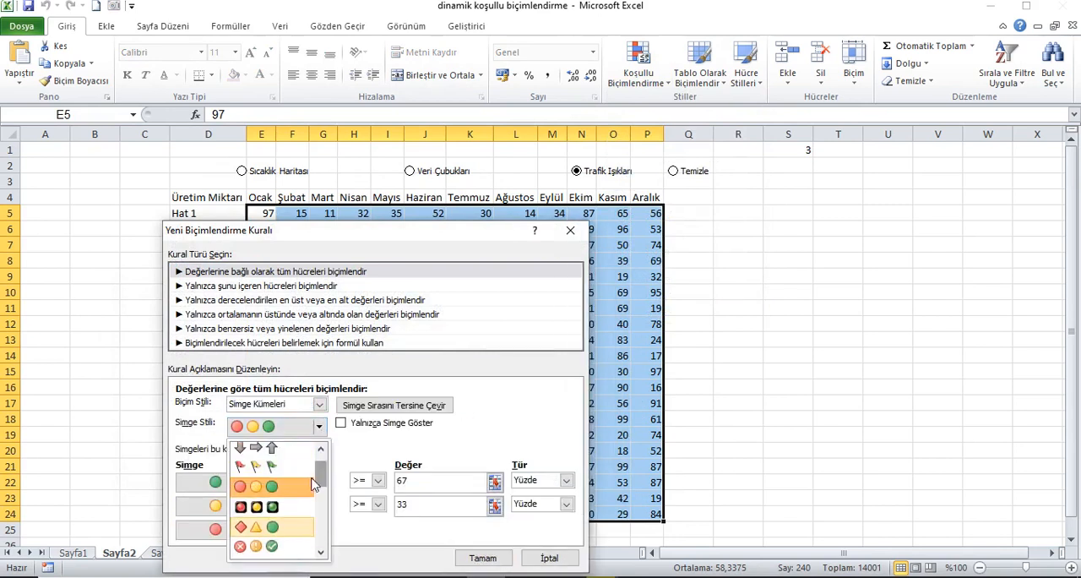
left_click(270, 479)
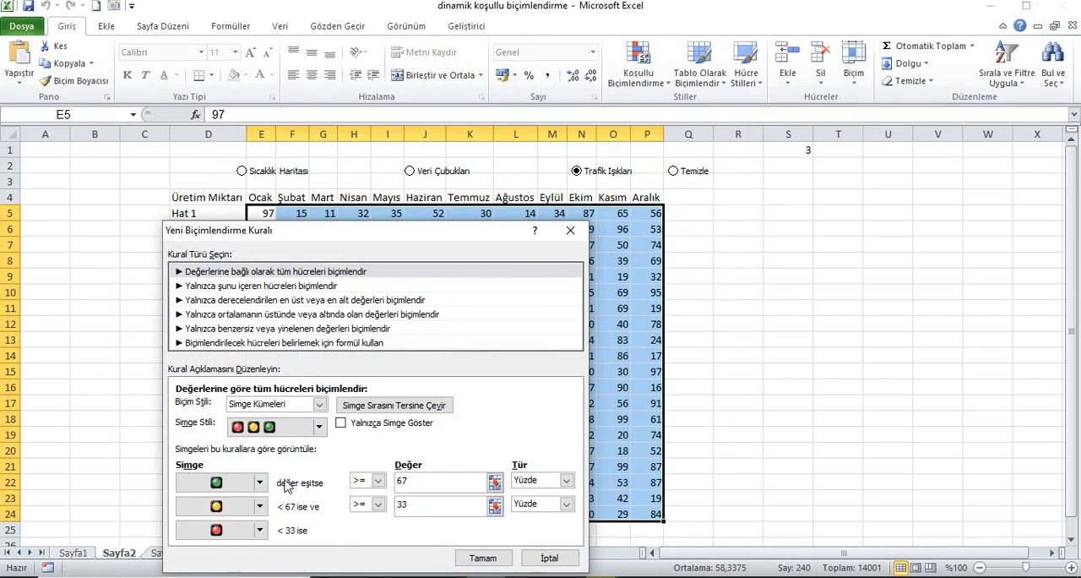
Set the types of both the green and yellow traffic light thresholds to Formül.
left_click(566, 480)
left_click(556, 515)
left_click(564, 505)
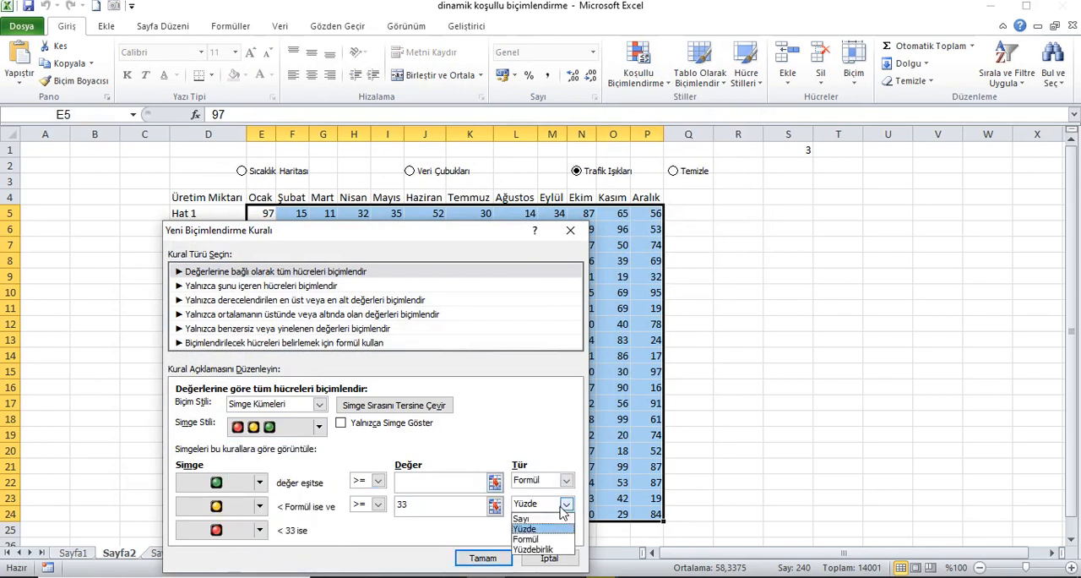
left_click(525, 539)
Enter eğer($S$1=3;80;yanlış) as the green traffic light's threshold formula.
left_click(494, 480)
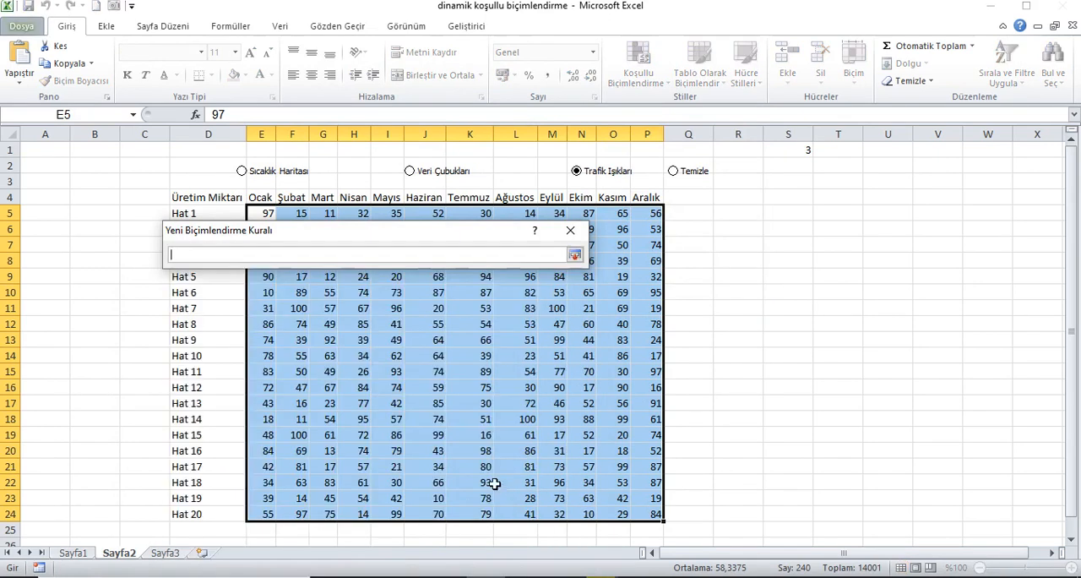
type("eğer($S$1=1;min($E$5:$P$24);yanlış)")
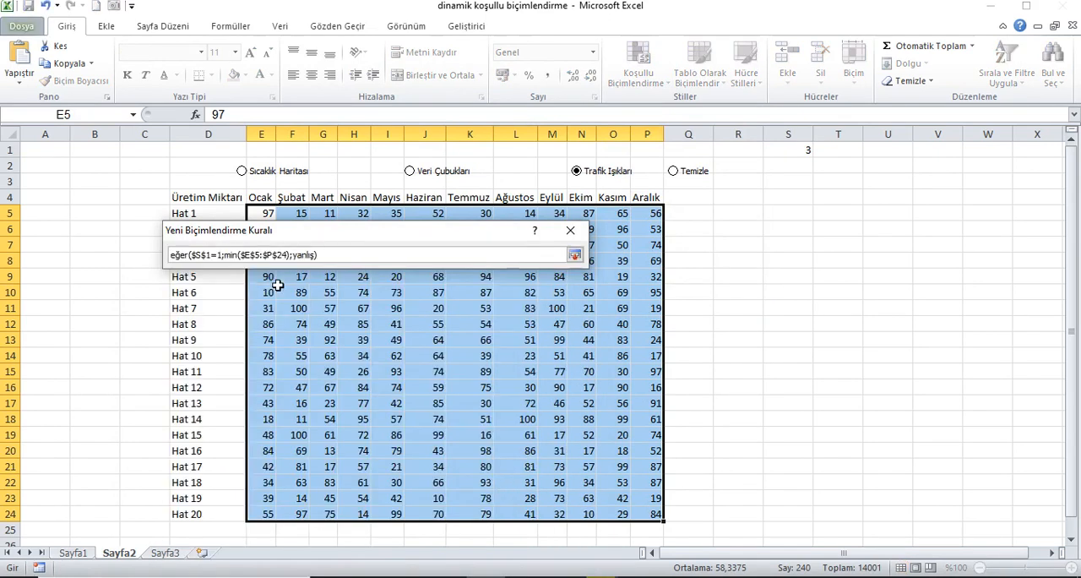
double_click(223, 255)
type("3")
key("BackSpace")
key("BackSpace")
key("BackSpace")
key("BackSpace")
key("BackSpace")
key("BackSpace")
key("BackSpace")
key("BackSpace")
key("BackSpace")
key("BackSpace")
key("BackSpace")
key("BackSpace")
key("BackSpace")
key("BackSpace")
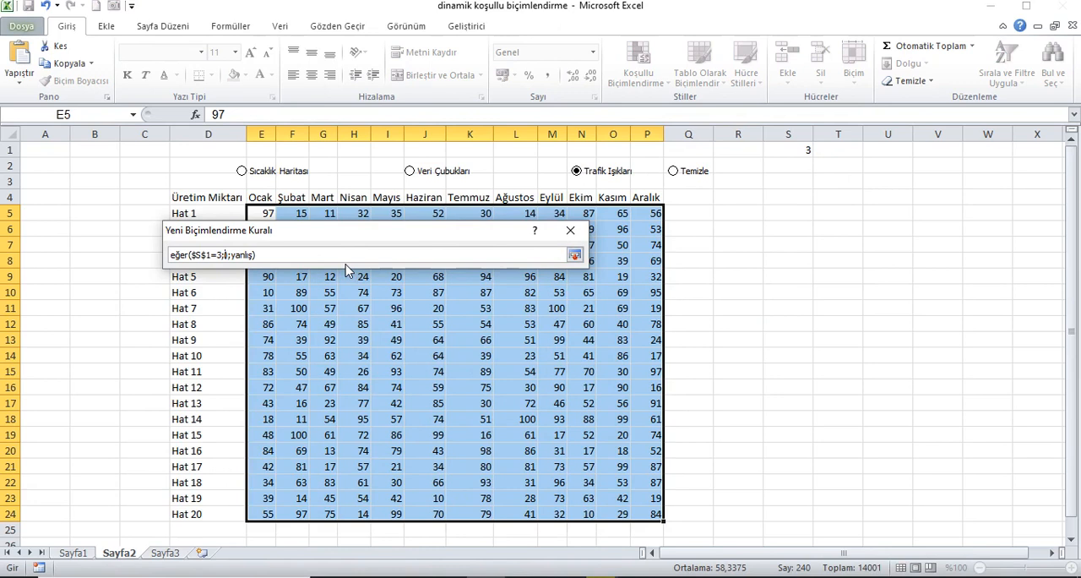
key("Delete")
type("80")
left_click(573, 256)
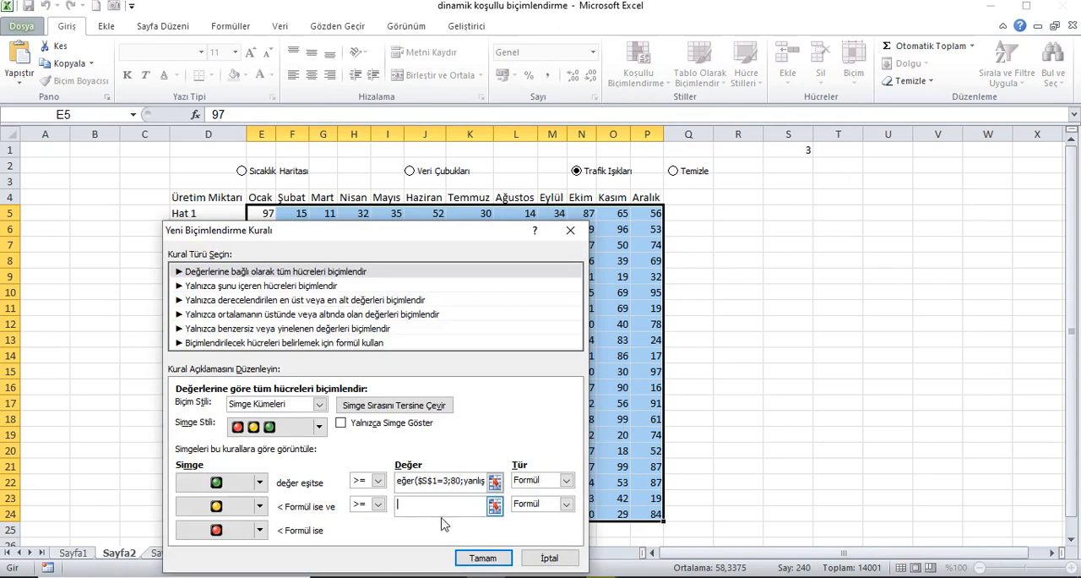
Enter =eğer($S$1=3;60;yanlış) as the yellow traffic light's threshold formula and apply the new icon set rule to the table.
left_click(495, 505)
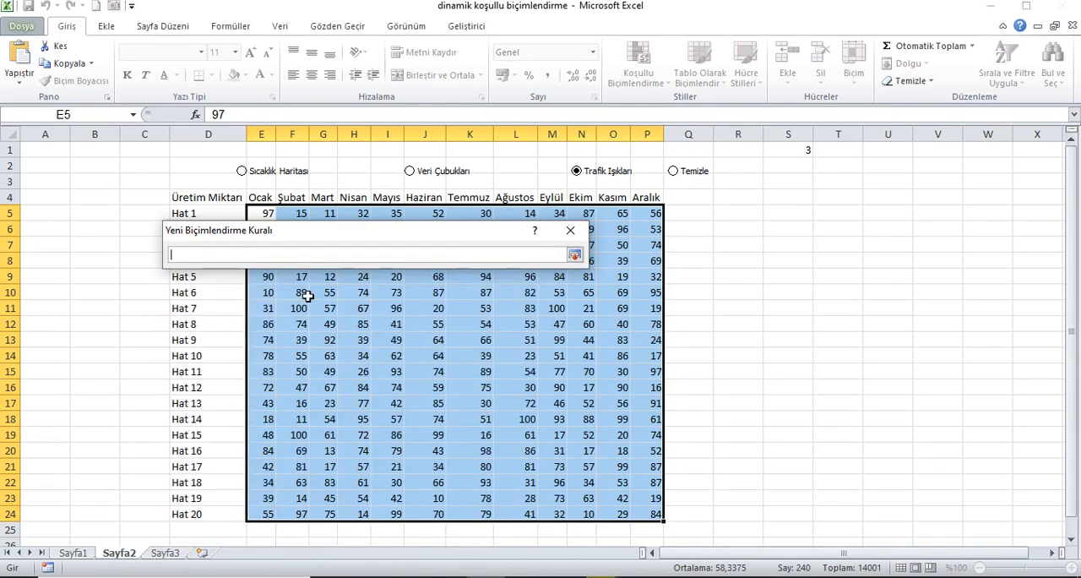
type("eğer($S$1=1;min($E$5:$P$24);yanlış)")
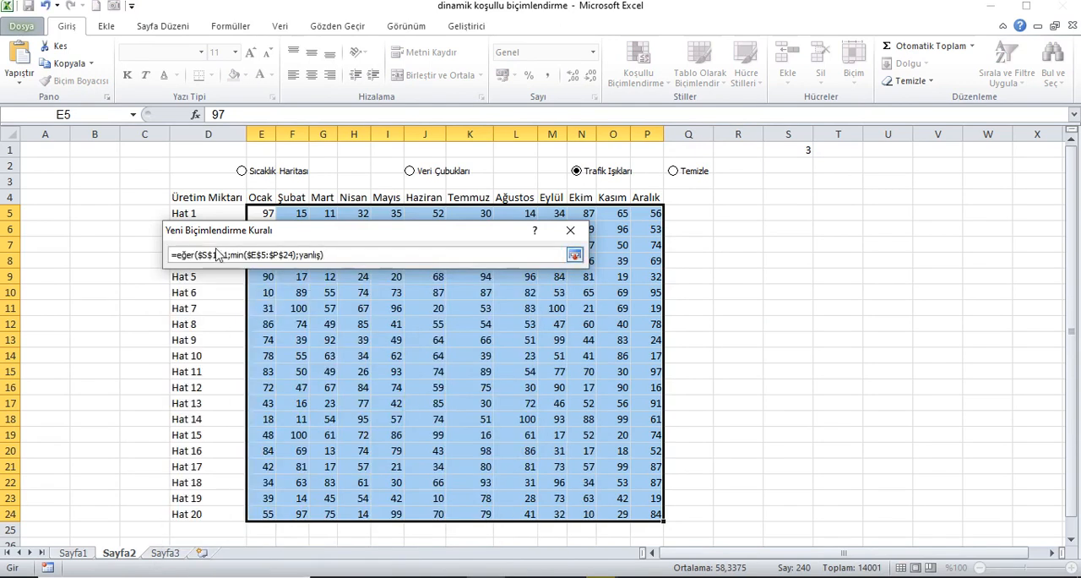
key("BackSpace")
type("3")
key("BackSpace")
key("BackSpace")
key("BackSpace")
key("BackSpace")
key("BackSpace")
key("BackSpace")
key("BackSpace")
key("BackSpace")
key("BackSpace")
key("BackSpace")
key("BackSpace")
key("BackSpace")
key("BackSpace")
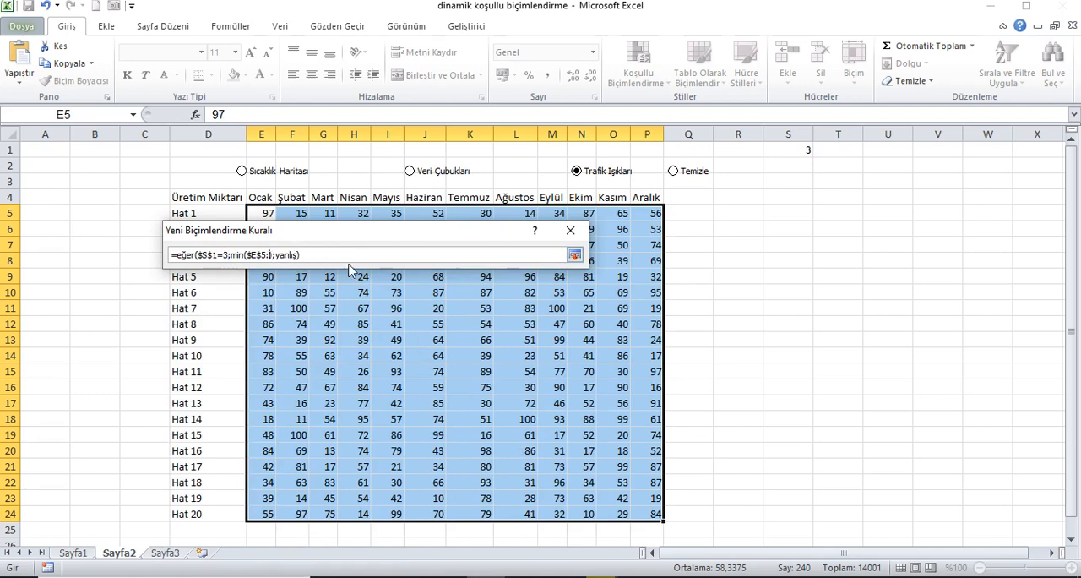
key("BackSpace")
key("BackSpace")
type("60")
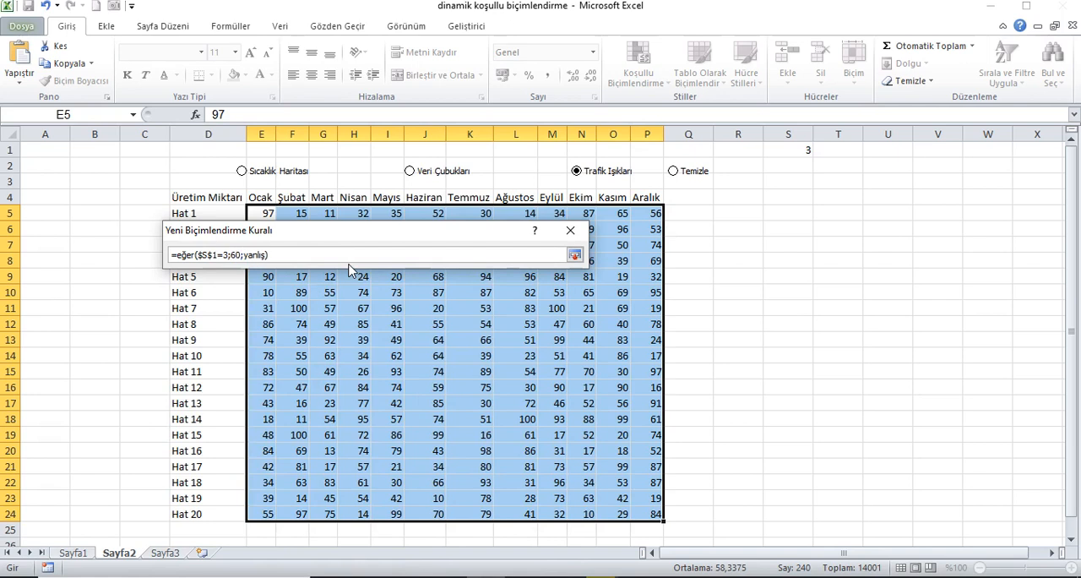
left_click(574, 254)
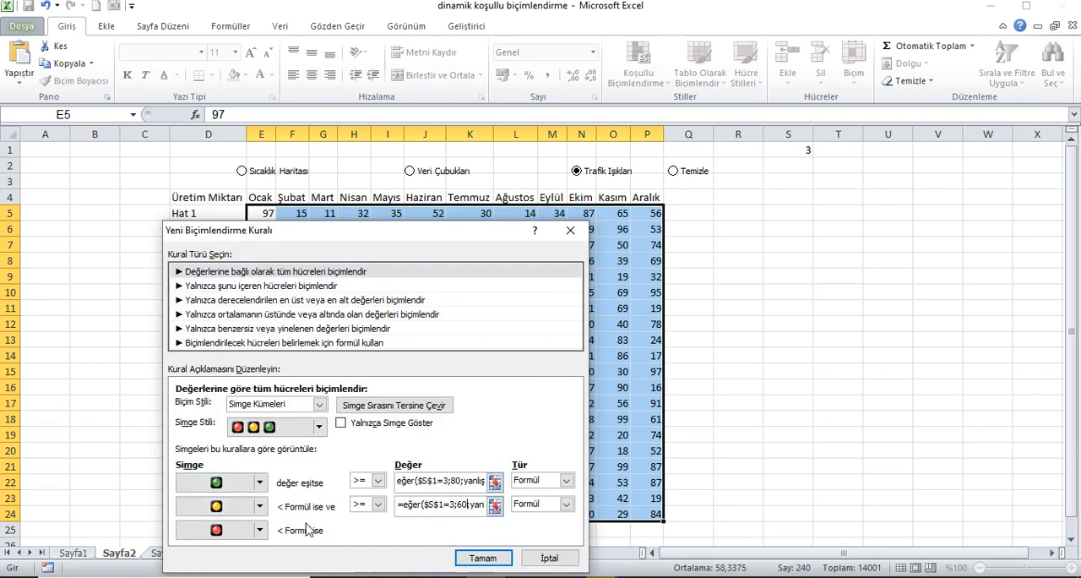
left_click(483, 559)
left_click(590, 482)
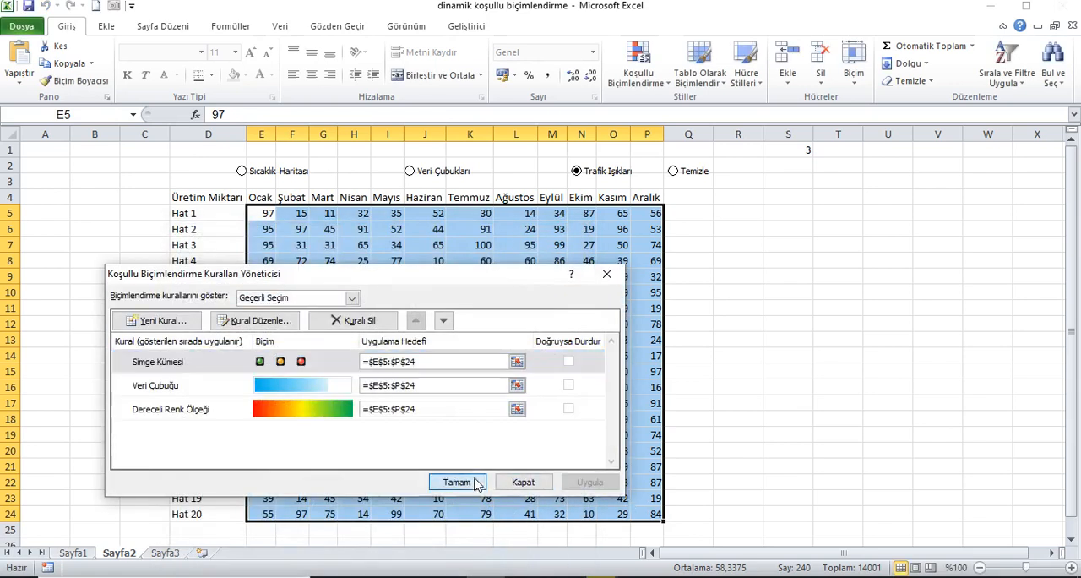
left_click(458, 482)
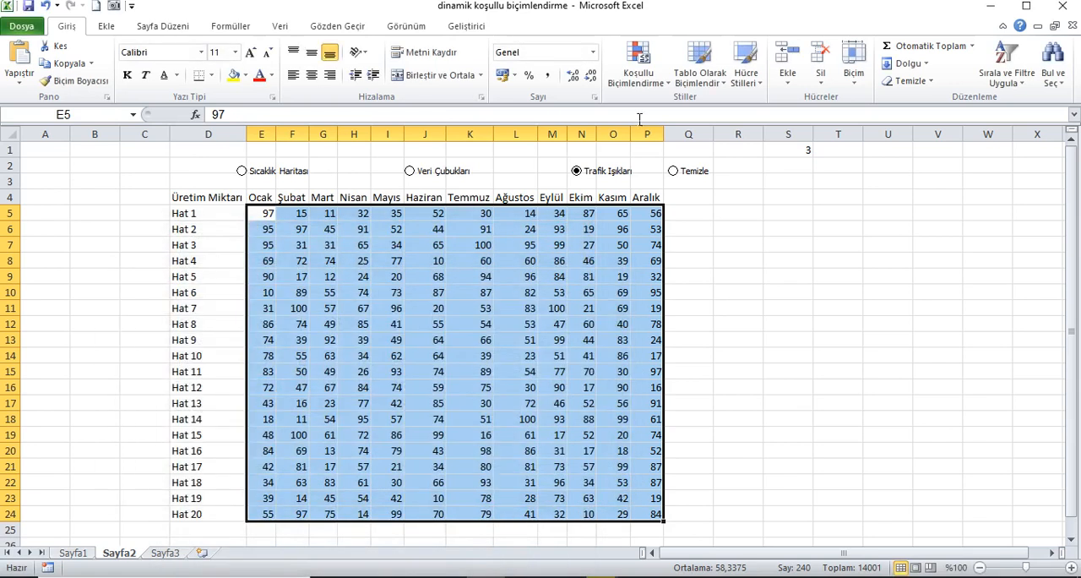
Edit the Simge Kümesi rule and correct the green threshold formula to =eğer($S$1=3;80;yanlış) by removing the stray quotation mark.
left_click(638, 64)
left_click(665, 314)
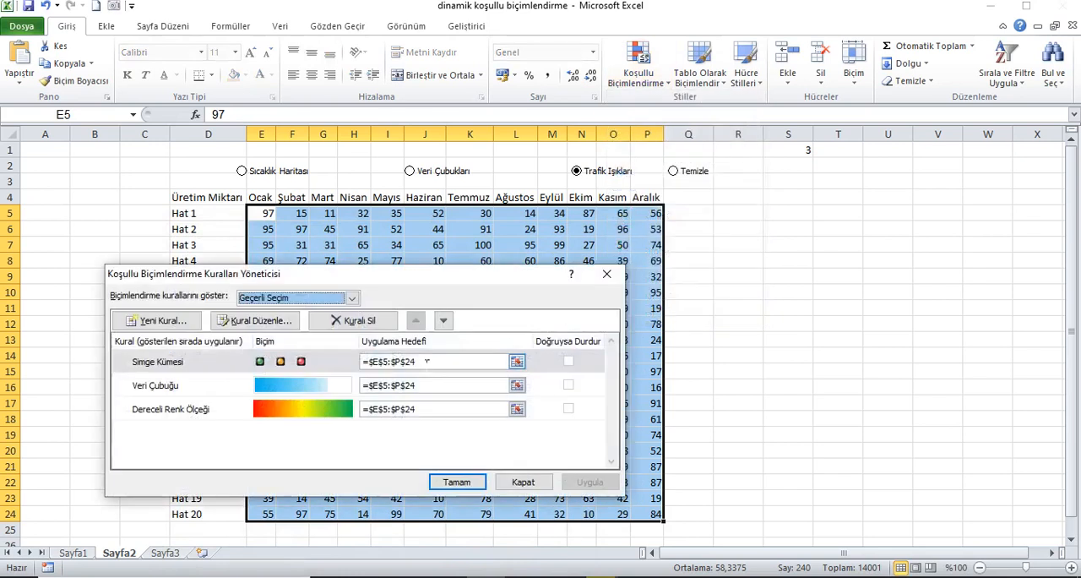
left_click(213, 360)
left_click(232, 321)
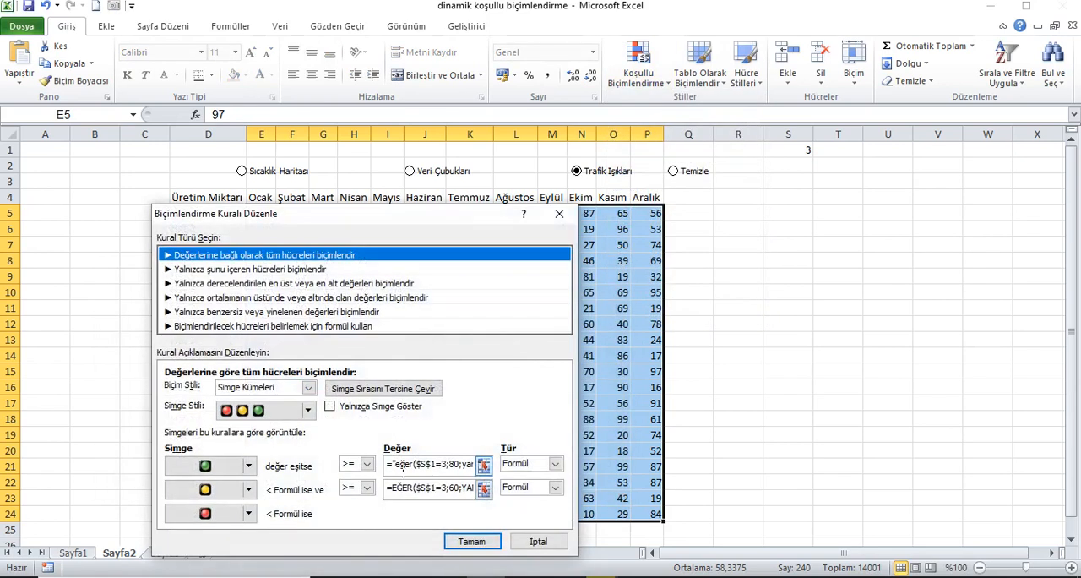
left_click(397, 463)
key("BackSpace")
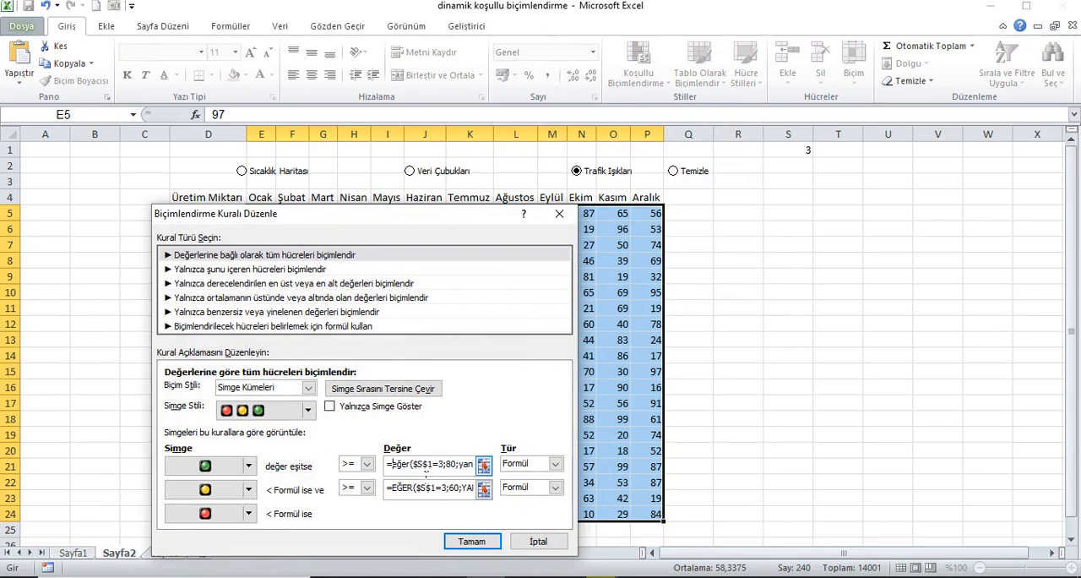
left_click(483, 464)
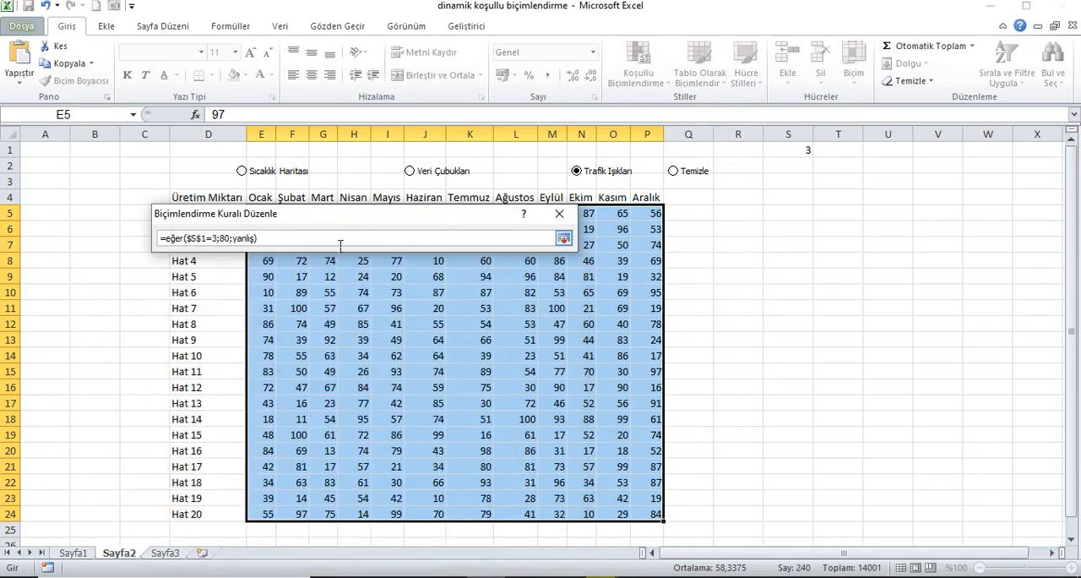
left_click(564, 238)
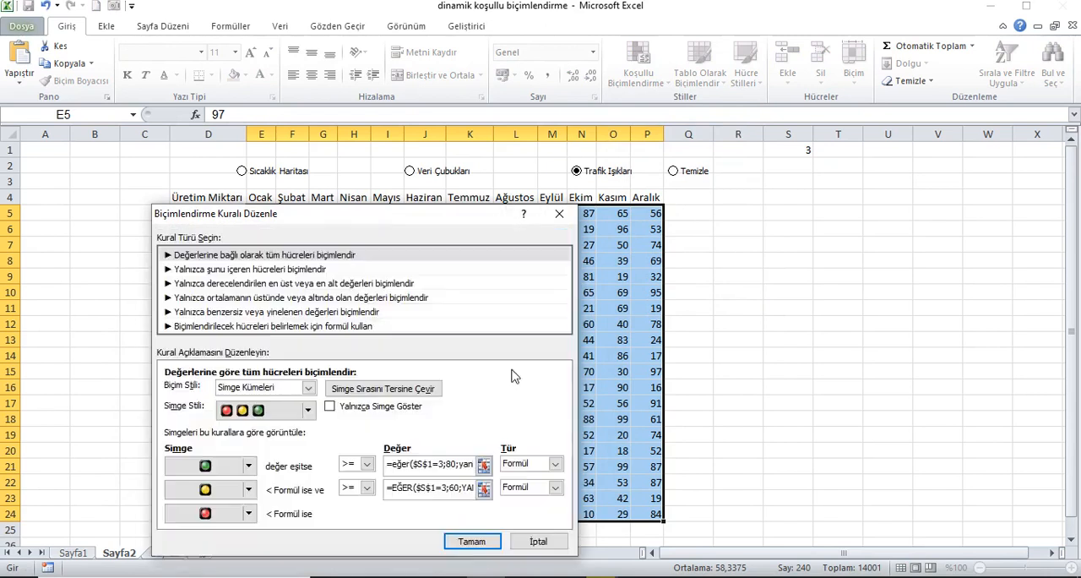
Check the yellow light's threshold formula and apply the corrected Simge Kümesi rule to the table.
left_click(483, 490)
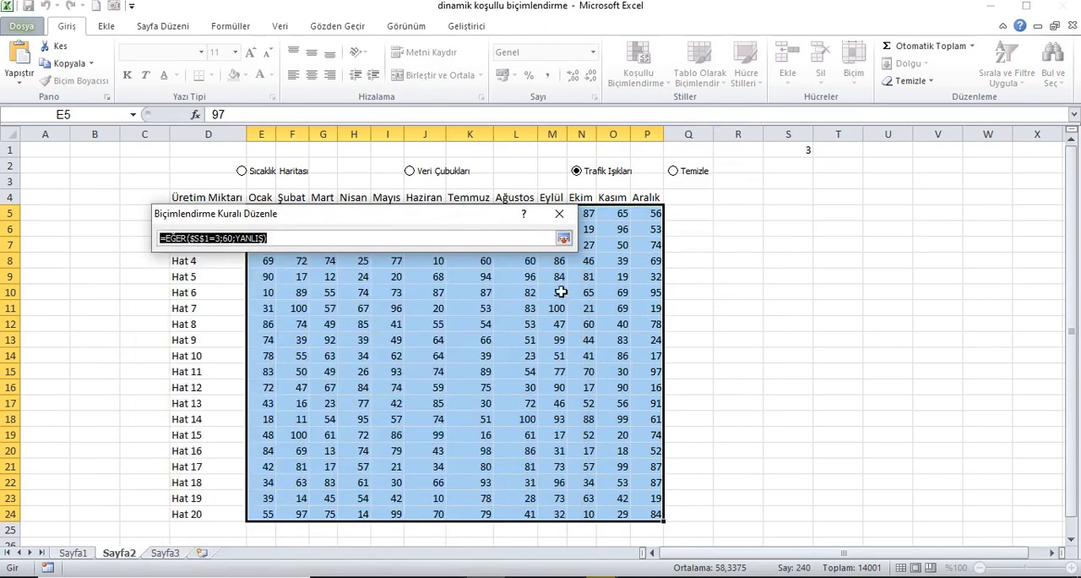
left_click(563, 238)
left_click(477, 541)
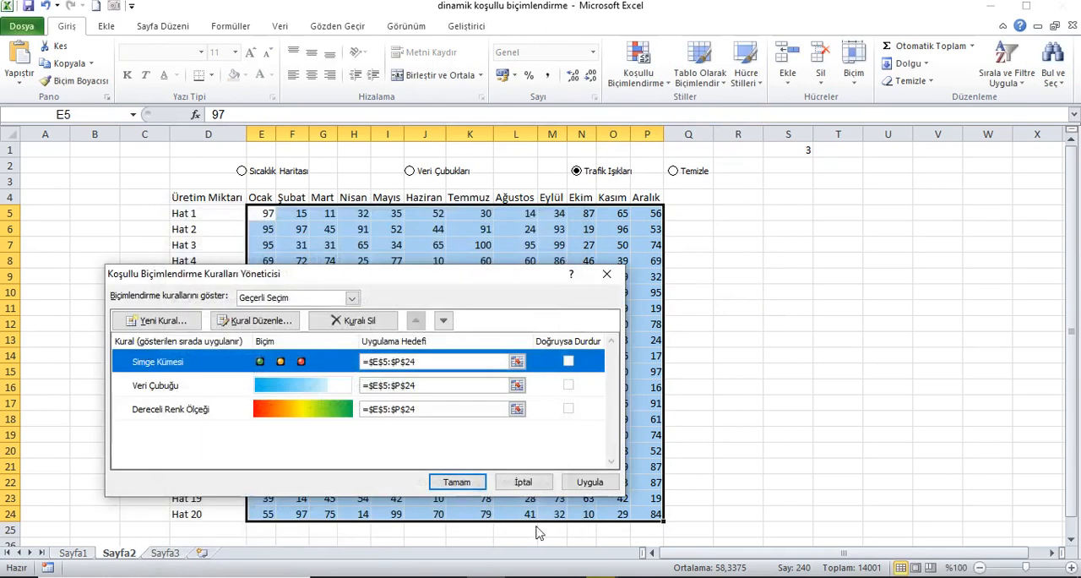
left_click(590, 481)
left_click(473, 482)
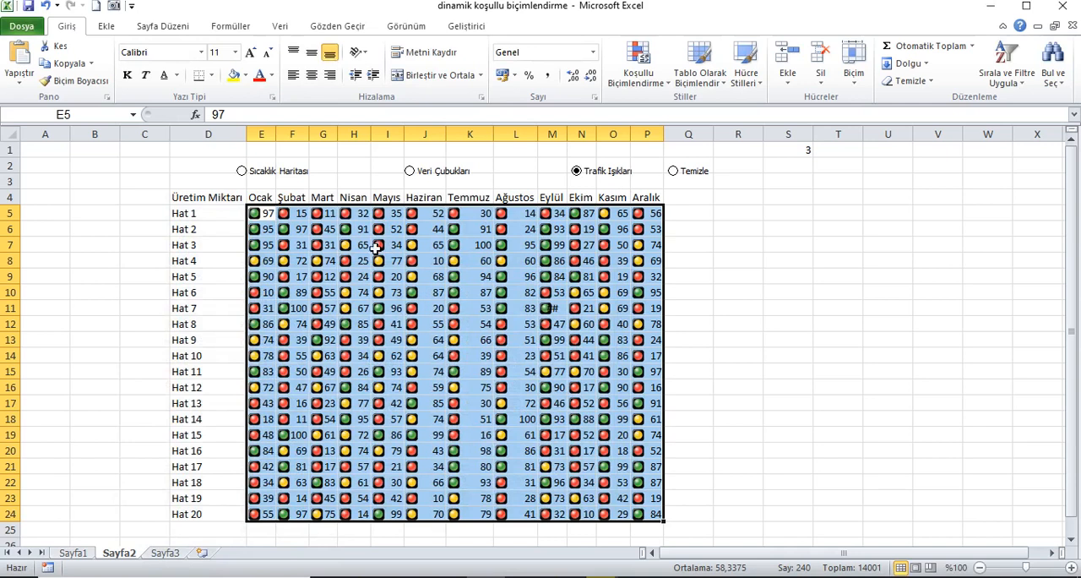
Test the formatting by switching through the Temizle, Trafik Işıkları, Veri Çubukları and Sıcaklık Haritası options, ending on Temizle.
left_click(673, 172)
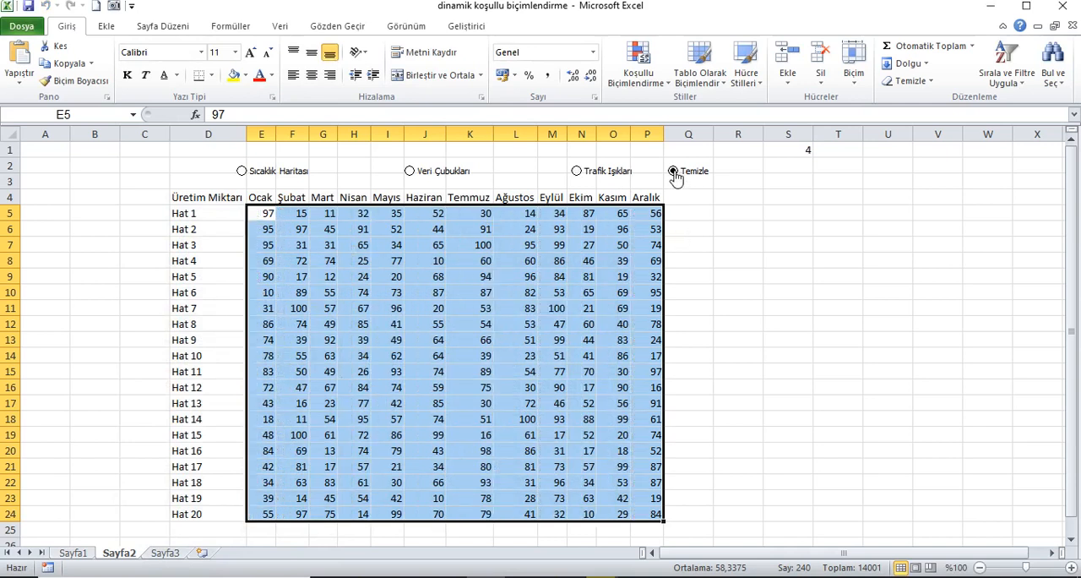
left_click(600, 176)
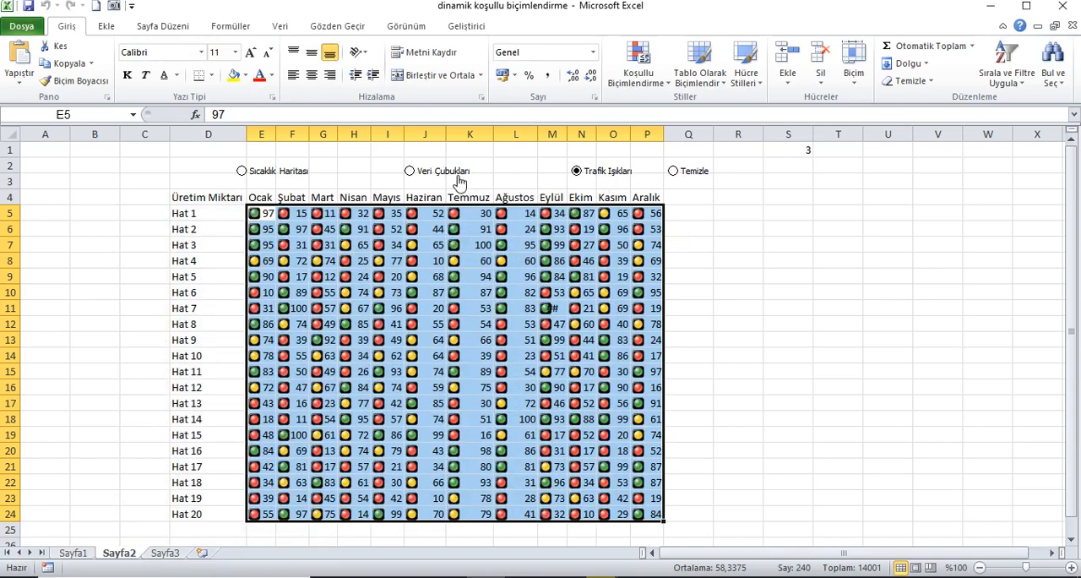
left_click(463, 182)
left_click(297, 172)
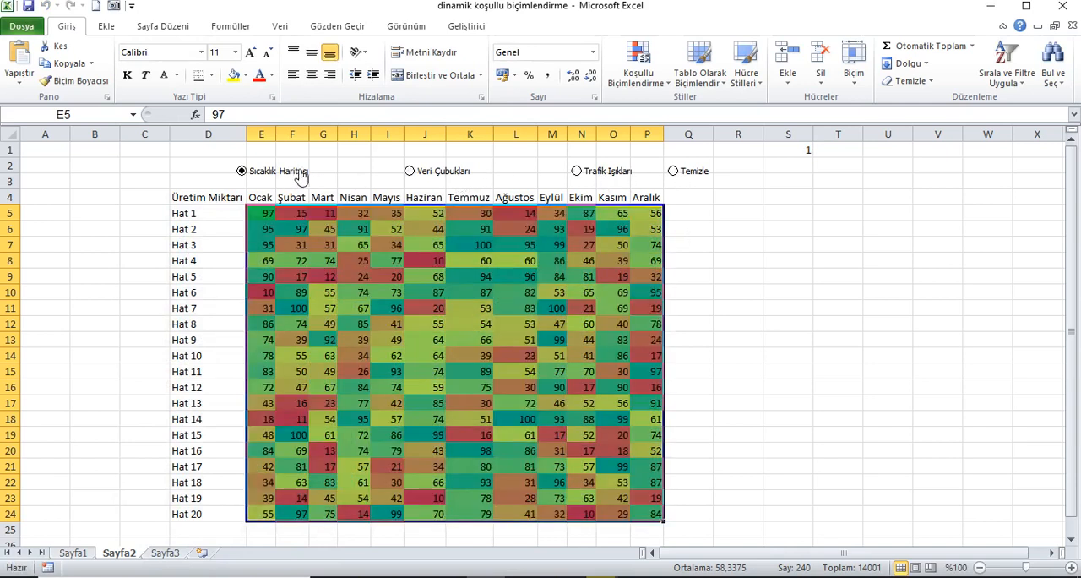
left_click(683, 182)
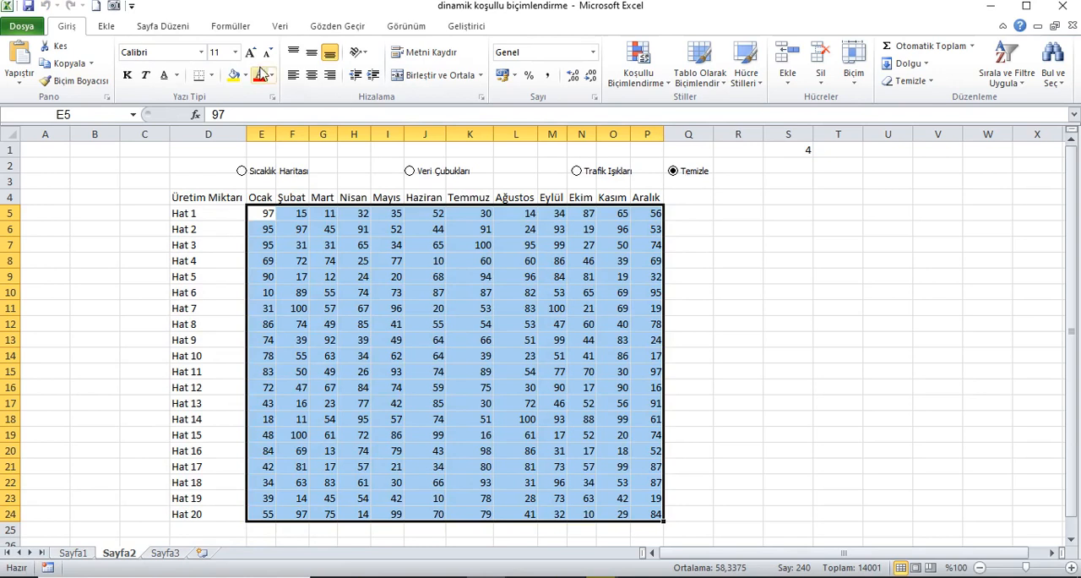
Hide the sheet's gridlines and set the font colour of the linked cell S1 to white.
left_click(408, 26)
left_click(221, 75)
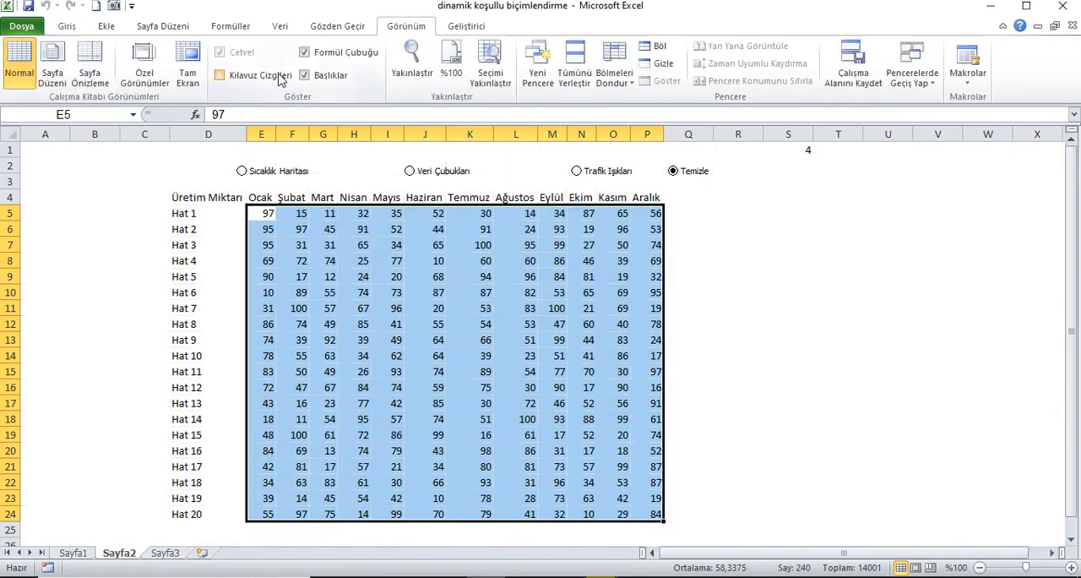
left_click(777, 154)
left_click(69, 31)
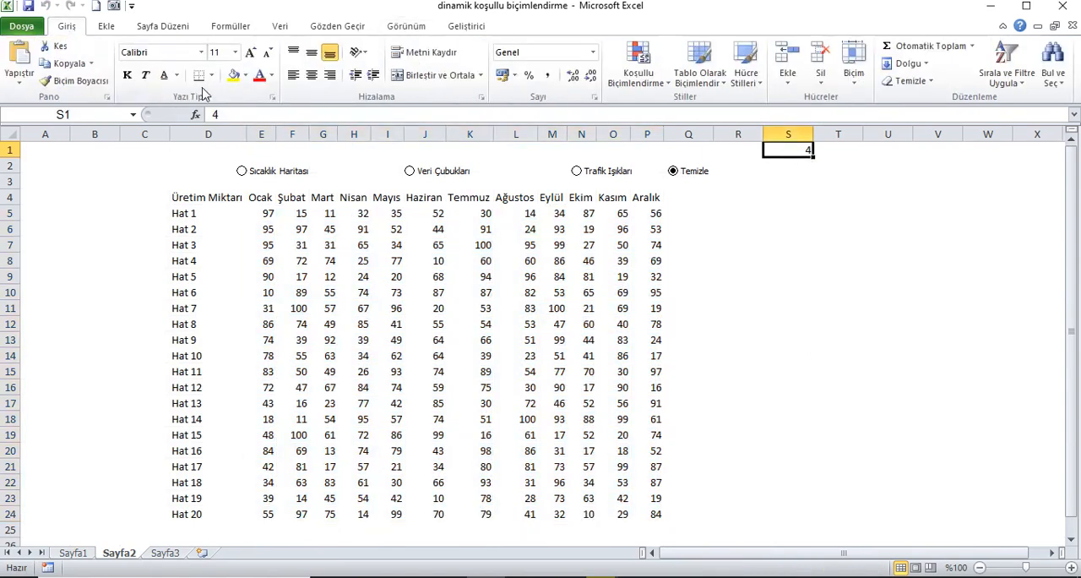
left_click(271, 75)
left_click(259, 125)
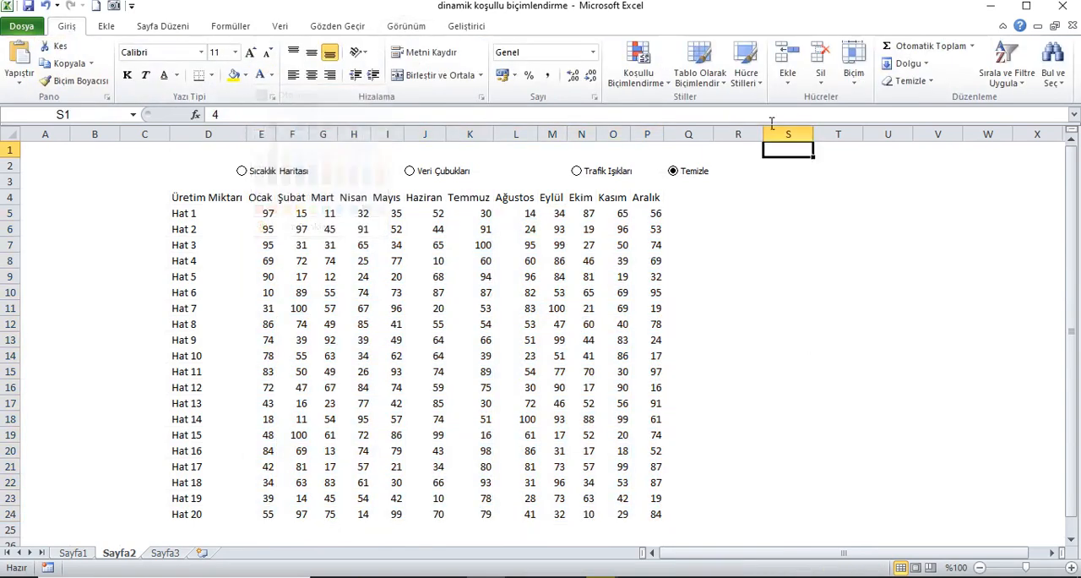
Make the header row D4:P4 bold and give it a grey fill.
left_click_drag(202, 198, 647, 197)
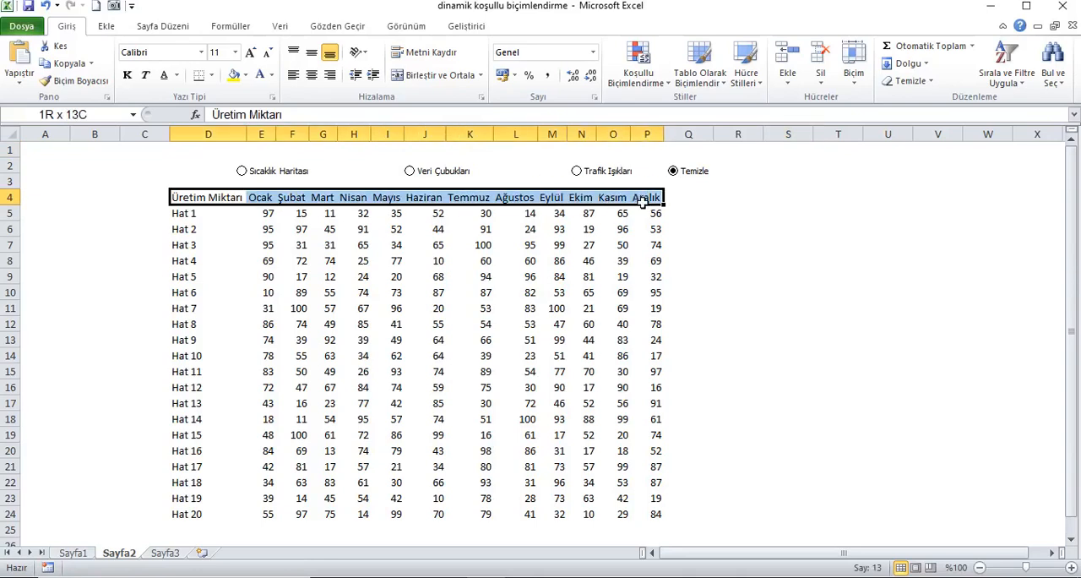
left_click(126, 76)
left_click(273, 77)
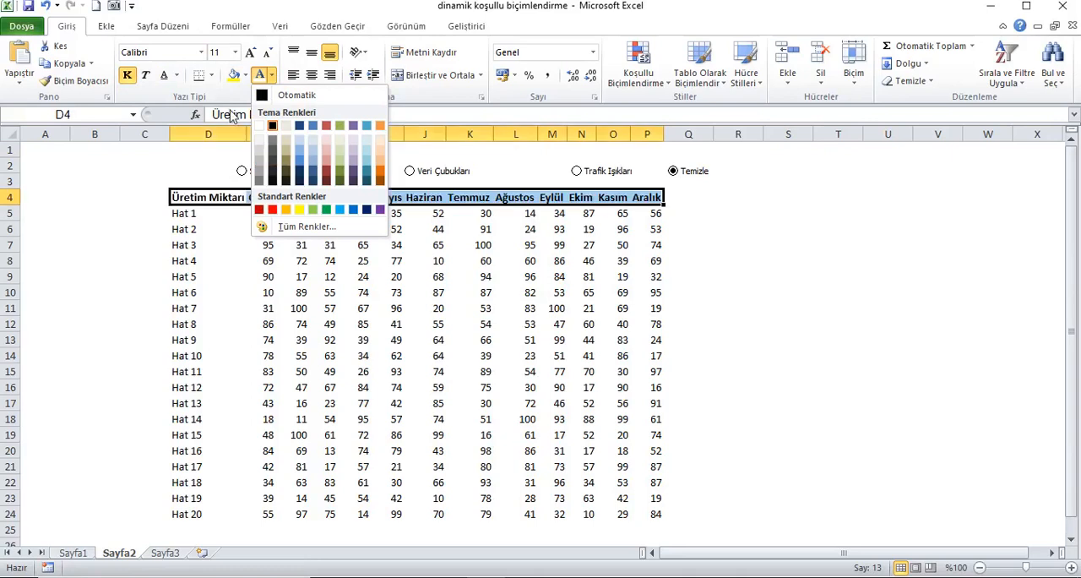
left_click(245, 76)
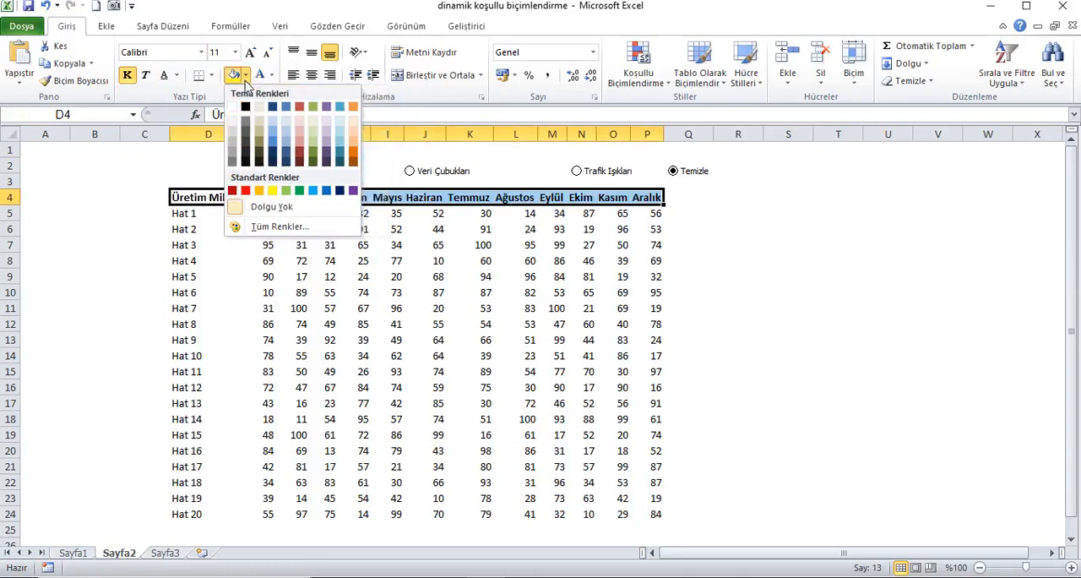
left_click(233, 131)
Give the month columns E to P one equal width that is wide enough for every month name.
left_click_drag(273, 139, 655, 135)
left_click_drag(286, 139, 287, 139)
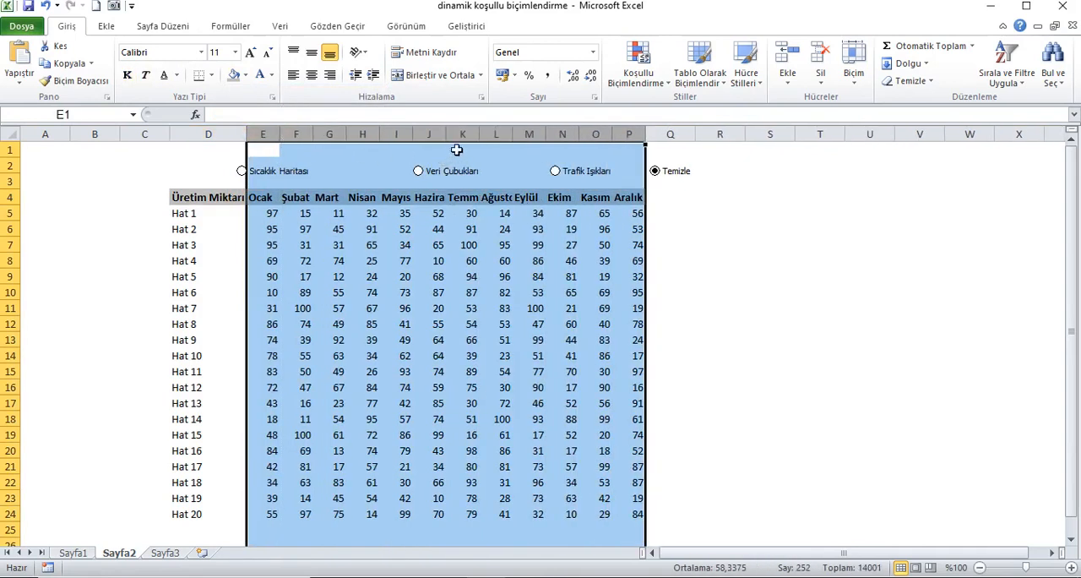
left_click(504, 142)
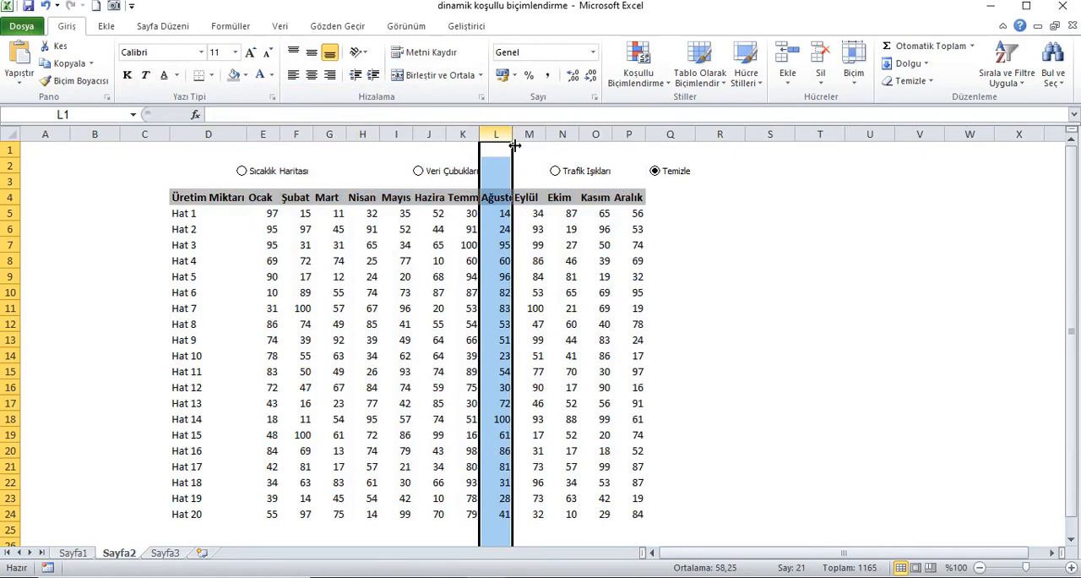
left_click_drag(264, 140, 629, 141)
left_click_drag(517, 139, 584, 143)
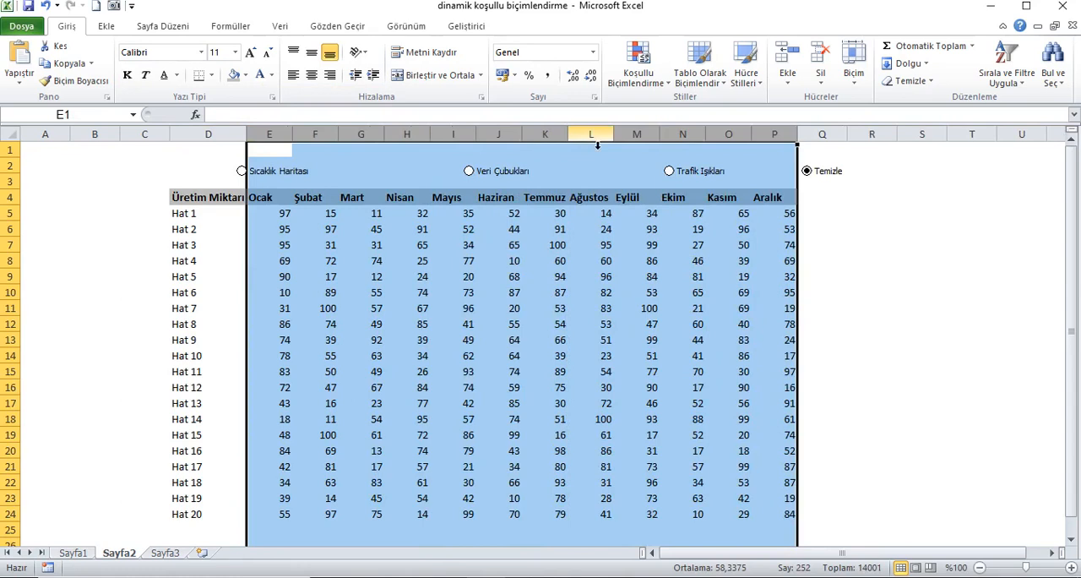
left_click(198, 182)
Turn on the Sıcaklık Haritası option, then align all four option buttons with one another by their tops and middles.
left_click(313, 171)
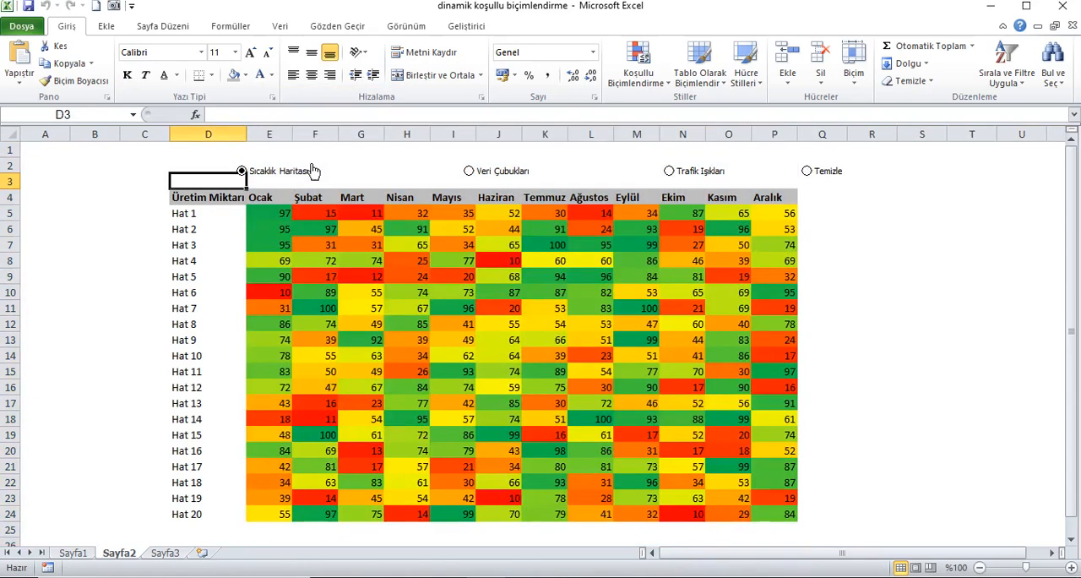
right_click(314, 171)
right_click(525, 164)
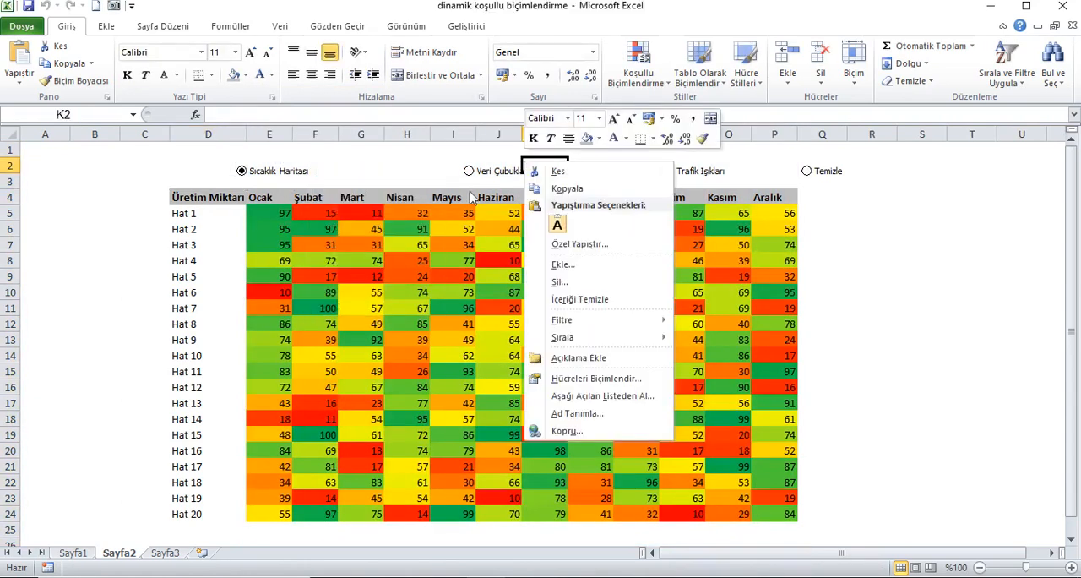
right_click(502, 172)
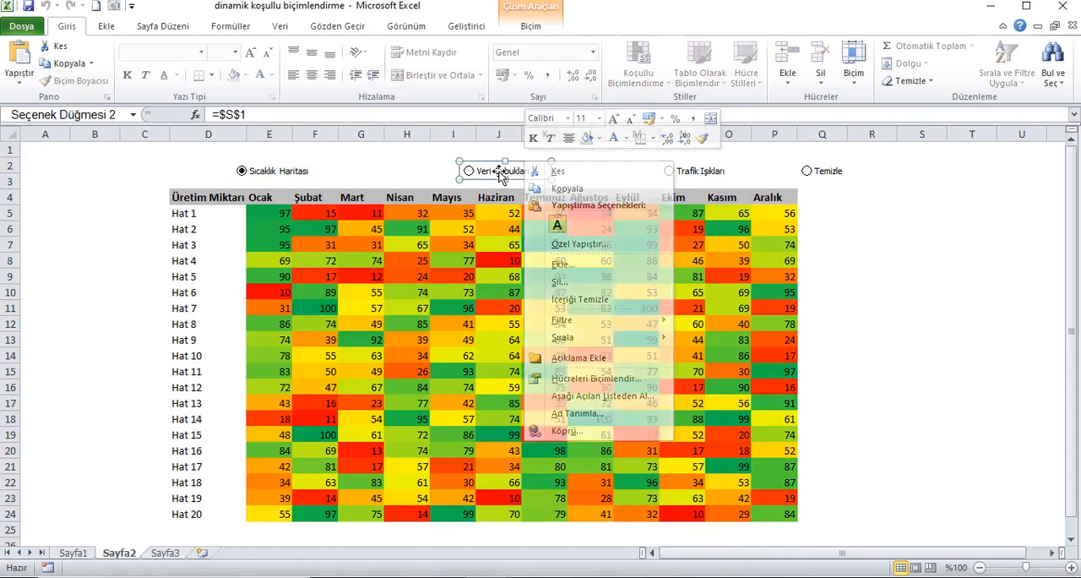
left_click(296, 175, "ctrl")
left_click(676, 173, "ctrl")
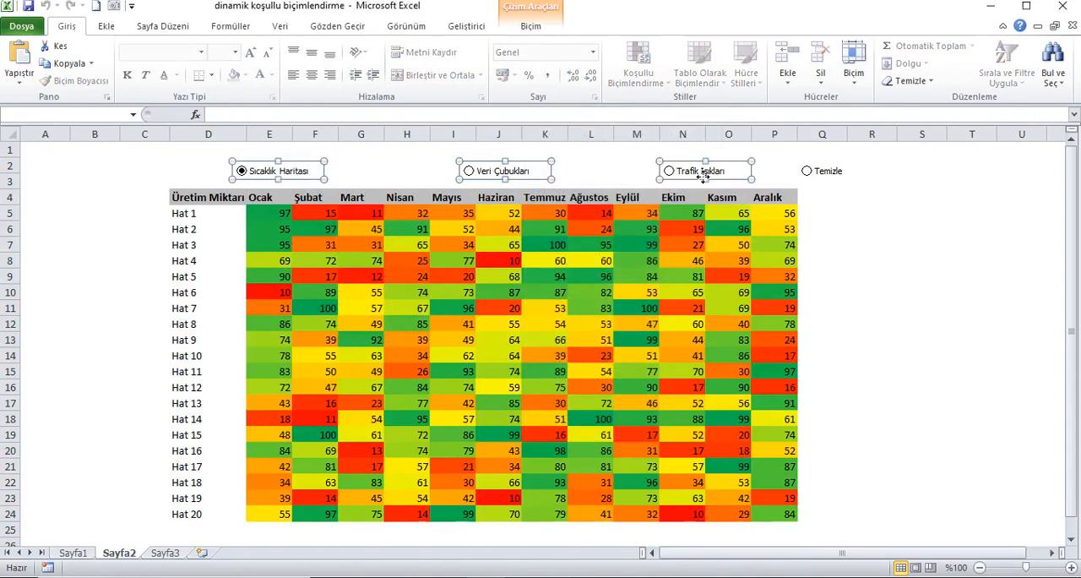
left_click(828, 175, "ctrl")
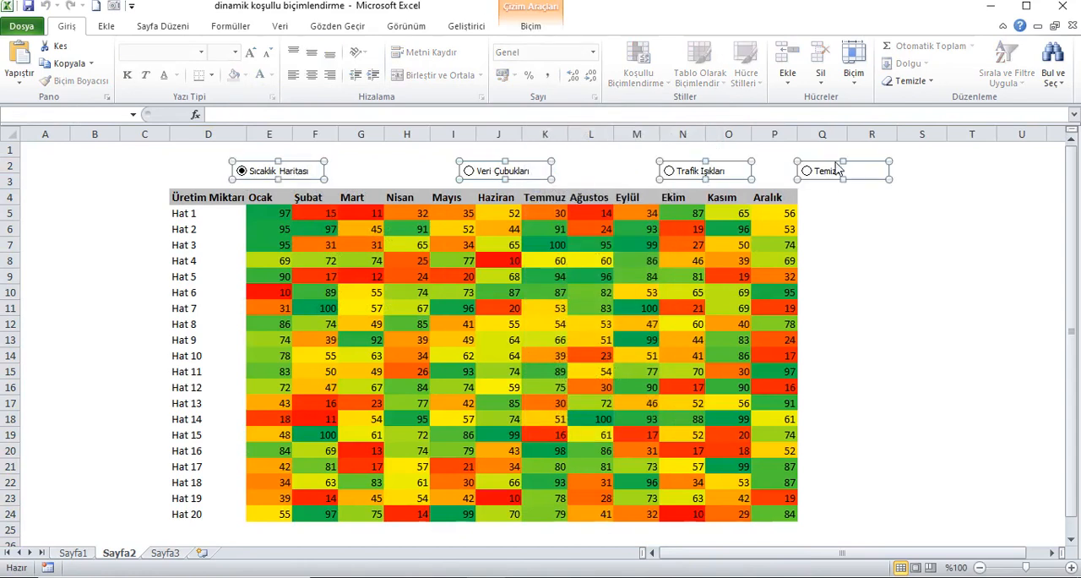
left_click(530, 26)
left_click(809, 46)
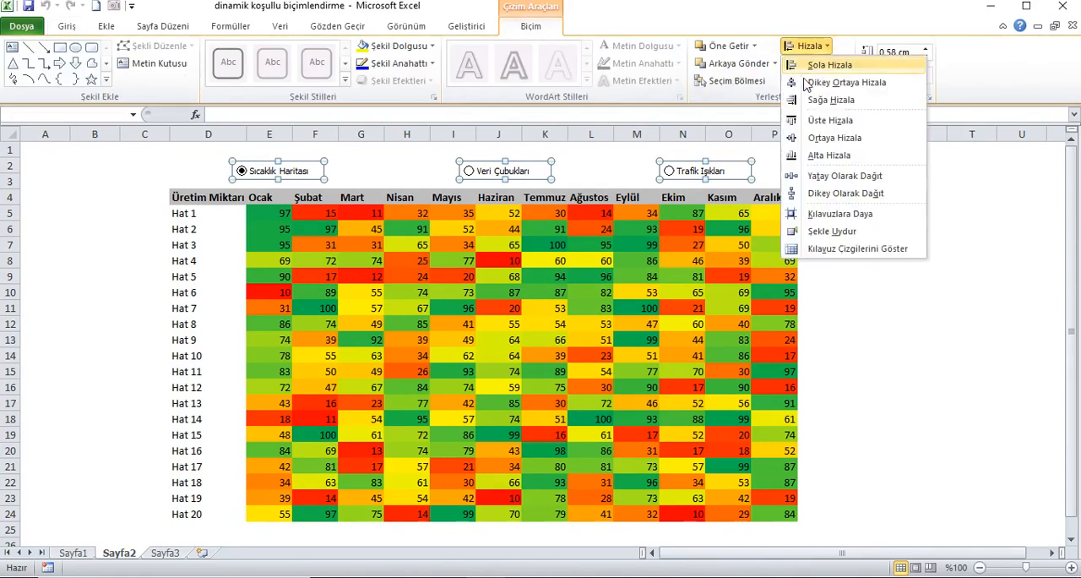
left_click(821, 123)
left_click(809, 46)
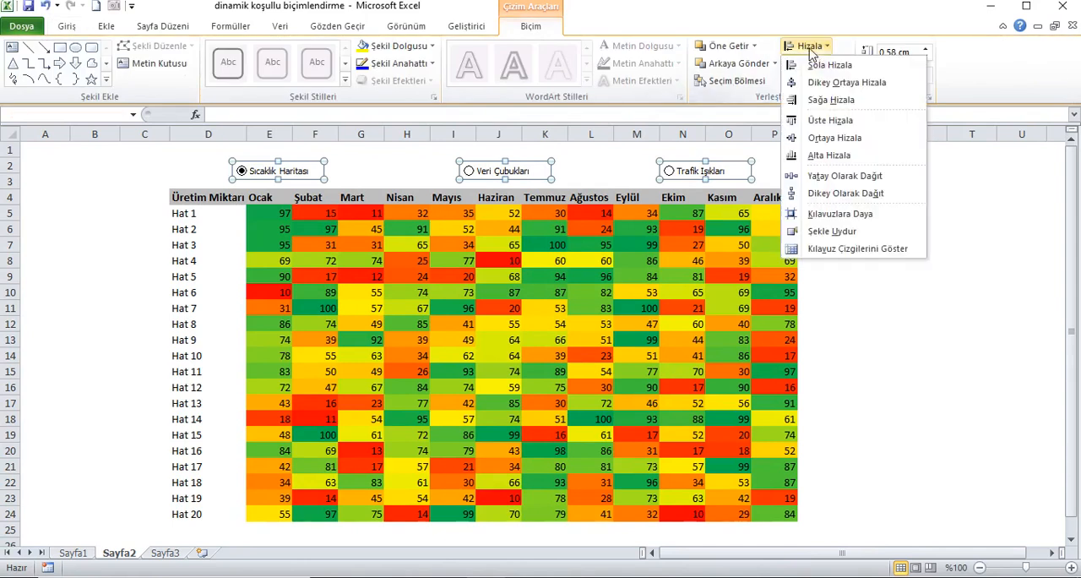
left_click(825, 140)
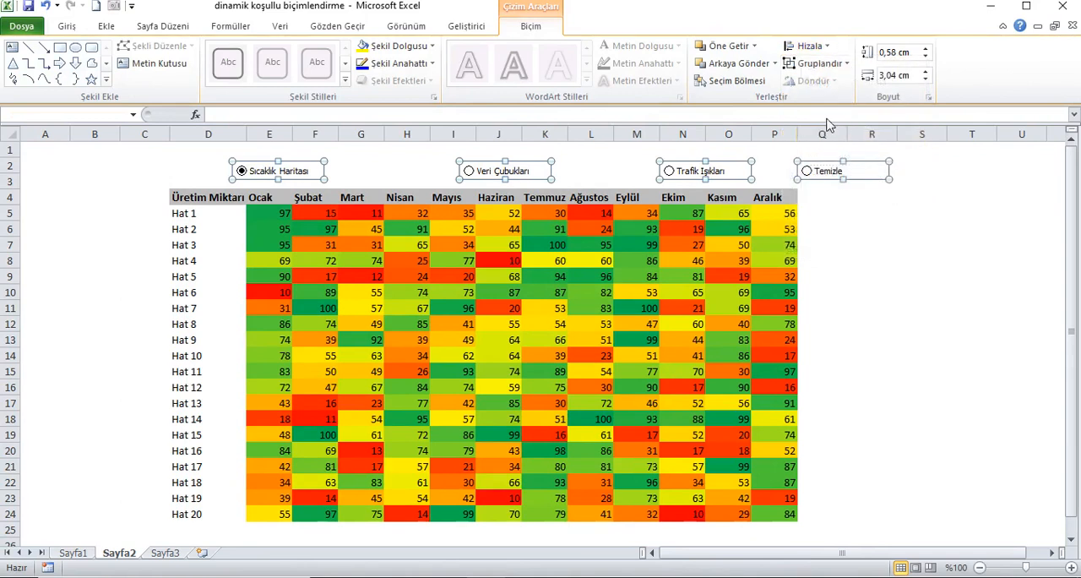
Distribute the four option buttons evenly in the horizontal direction and shift them left as a set so the first starts at column D.
left_click(809, 46)
left_click(830, 176)
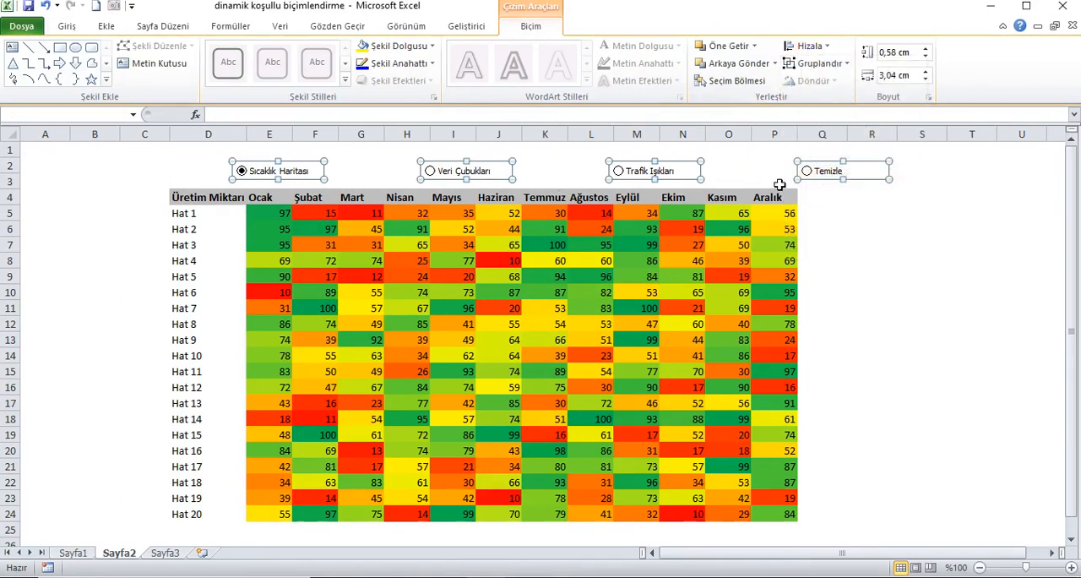
left_click_drag(807, 176, 749, 176)
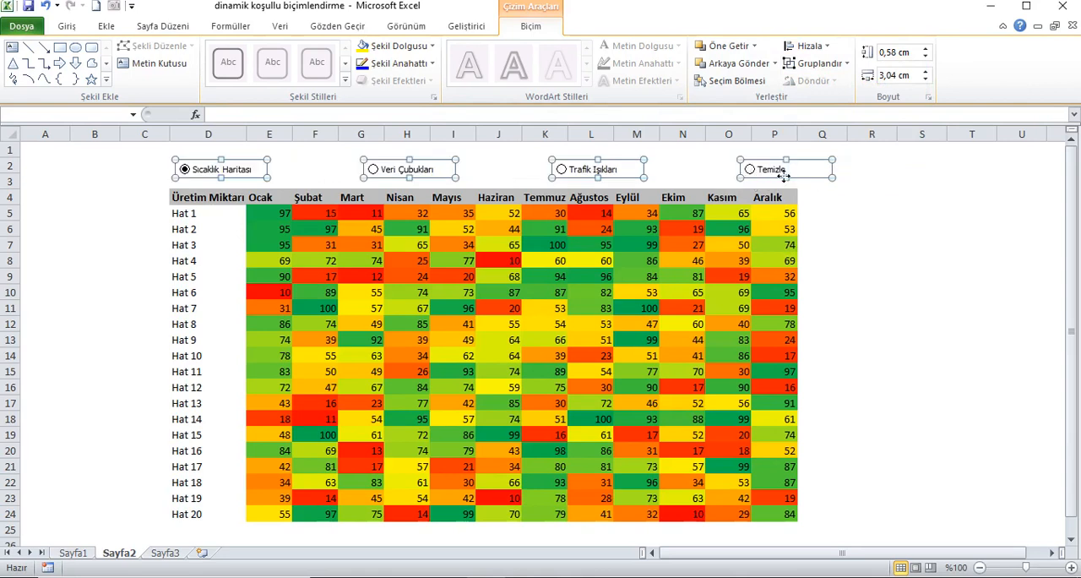
left_click(333, 167)
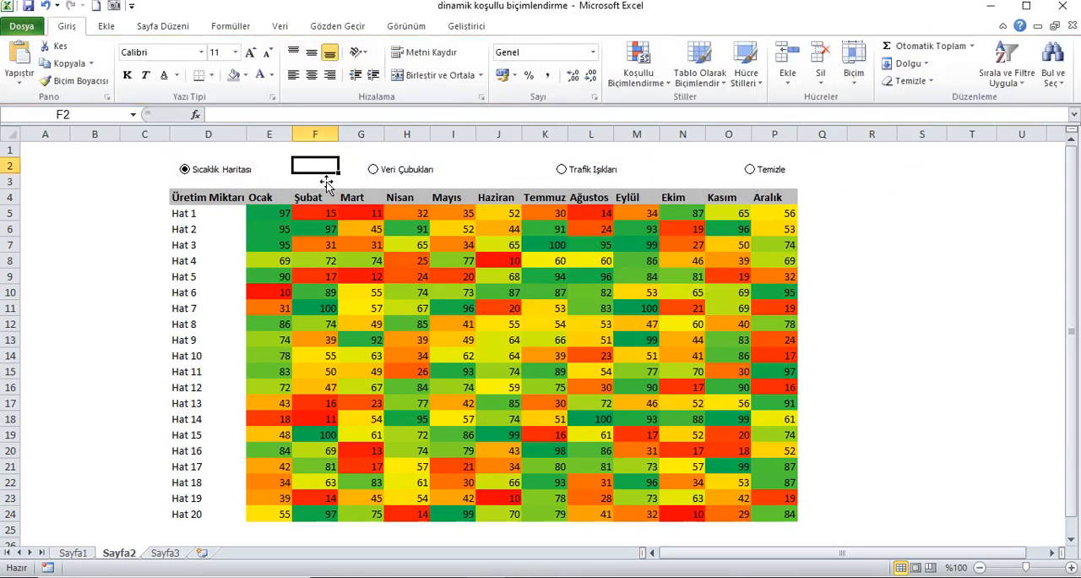
Nudge the Veri Çubukları option button left, closer to Sıcaklık Haritası, so it starts above the Şubat column.
right_click(437, 169)
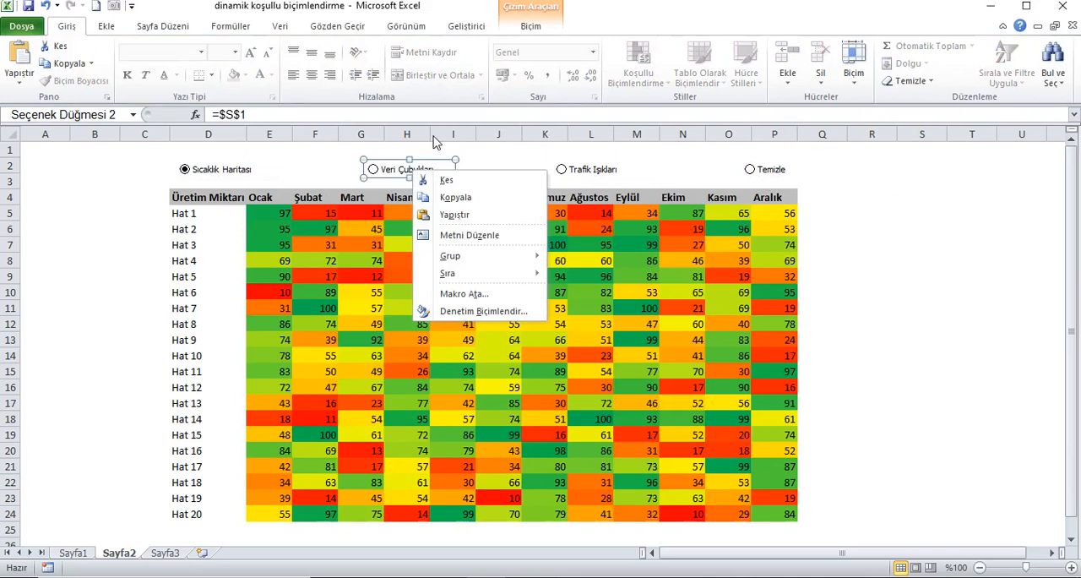
left_click(488, 153)
key("Left")
key("Left")
key("Left")
key("Left")
key("Left")
key("Left")
key("Left")
key("Left")
key("Left")
key("Left")
key("Left")
key("Left")
key("Left")
key("Left")
key("Left")
key("Left")
key("Left")
key("Left")
key("Left")
key("Left")
key("Left")
key("Left")
key("Left")
key("Left")
key("Left")
key("Left")
key("Left")
key("Left")
key("Left")
key("Left")
key("Left")
key("Left")
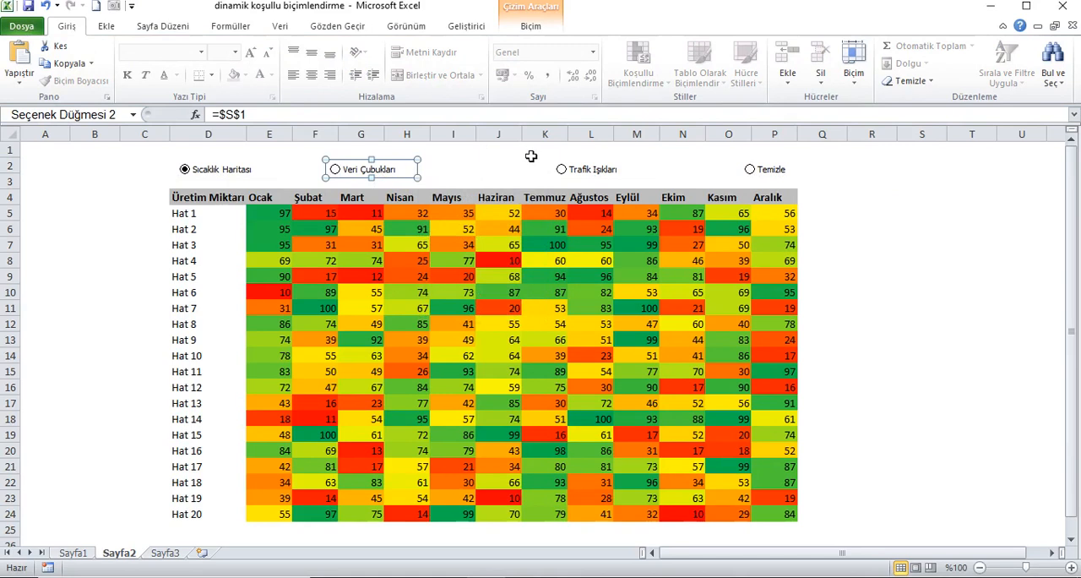
Nudge the Trafik Işıkları option button left so it starts above the Haziran column.
right_click(590, 170)
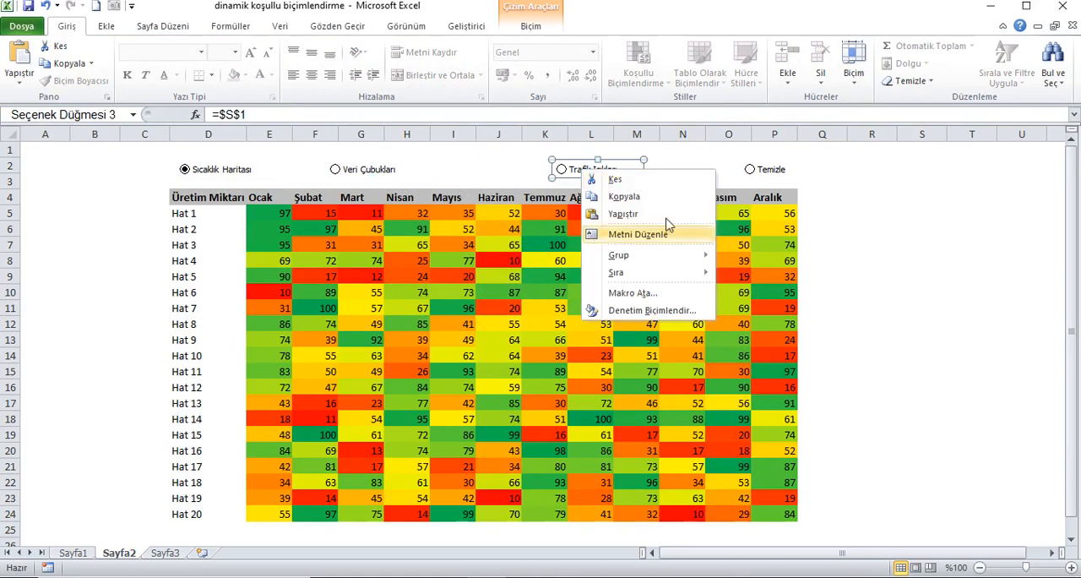
key("Escape")
key("Left")
key("Left")
key("Left")
key("Left")
key("Left")
key("Left")
key("Left")
key("Left")
key("Left")
key("Left")
key("Left")
key("Left")
key("Left")
key("Left")
key("Left")
key("Left")
key("Left")
key("Left")
key("Left")
key("Left")
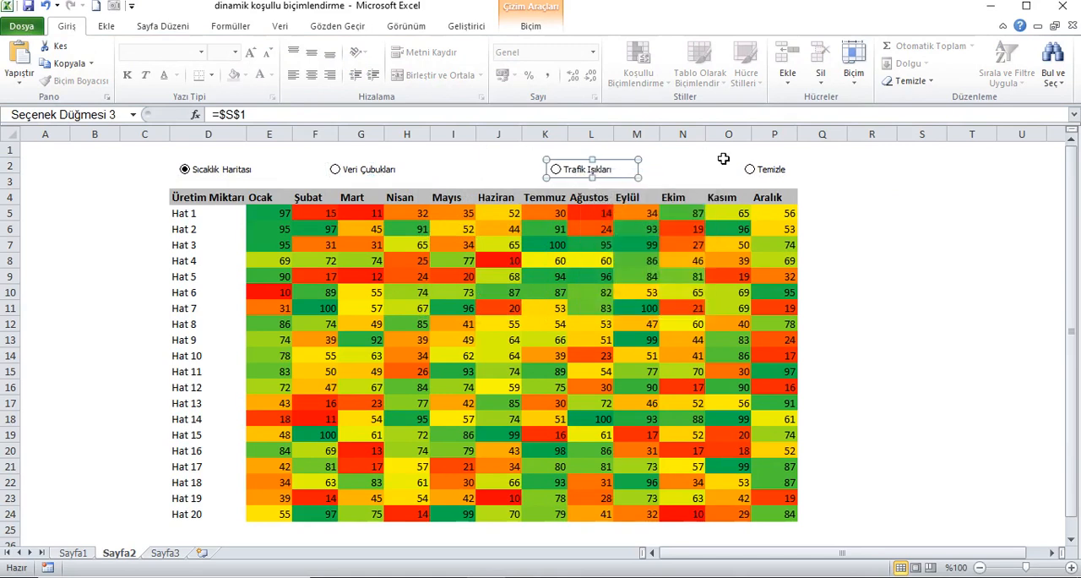
key("Left")
key("Left")
key("Left")
key("Left")
key("Left")
key("Left")
key("Left")
key("Left")
key("Left")
key("Left")
key("Left")
key("Left")
key("Left")
key("Left")
key("Left")
key("Left")
key("Left")
key("Left")
key("Left")
key("Left")
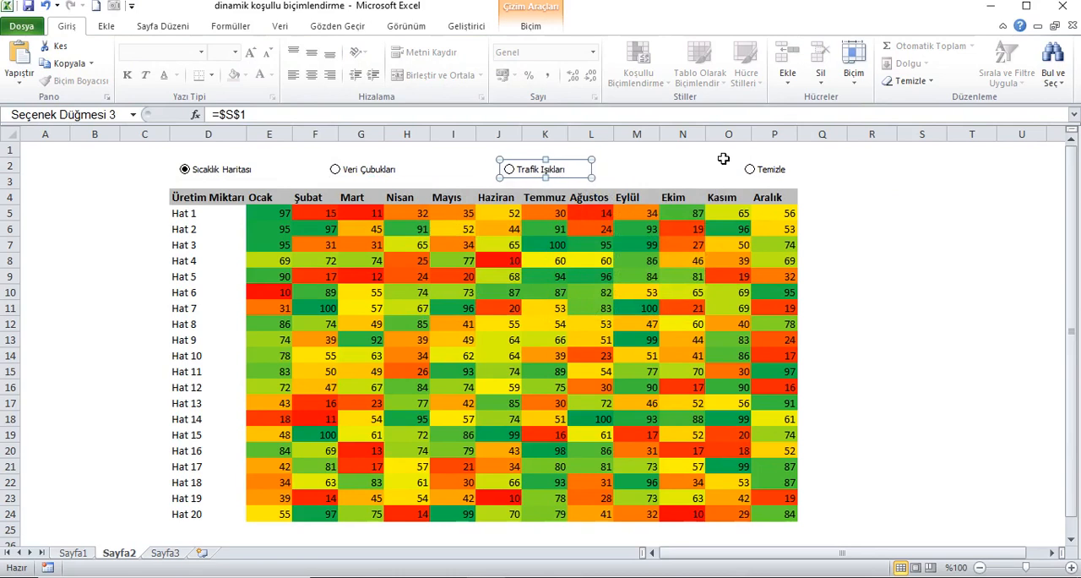
Nudge the Temizle option button left so it starts near the boundary between the Eylül and Ekim columns.
right_click(777, 172)
left_click(830, 150)
key("Left")
key("Left")
key("Left")
key("Left")
key("Left")
key("Left")
key("Left")
key("Left")
key("Left")
key("Left")
key("Left")
key("Left")
key("Left")
key("Left")
key("Left")
key("Left")
key("Left")
key("Left")
key("Left")
key("Left")
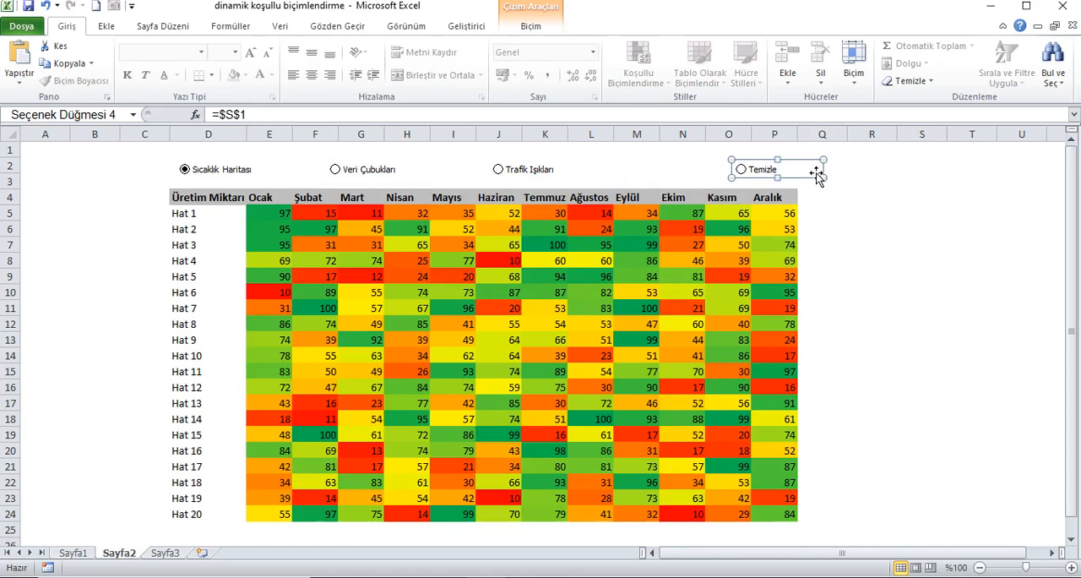
key("Left")
key("Left")
key("Left")
key("Left")
key("Left")
key("Left")
key("Left")
key("Left")
key("Left")
key("Left")
key("Left")
key("Left")
key("Left")
key("Left")
key("Left")
key("Left")
key("Left")
key("Left")
key("Left")
key("Left")
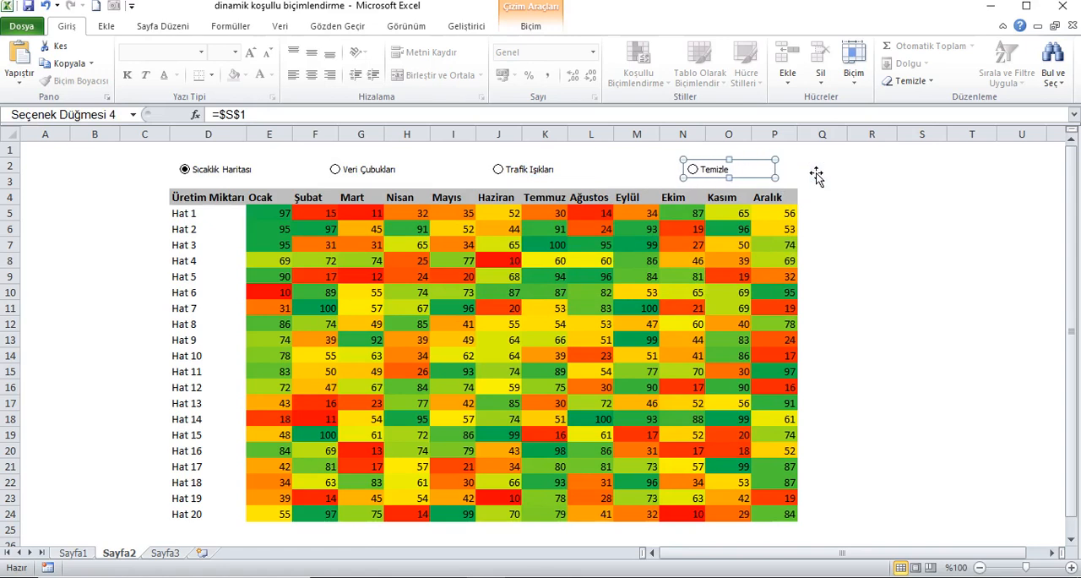
key("Left")
key("Left")
key("Left")
key("Left")
key("Left")
key("Left")
key("Left")
key("Left")
key("Left")
key("Left")
key("Left")
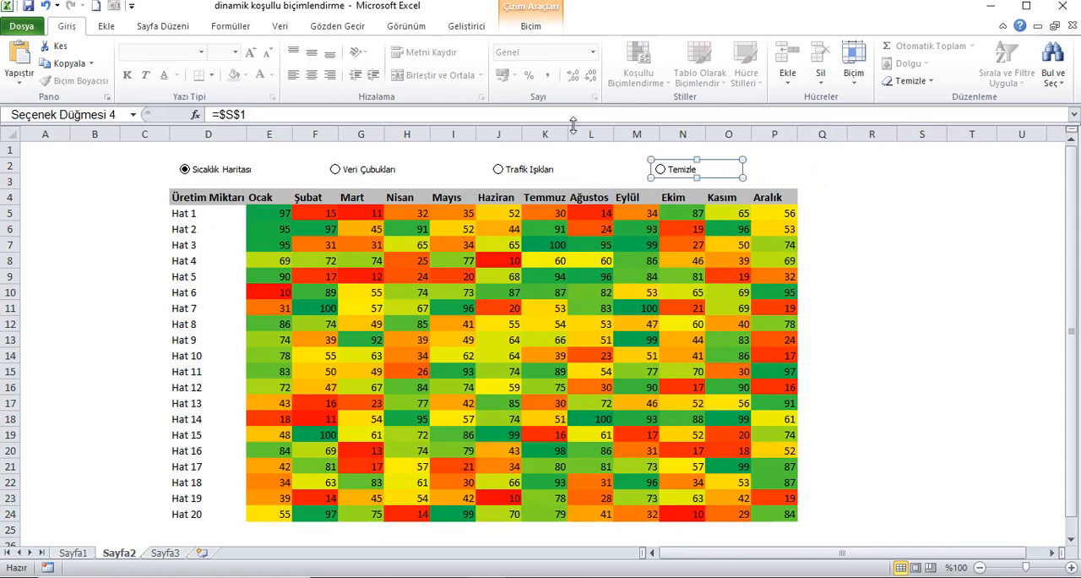
Test the formatting by switching through Veri Çubukları, Trafik Işıkları and Temizle and back, ending on Sıcaklık Haritası.
left_click(382, 165)
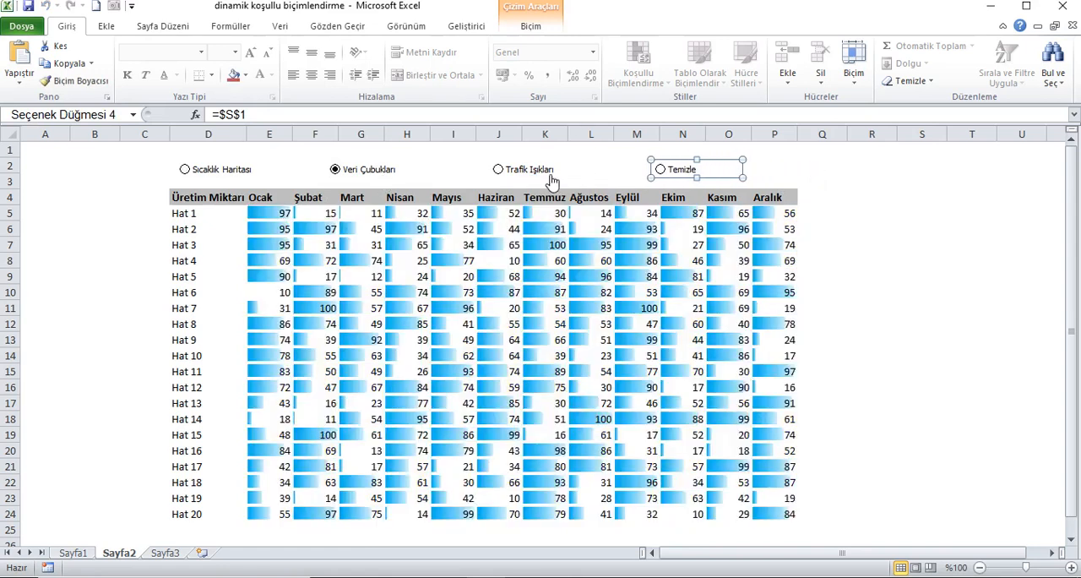
left_click(548, 173)
left_click(822, 166)
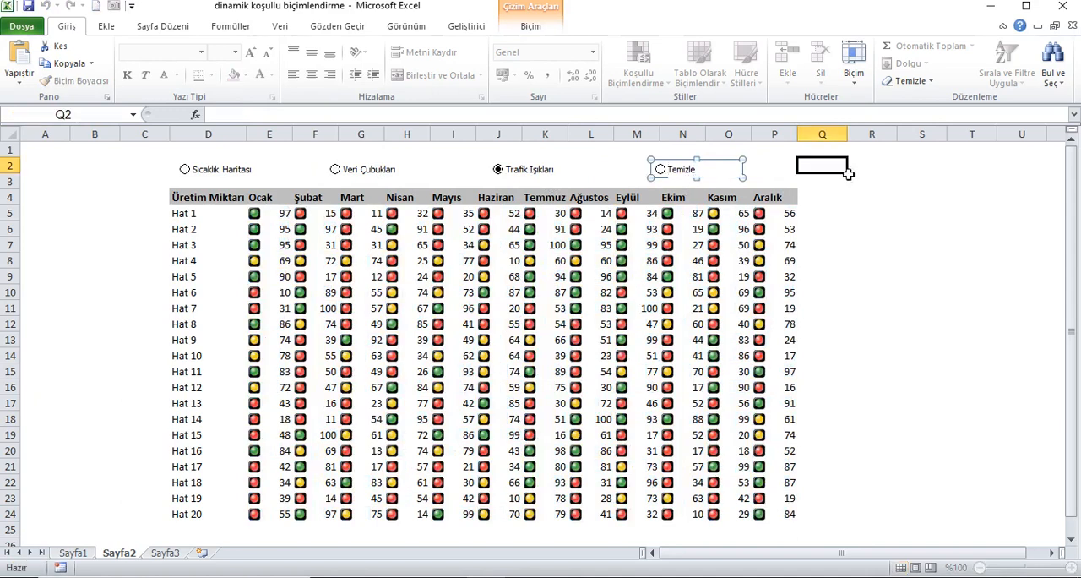
left_click(681, 171)
left_click(549, 172)
left_click(396, 171)
left_click(211, 160)
left_click(55, 152)
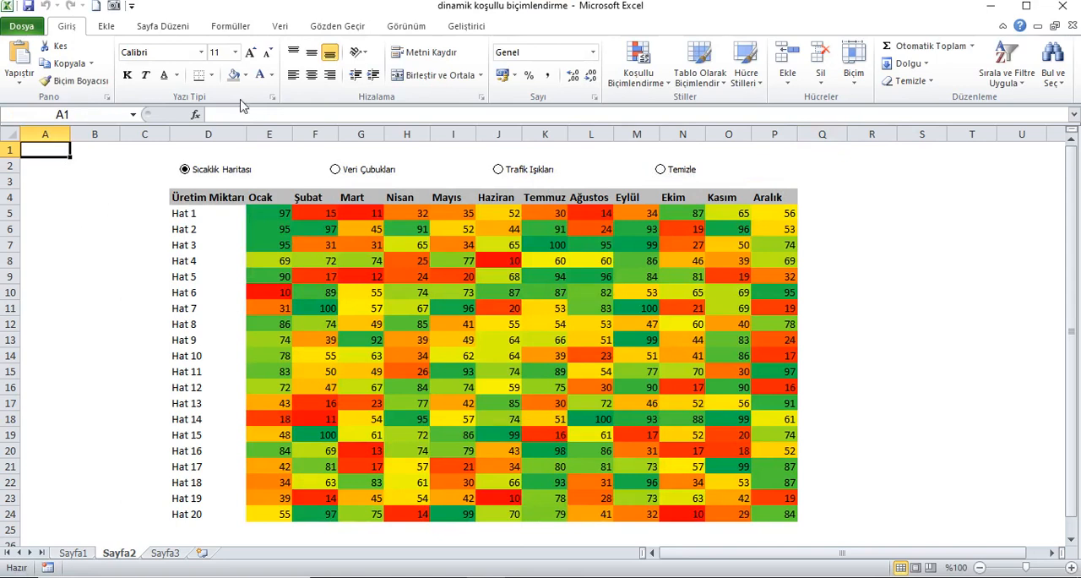
Draw a rectangle about 21 cm wide and 1.4 cm tall over the option buttons, spanning columns D to P above the header row.
left_click(104, 29)
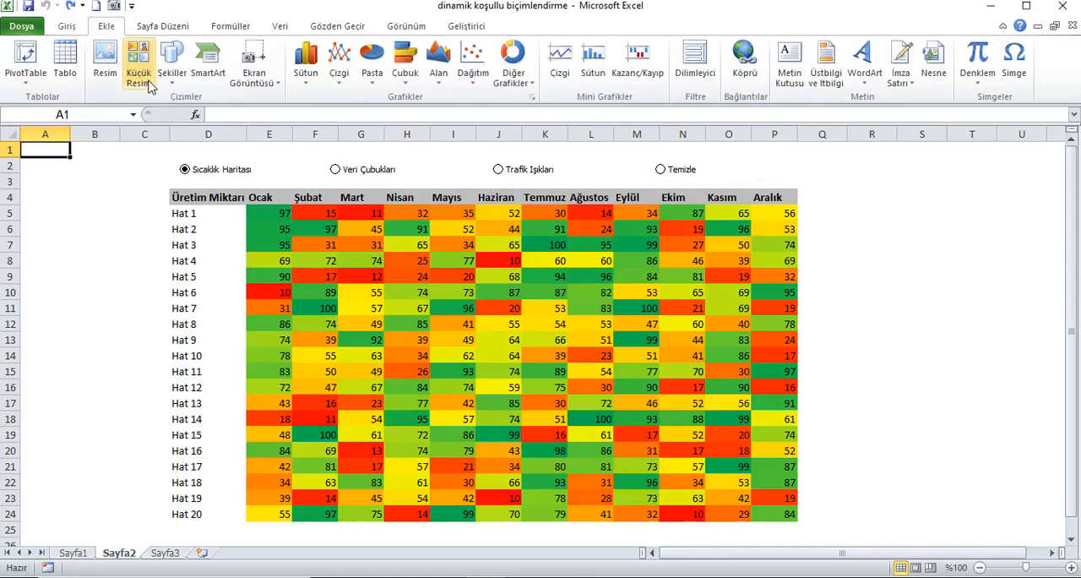
left_click(171, 66)
left_click(212, 113)
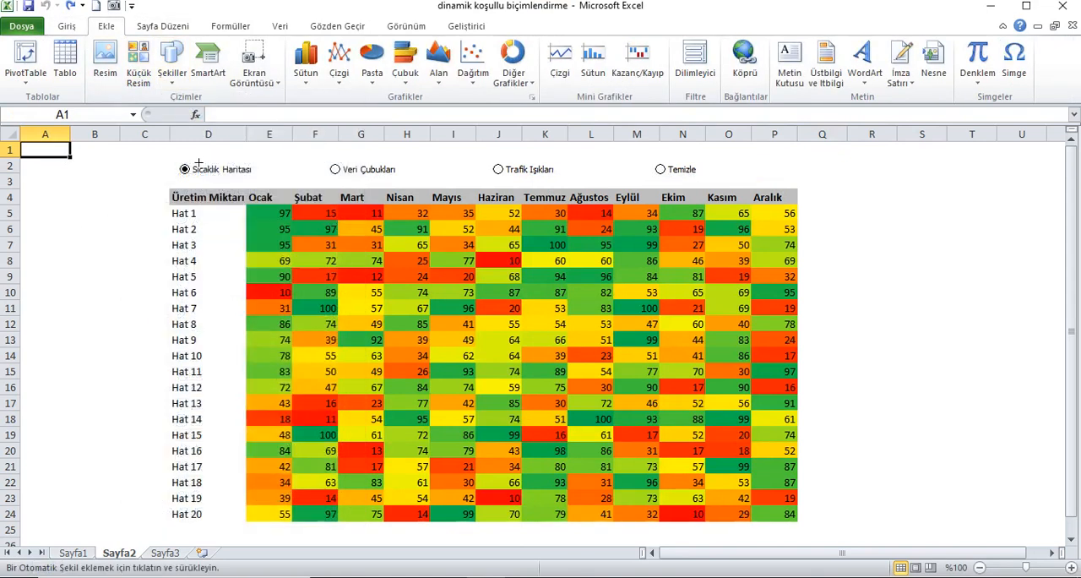
left_click_drag(186, 157, 811, 198)
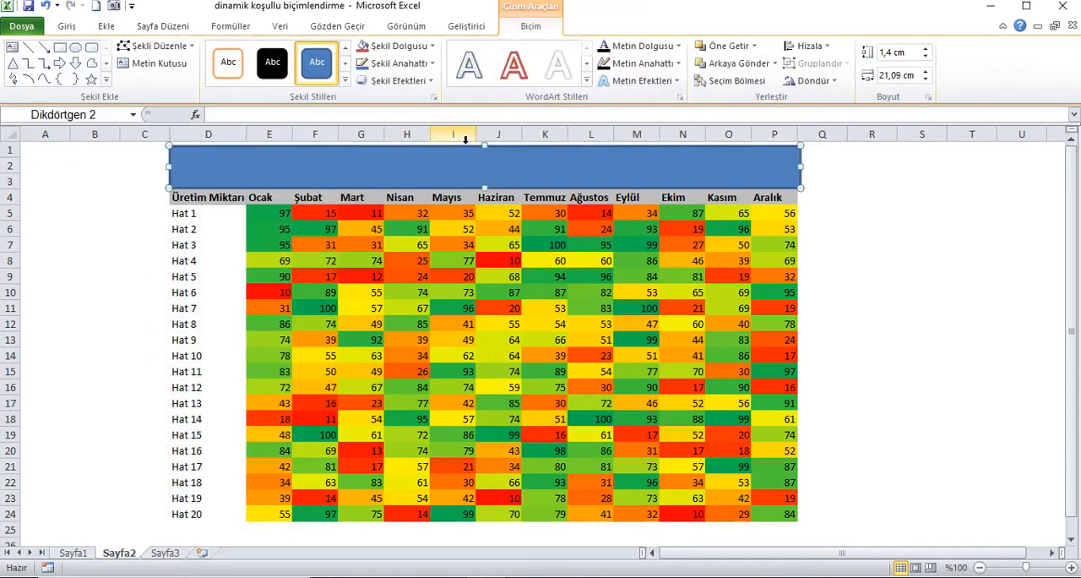
key("Up")
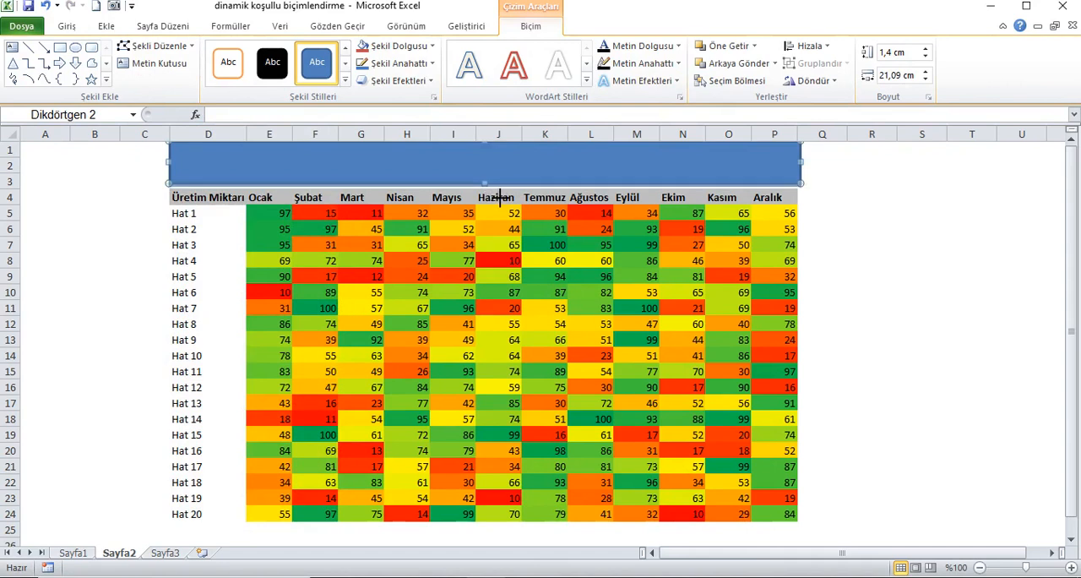
left_click_drag(504, 197, 498, 199)
left_click(922, 180)
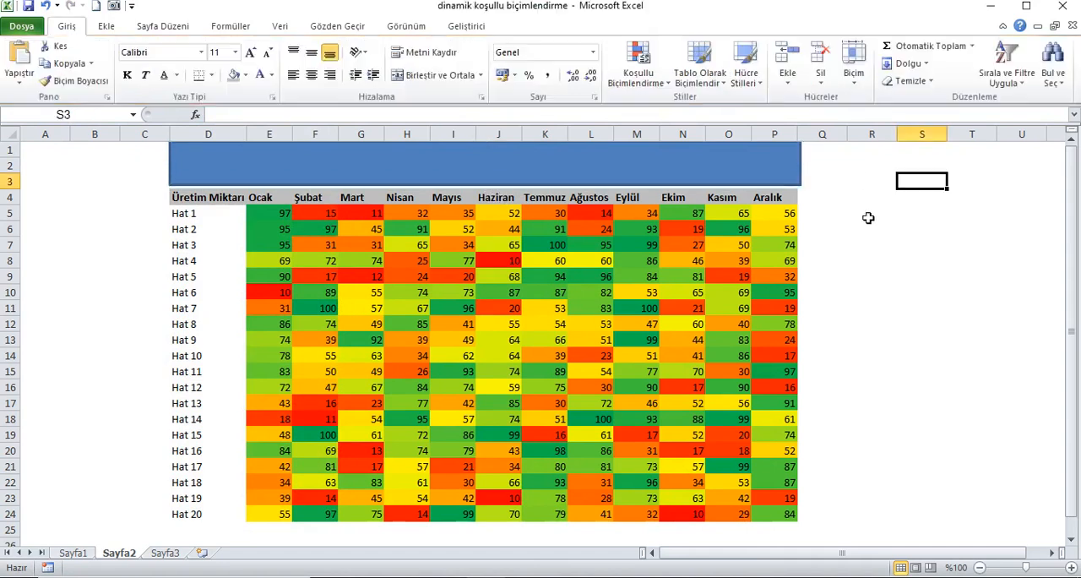
Fill the rectangle above the table with a gradient whose first stop is light blue.
left_click(763, 171)
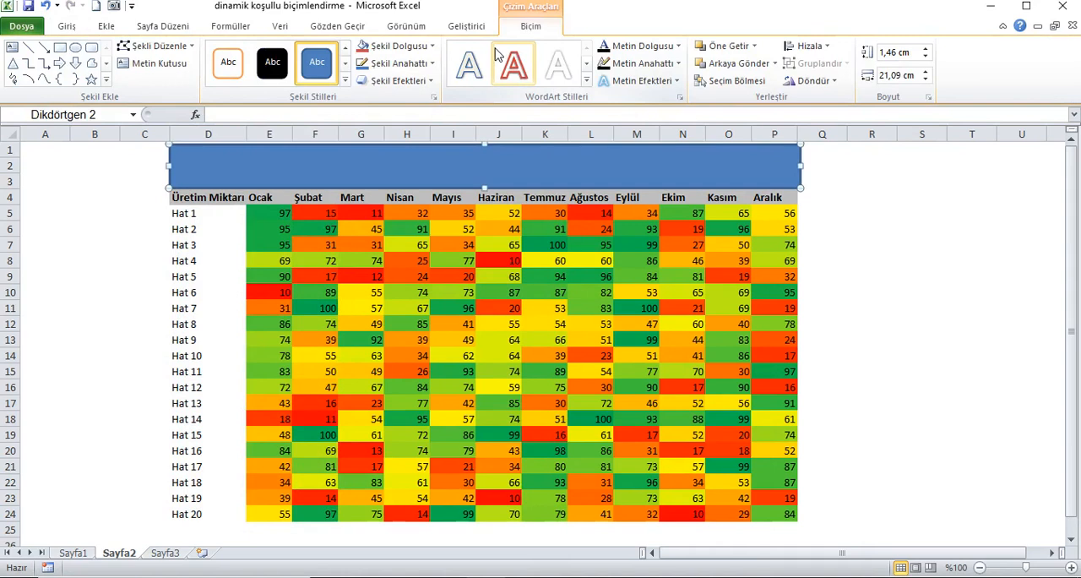
left_click(434, 47)
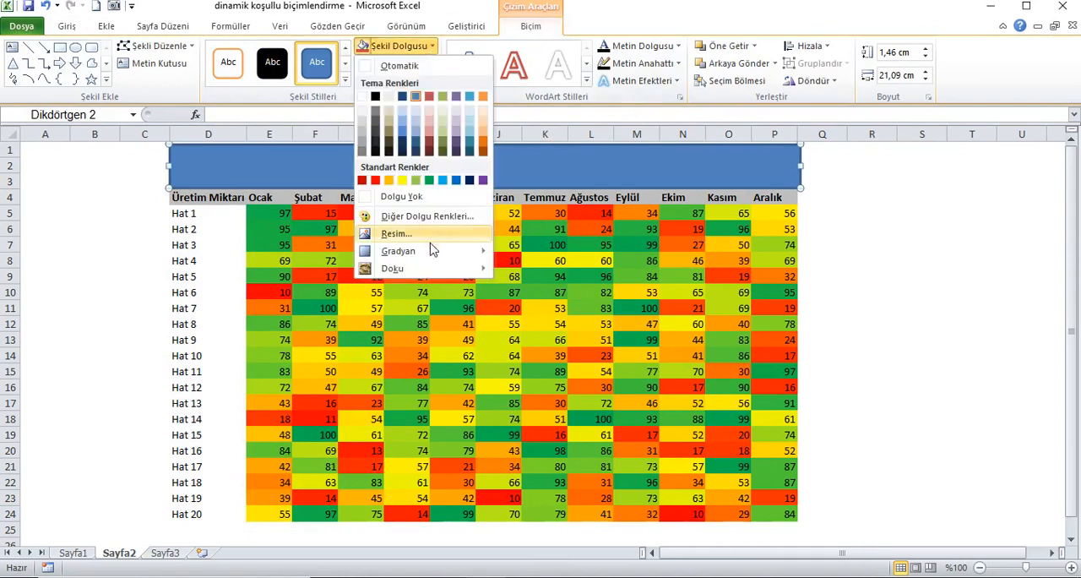
mouse_move(430, 253)
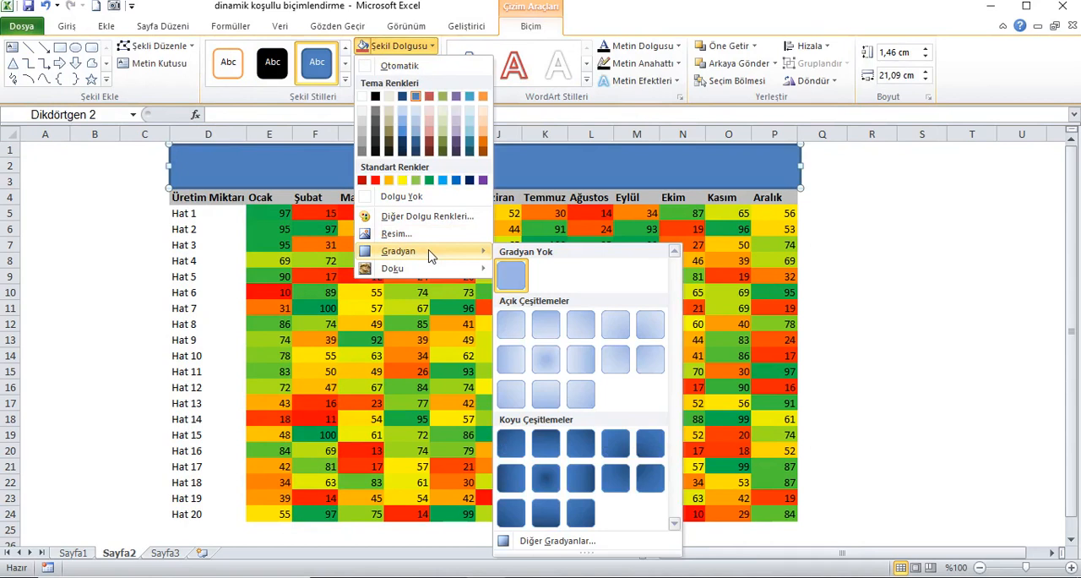
left_click(557, 541)
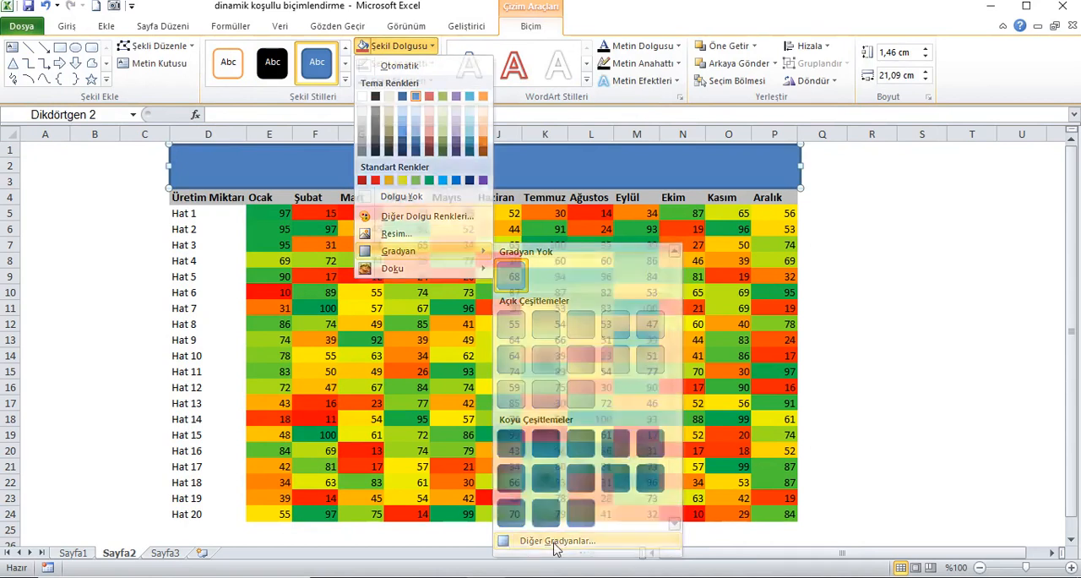
left_click(484, 192)
left_click_drag(599, 339, 579, 380)
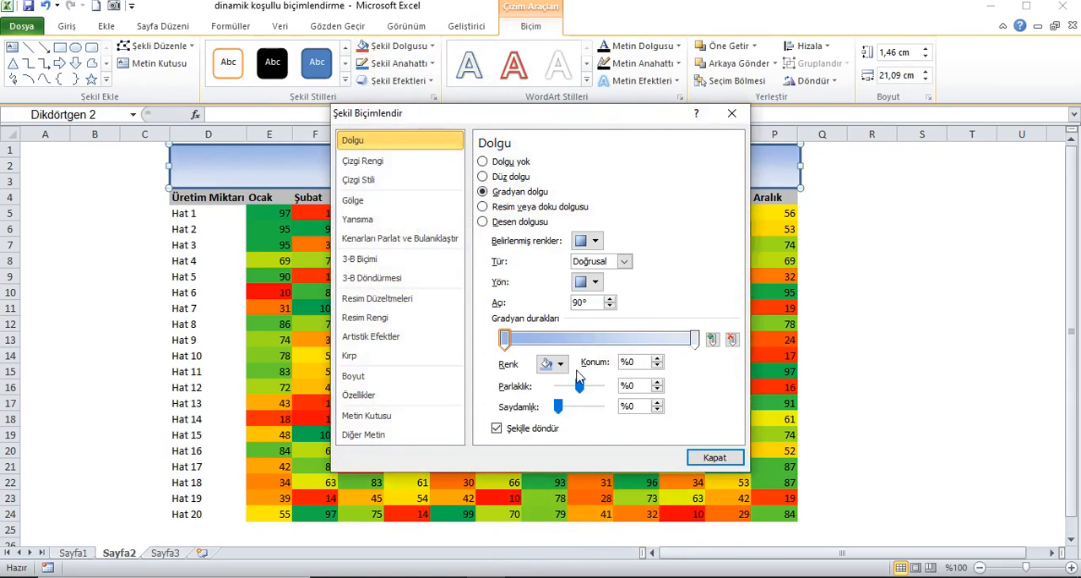
left_click(558, 363)
left_click(629, 481)
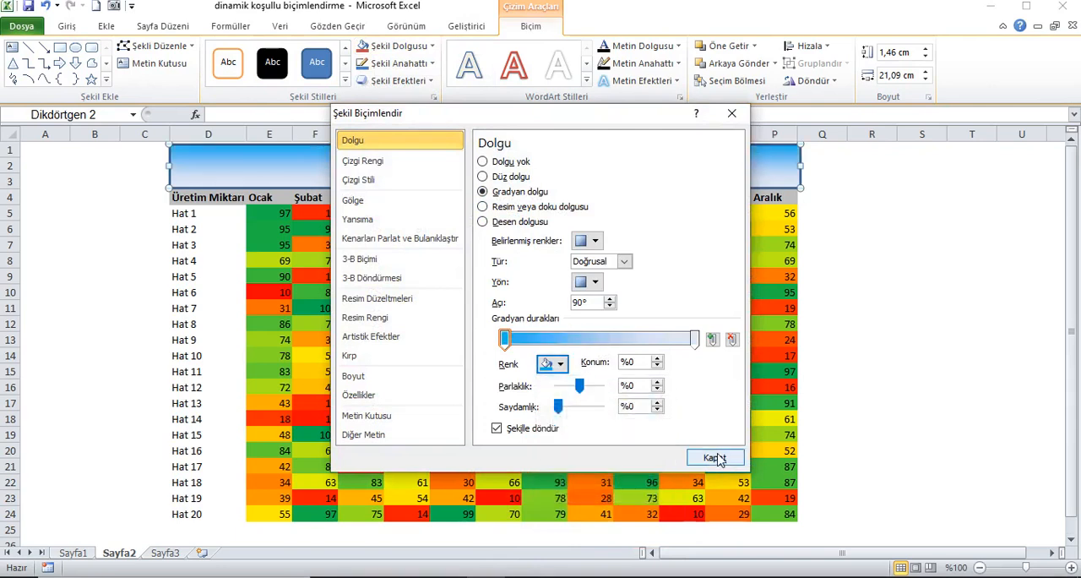
left_click(716, 457)
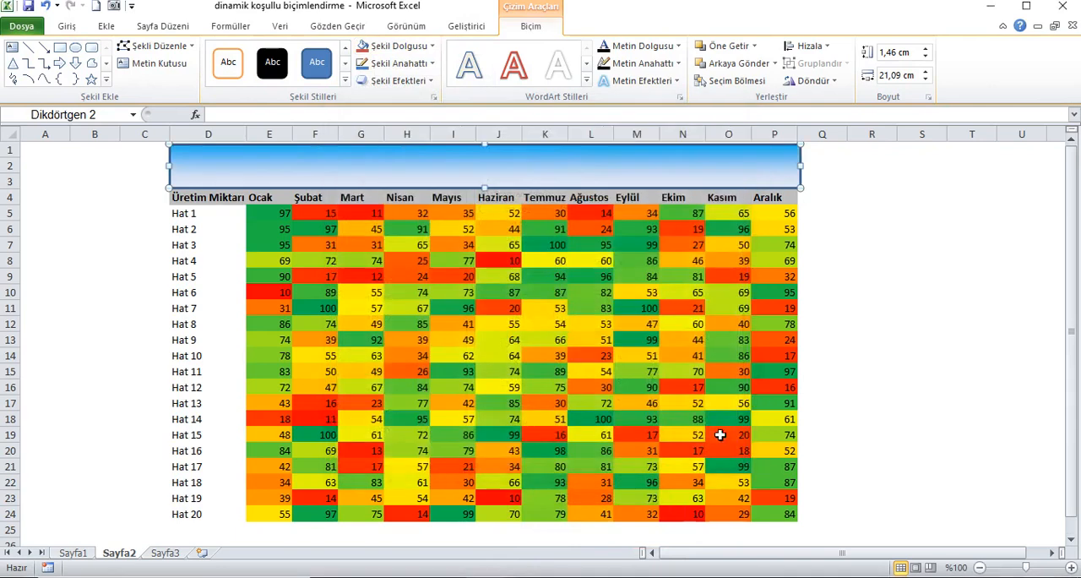
Remove the outline from the gradient rectangle above the table and send it behind the option buttons.
left_click(429, 64)
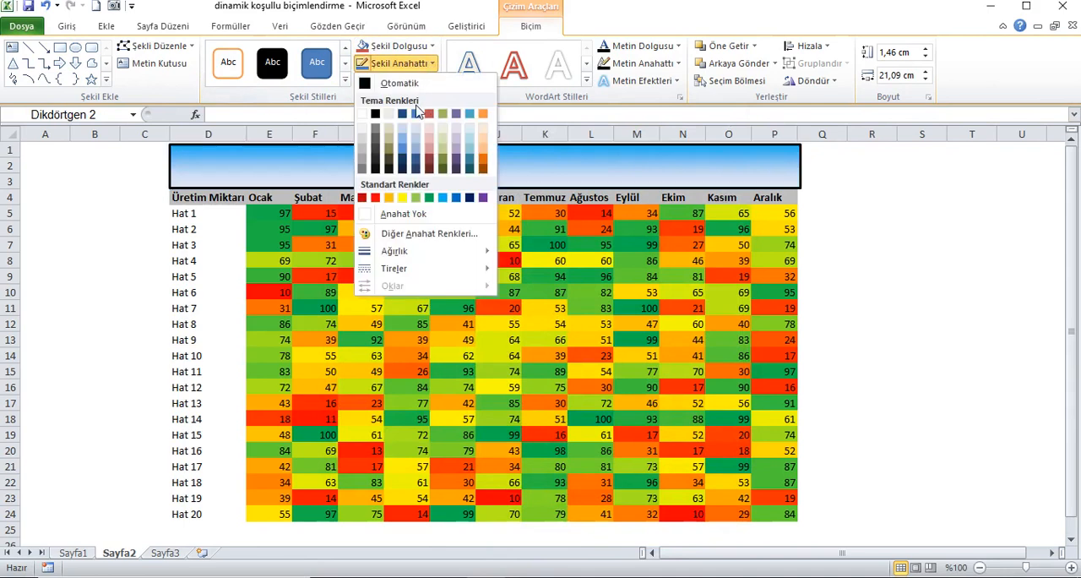
left_click(407, 213)
right_click(457, 179)
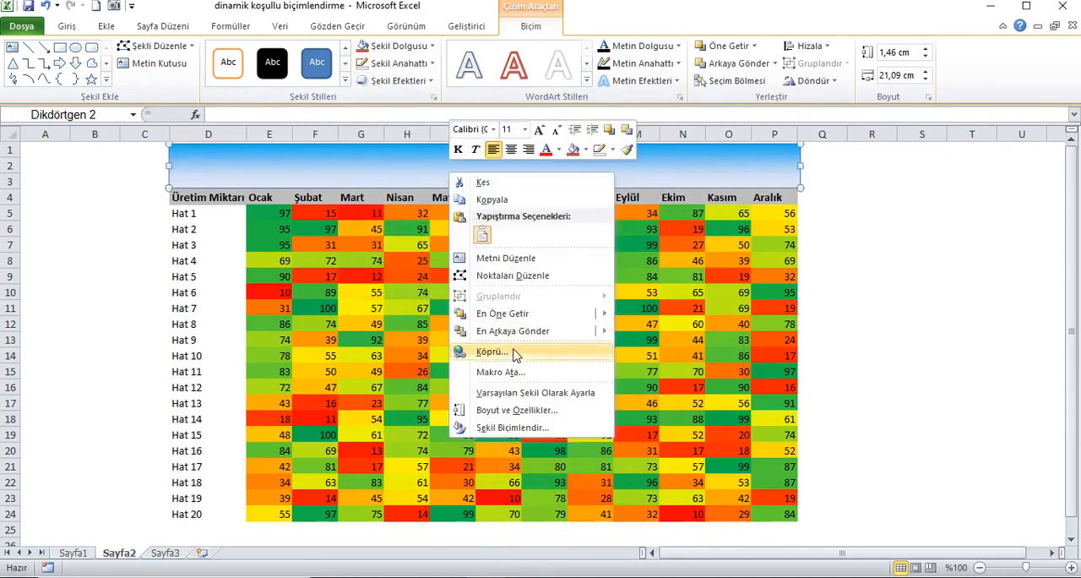
mouse_move(519, 331)
left_click(714, 333)
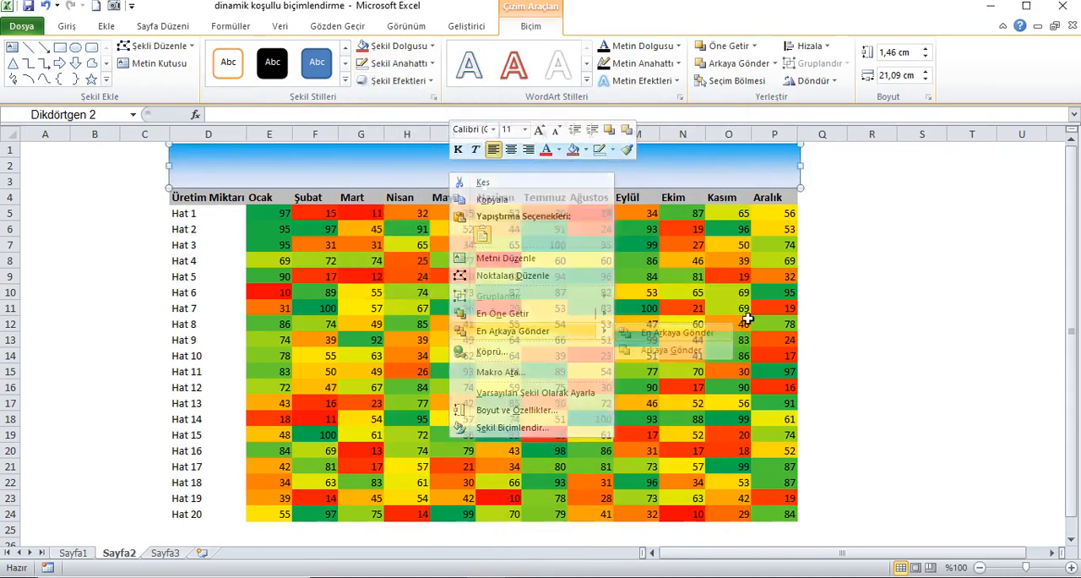
left_click(62, 156)
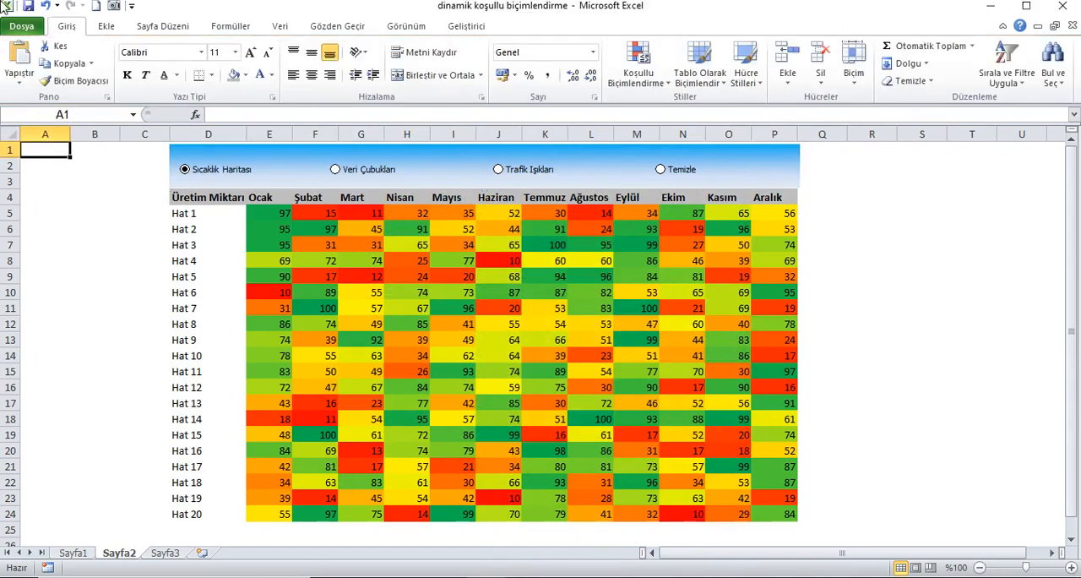
Replace the Ocak value for Hat 1 in E5 with the formula =RASTGELEARADA(10;100).
left_click(284, 215)
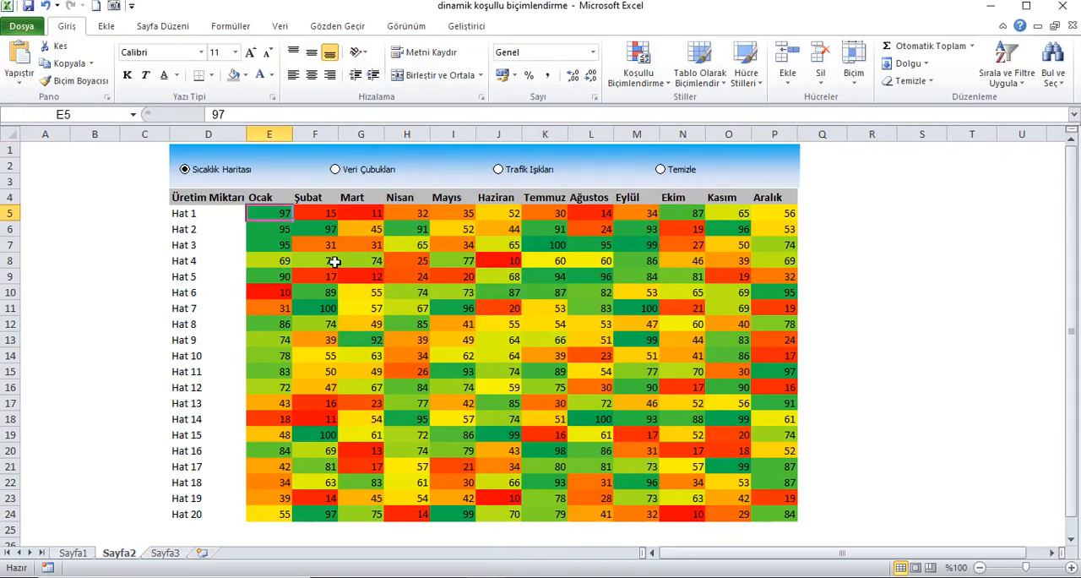
type("=rastgelea")
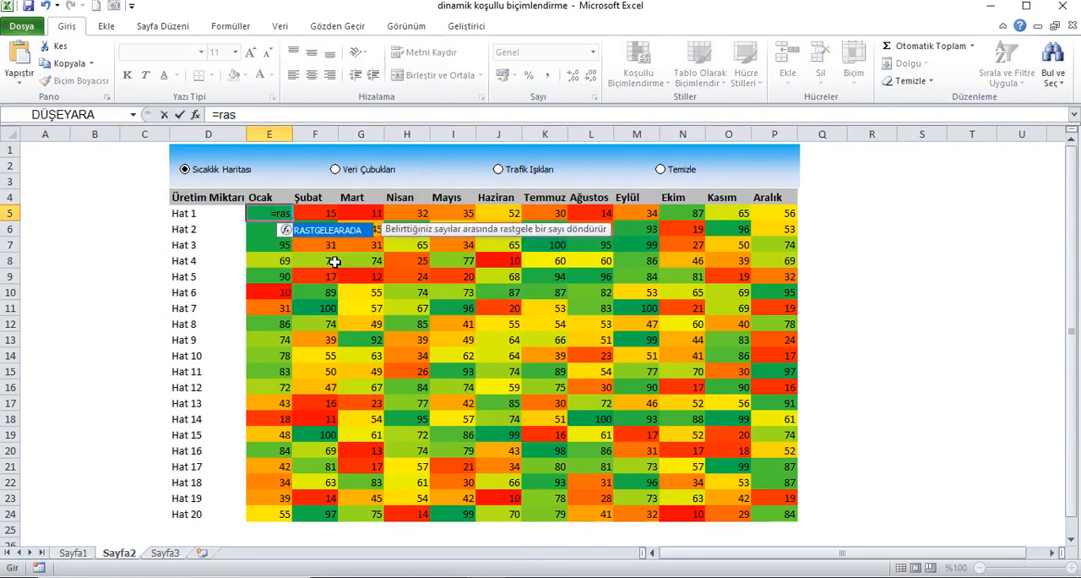
key("Tab")
type("10")
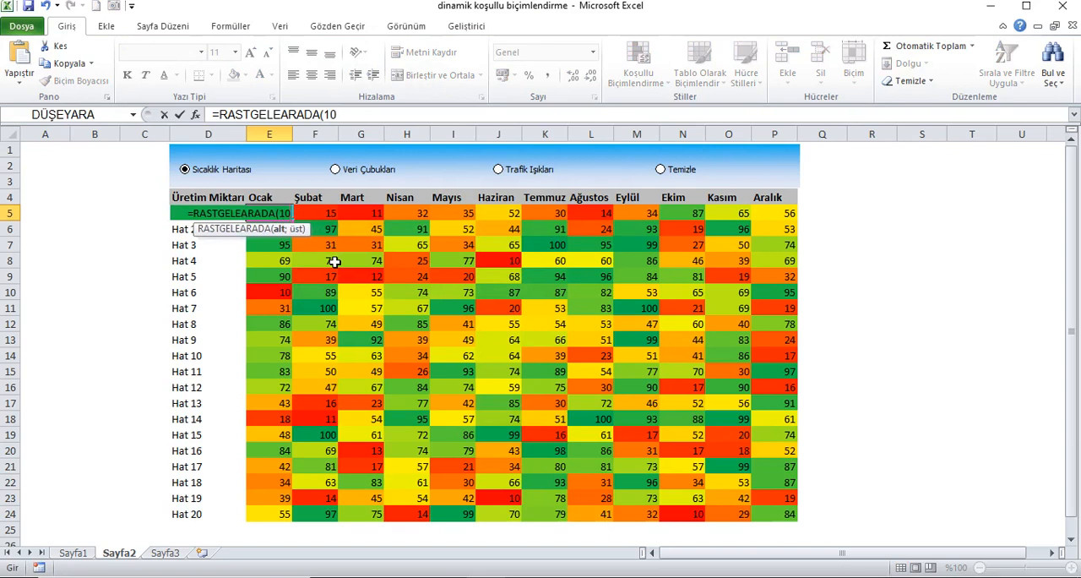
type(";100)")
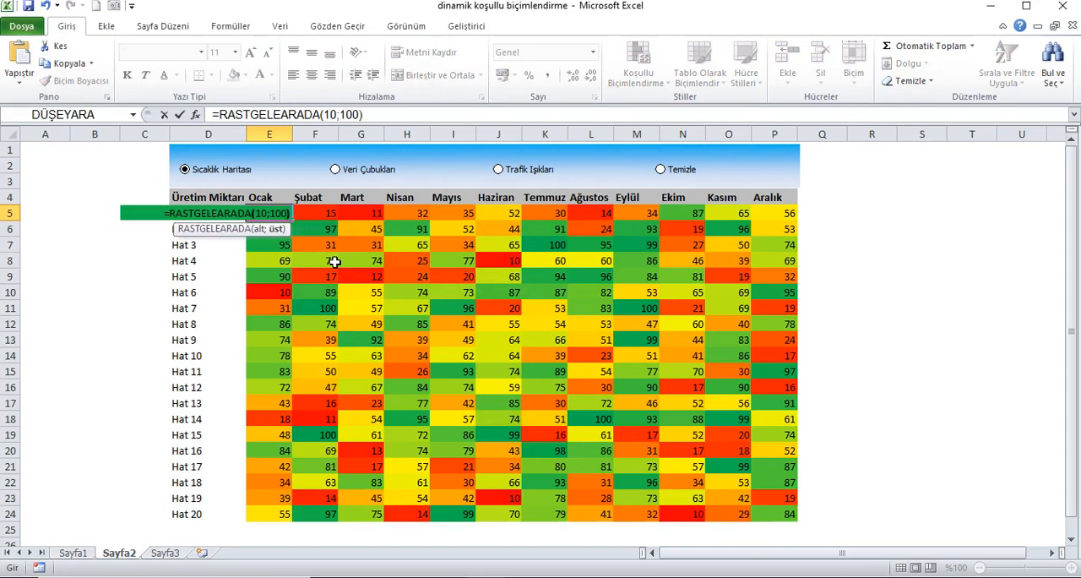
key("Return")
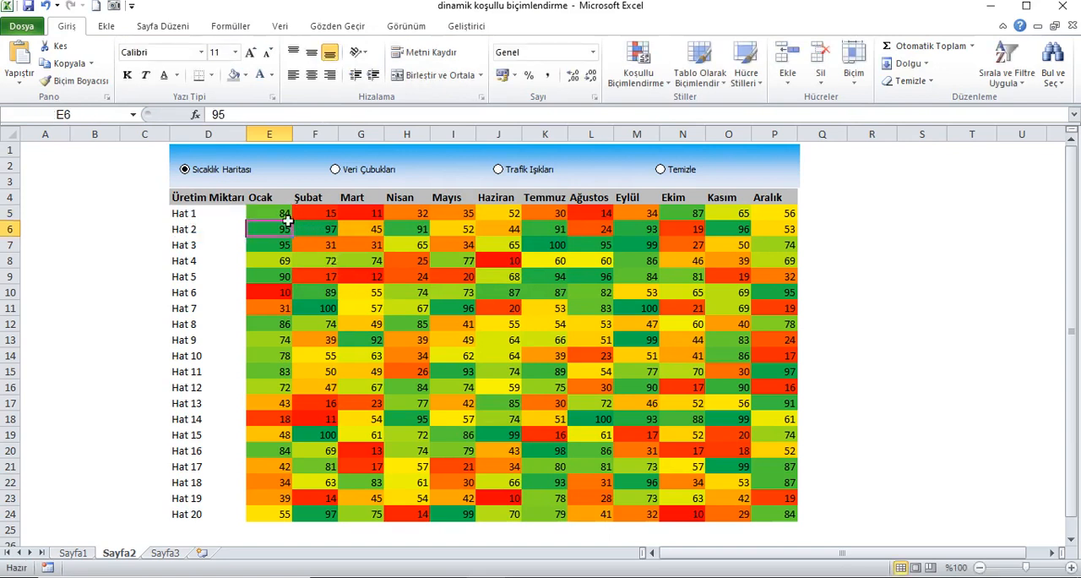
Fill the random-number formula from E5 across the whole data range E5:P24.
left_click(287, 215)
left_click_drag(292, 220, 805, 525)
left_click(59, 152)
Recalculate the workbook five times to test the Sıcaklık Haritası formatting with fresh random values.
left_click(237, 27)
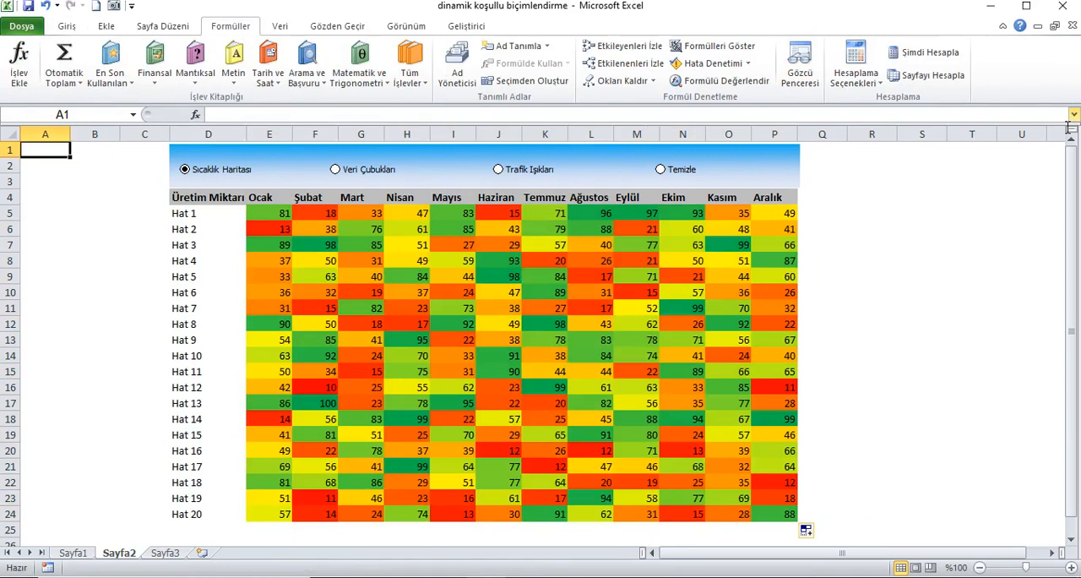
left_click(959, 61)
left_click(957, 58)
left_click(956, 56)
left_click(956, 56)
left_click(955, 56)
Switch the table formatting to Veri Çubukları and recalculate the workbook four times to test the data bars.
left_click(355, 174)
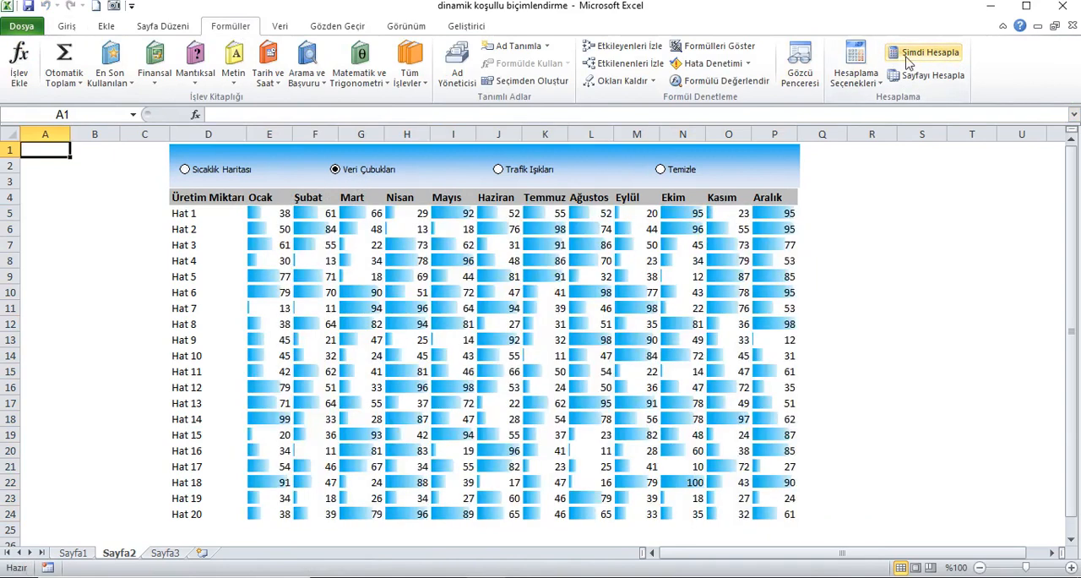
left_click(909, 58)
left_click(908, 57)
left_click(908, 57)
left_click(908, 57)
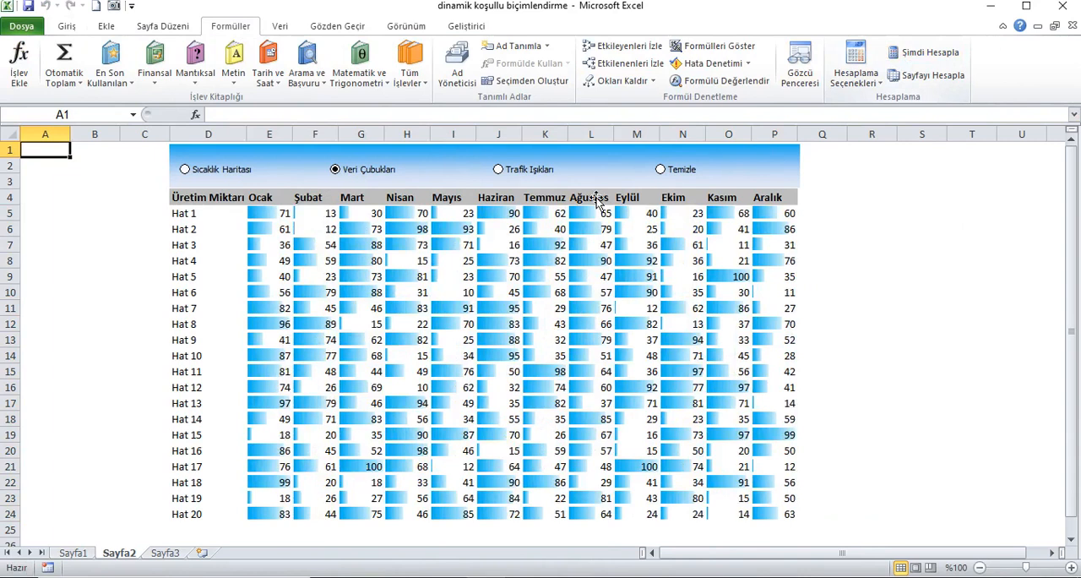
Test the Trafik Işıkları formatting with four recalculations, and finish by switching the table to Temizle.
left_click(528, 173)
left_click(916, 55)
left_click(916, 55)
left_click(916, 55)
left_click(916, 55)
left_click(672, 173)
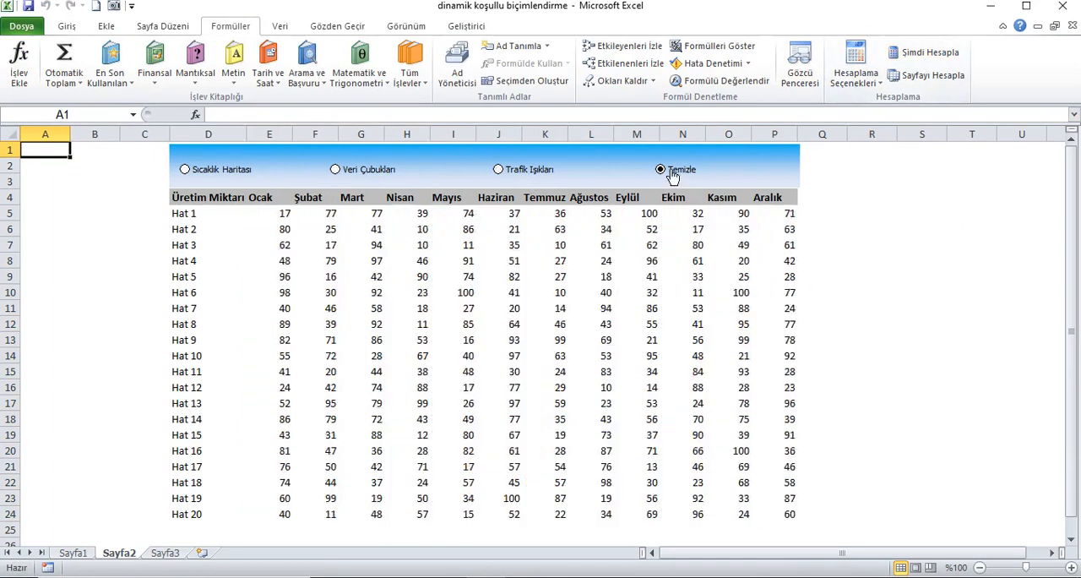